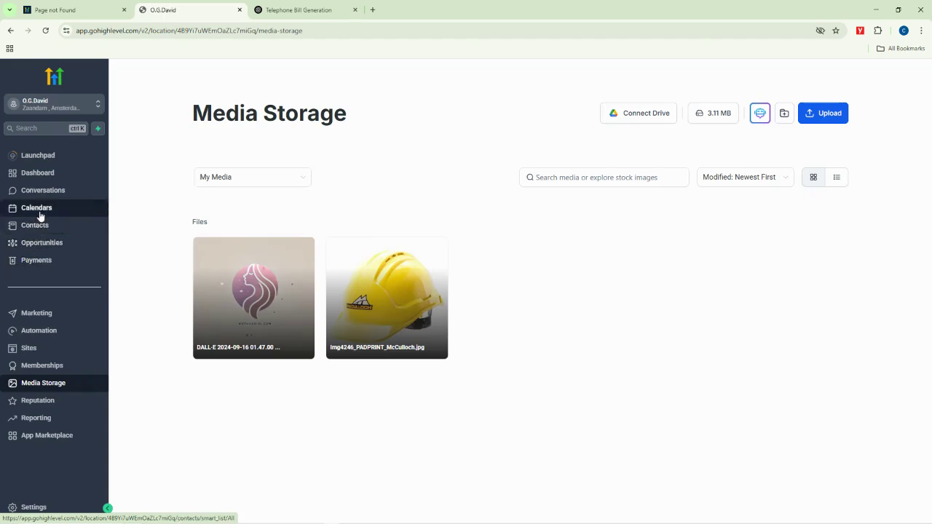
# - Open Marketing's Social Planner and look over the Emails, Trigger Links and Affiliate Manager menus
pyautogui.click(31, 320)
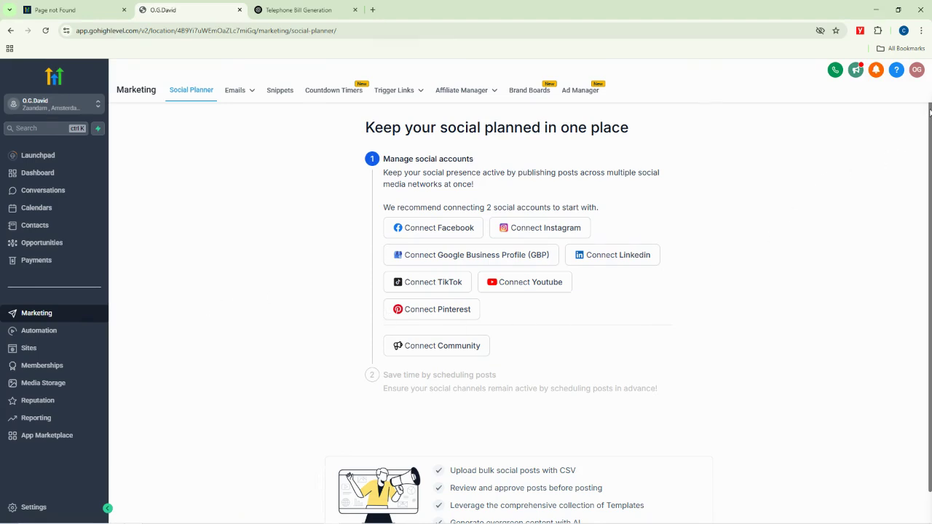
pyautogui.moveTo(928, 111); pyautogui.dragTo(928, 152)
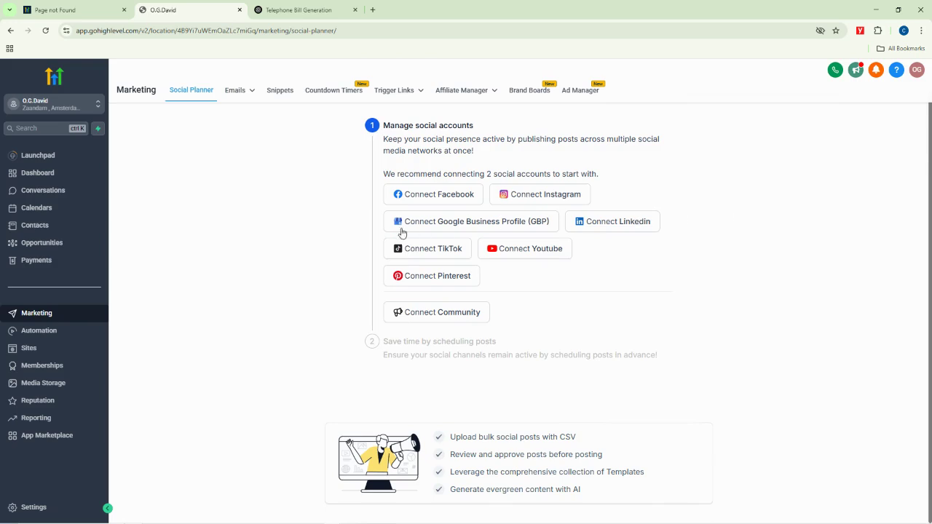
pyautogui.scroll(1, 298, 219)
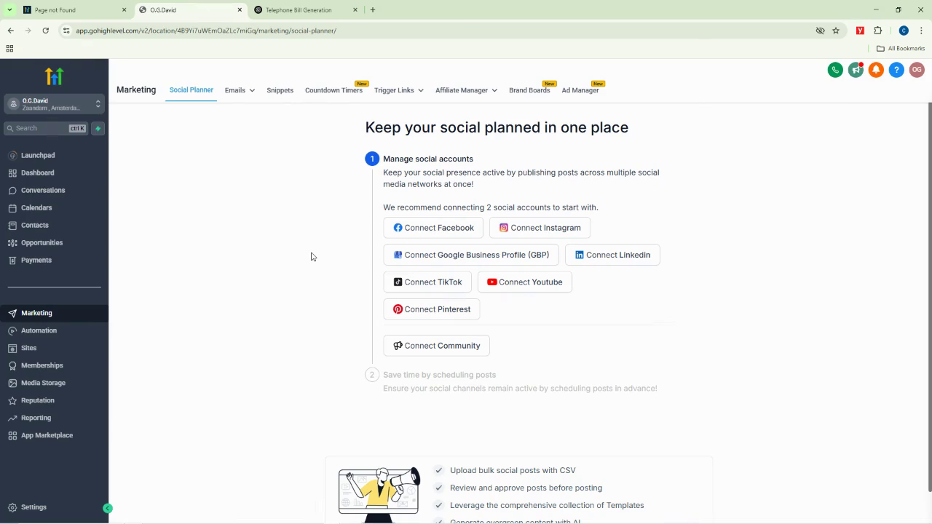
pyautogui.moveTo(255, 96)
pyautogui.moveTo(399, 91)
pyautogui.moveTo(457, 91)
# - Start connecting a Facebook account in a new tab, then go back to Social Planner
pyautogui.click(418, 231)
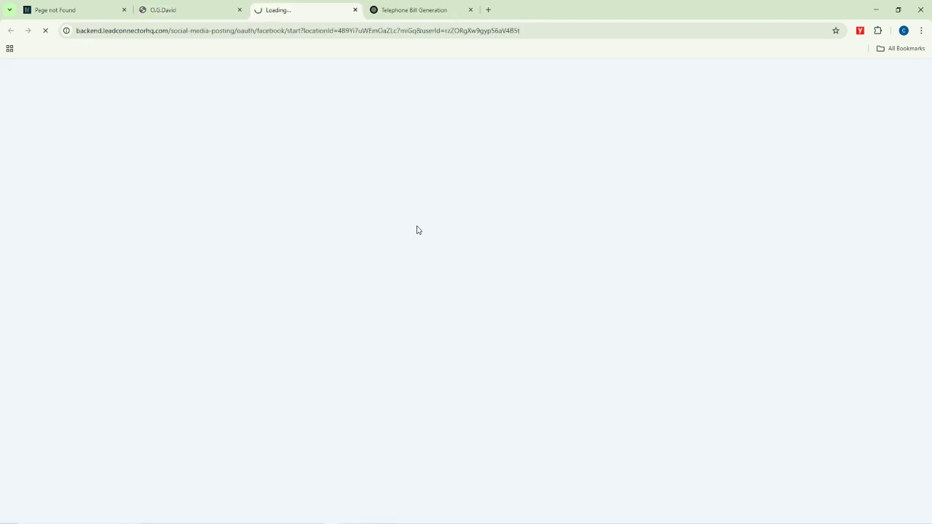
pyautogui.click(208, 4)
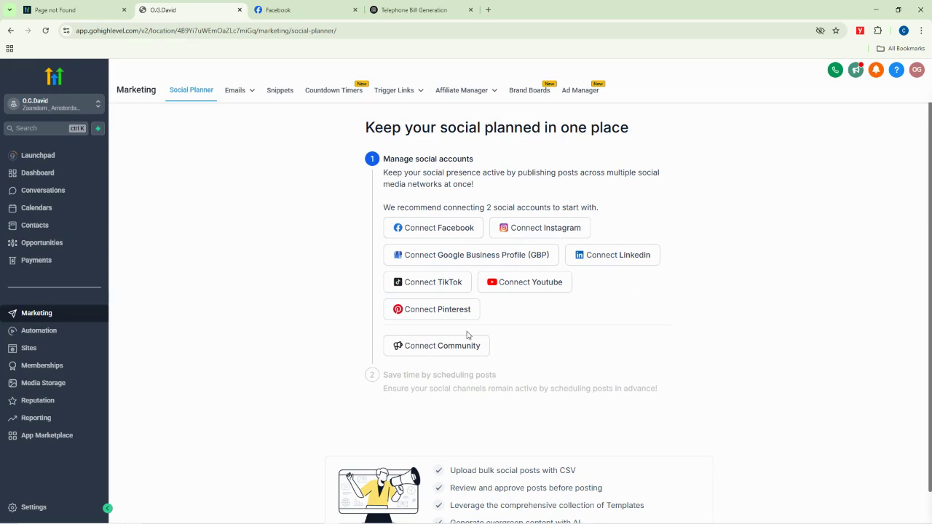
pyautogui.click(430, 350)
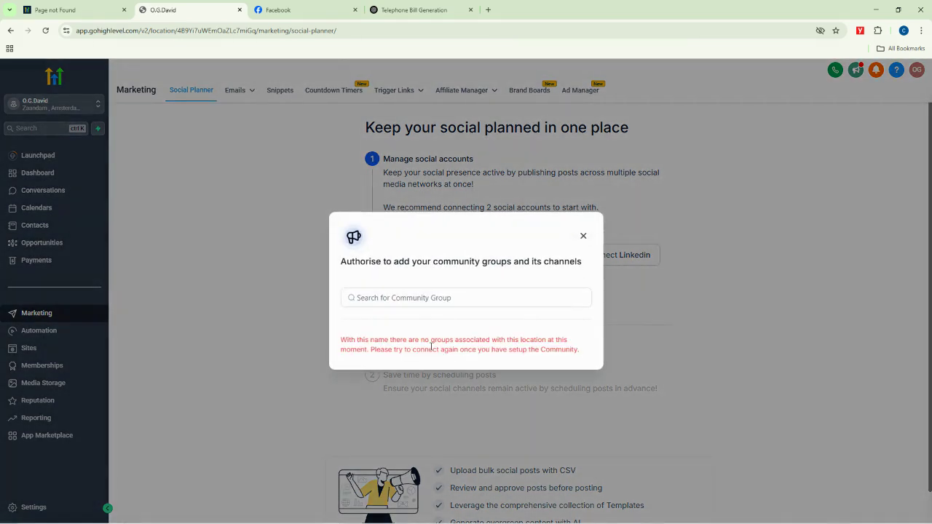
pyautogui.click(394, 295)
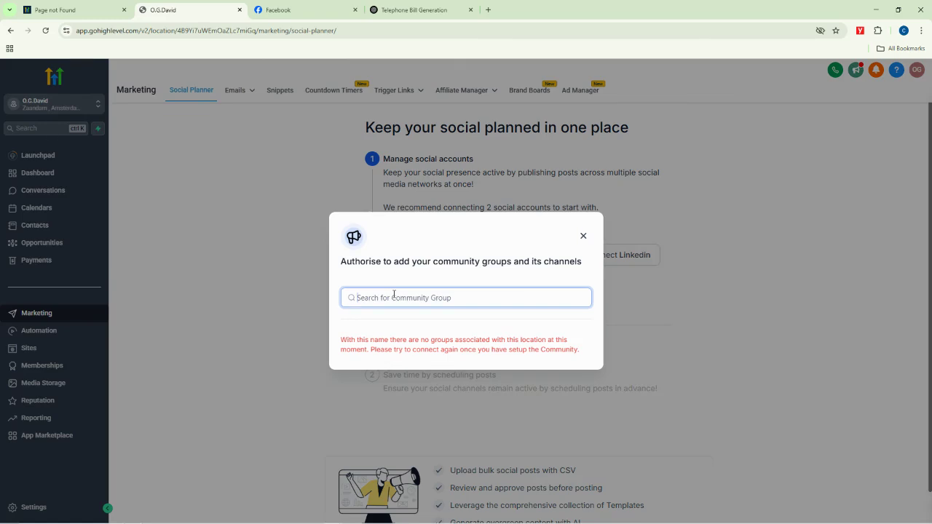
pyautogui.click(583, 236)
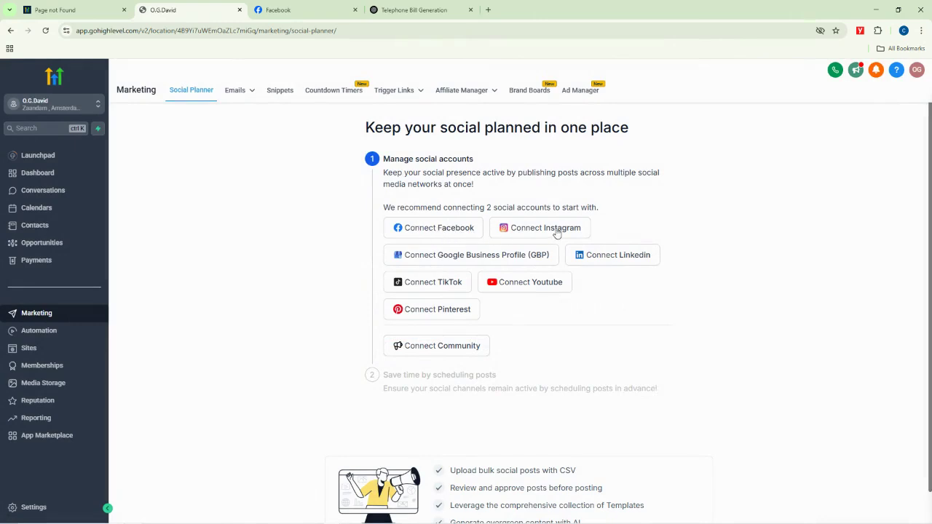
pyautogui.click(427, 231)
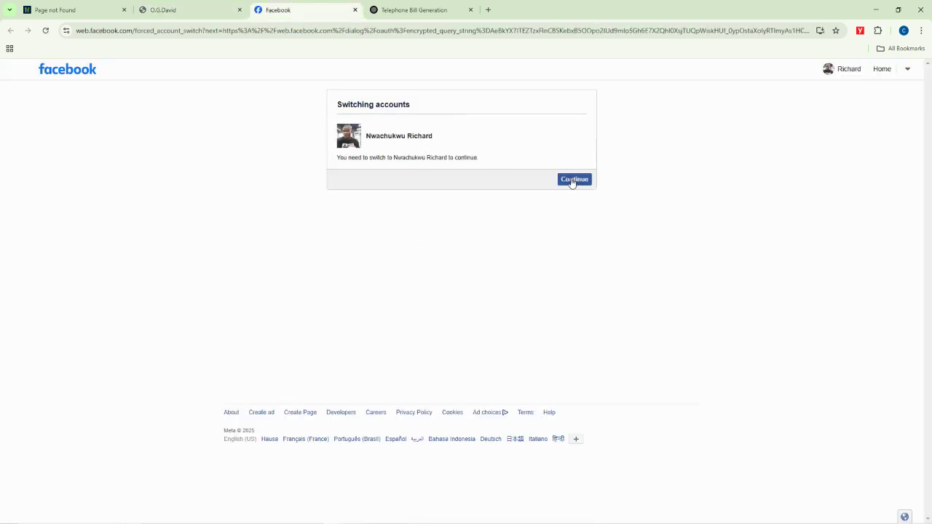
pyautogui.click(220, 6)
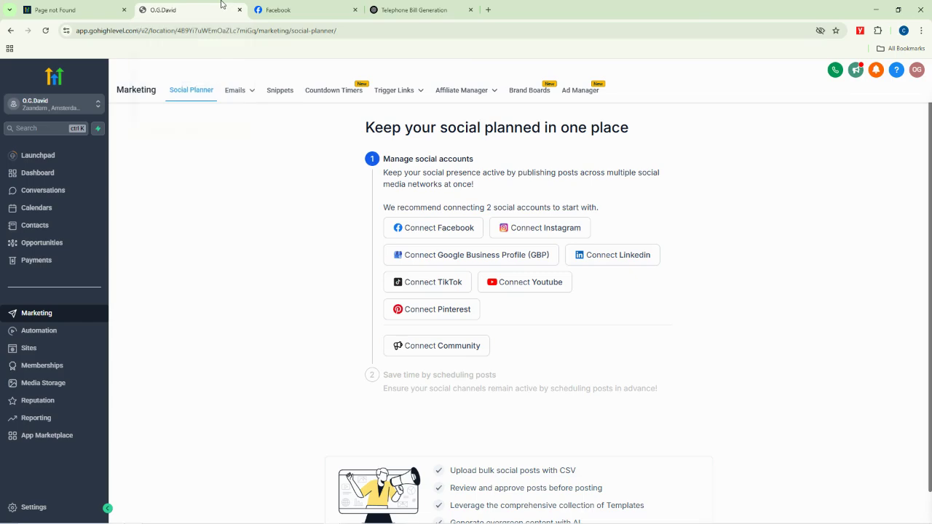
pyautogui.click(539, 229)
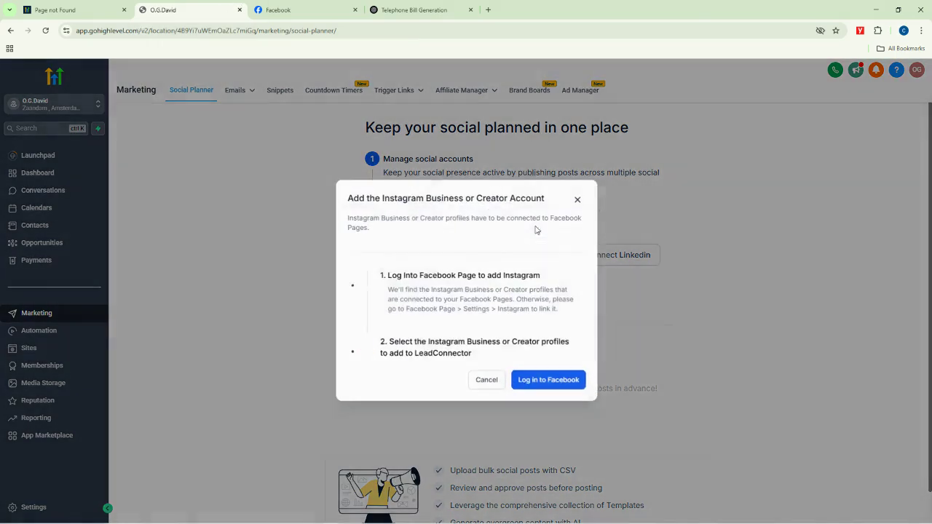
pyautogui.click(577, 198)
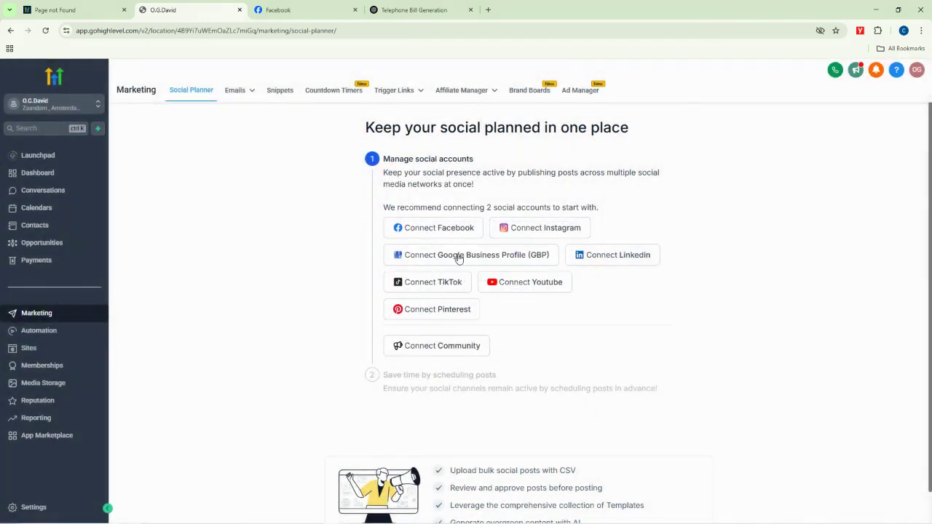
# - Start connecting a Google Business Profile, leave the account chooser open, and return to Social Planner
pyautogui.click(459, 258)
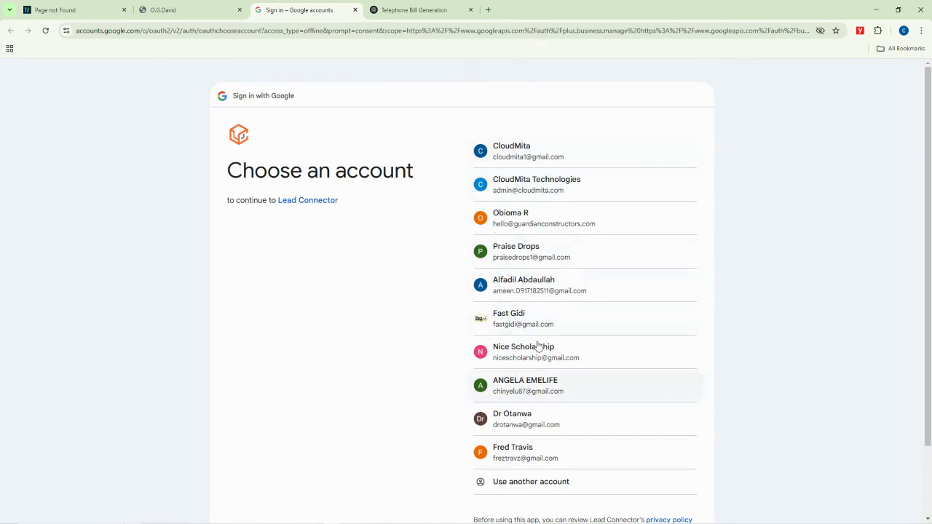
pyautogui.click(218, 10)
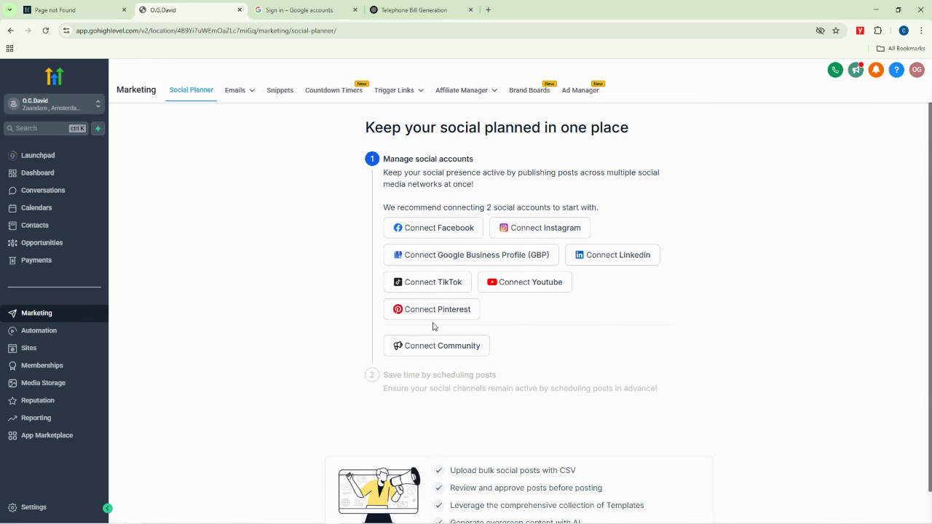
# - Go to Email Campaigns, check the single default template under Templates, then return to Campaigns
pyautogui.click(251, 91)
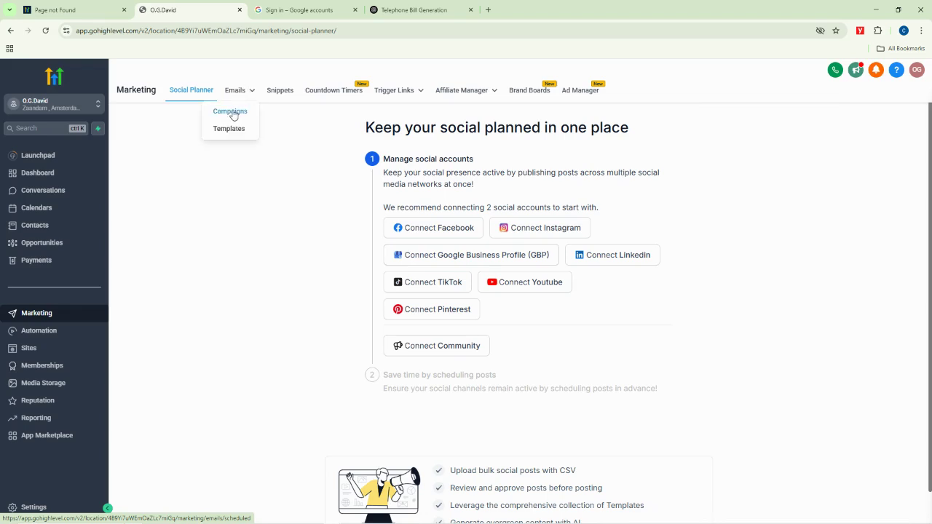
pyautogui.click(233, 113)
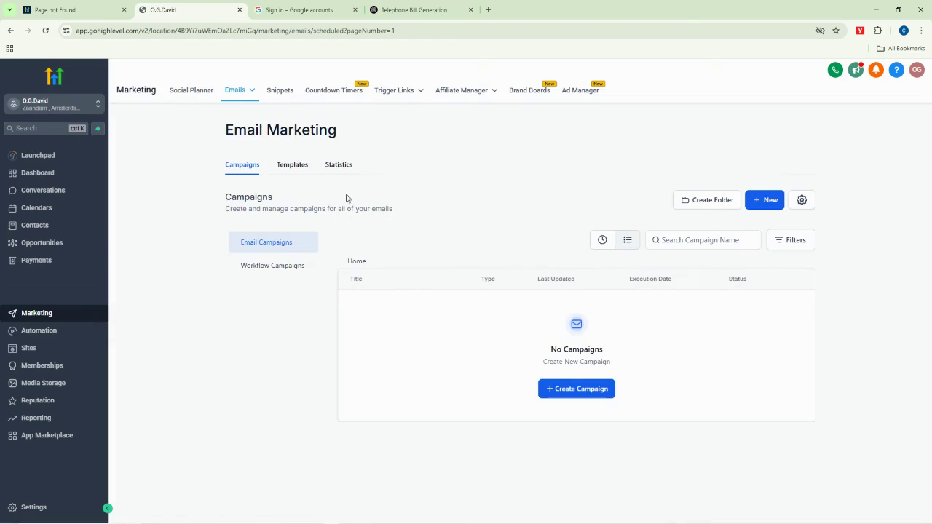
pyautogui.moveTo(245, 95)
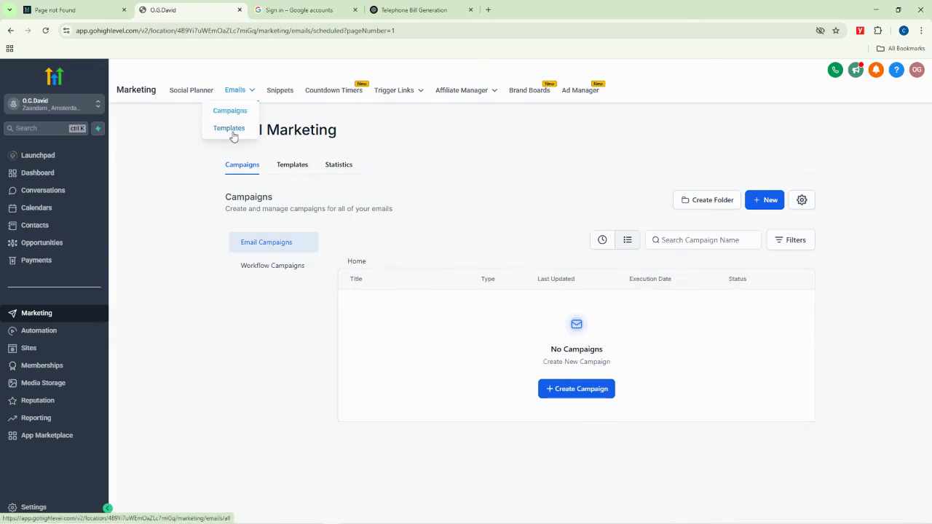
pyautogui.click(294, 167)
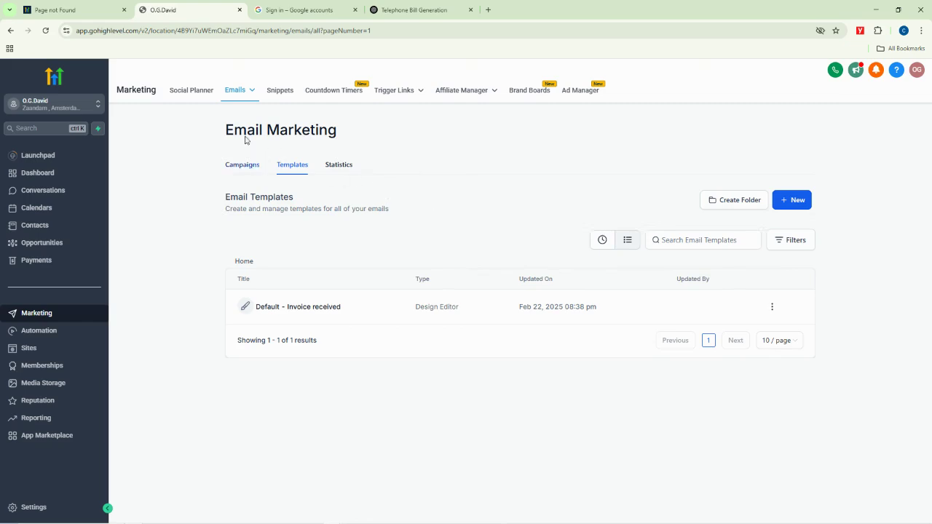
pyautogui.click(243, 166)
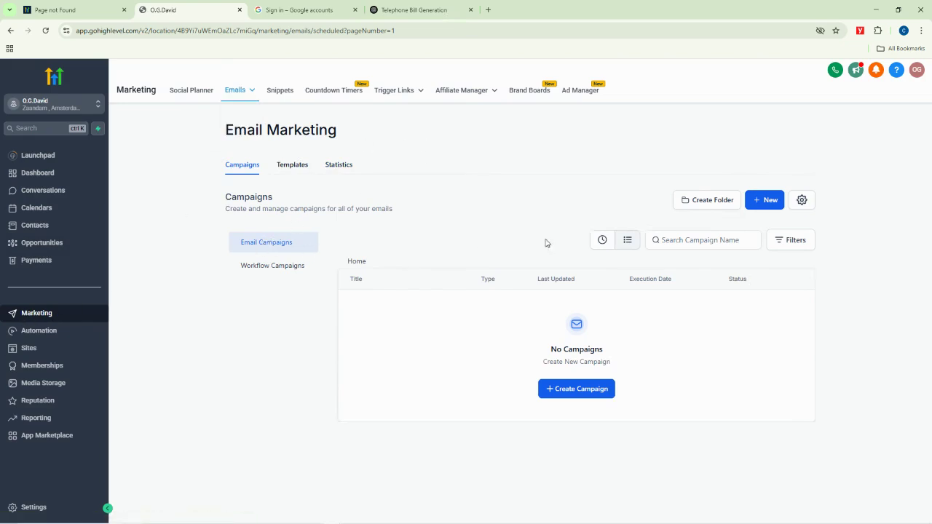
# - Start a campaign, back out of Choose Templates, and show the New dropdown's blank and template options
pyautogui.click(579, 394)
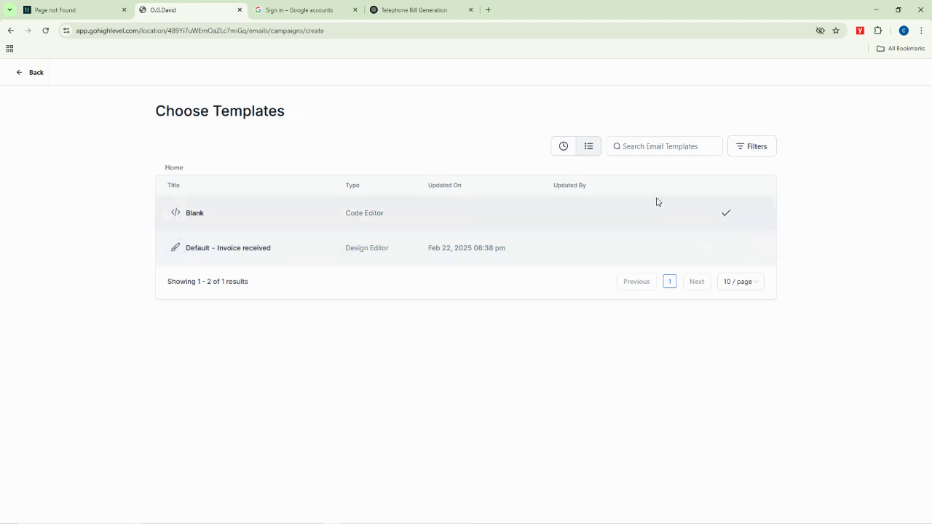
pyautogui.click(26, 75)
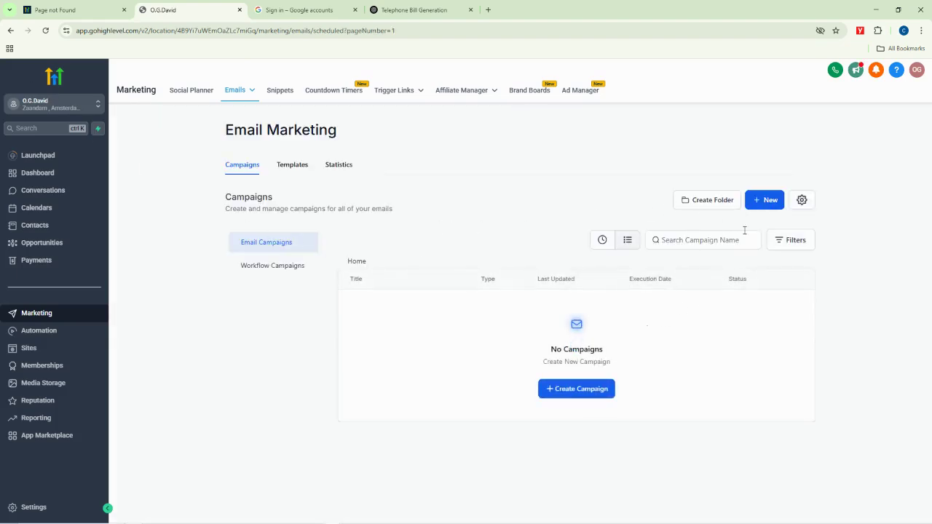
pyautogui.click(764, 202)
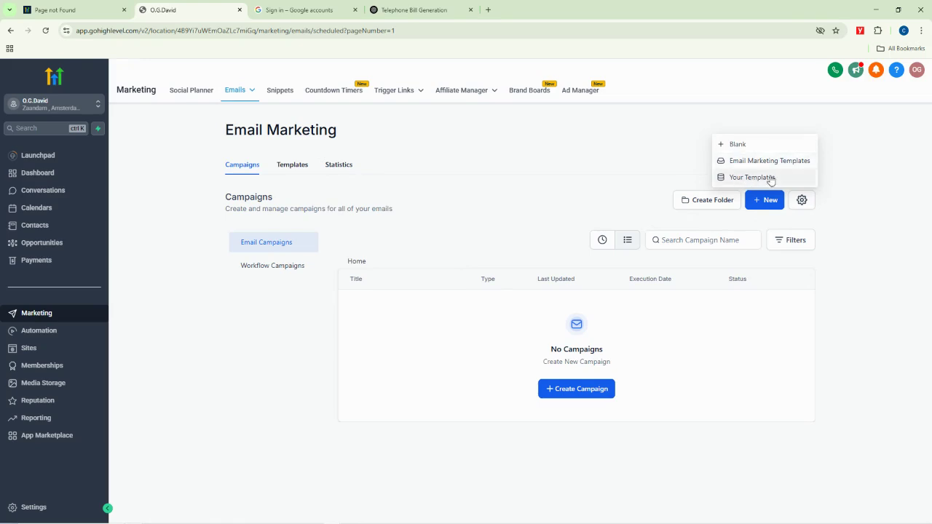
pyautogui.click(757, 164)
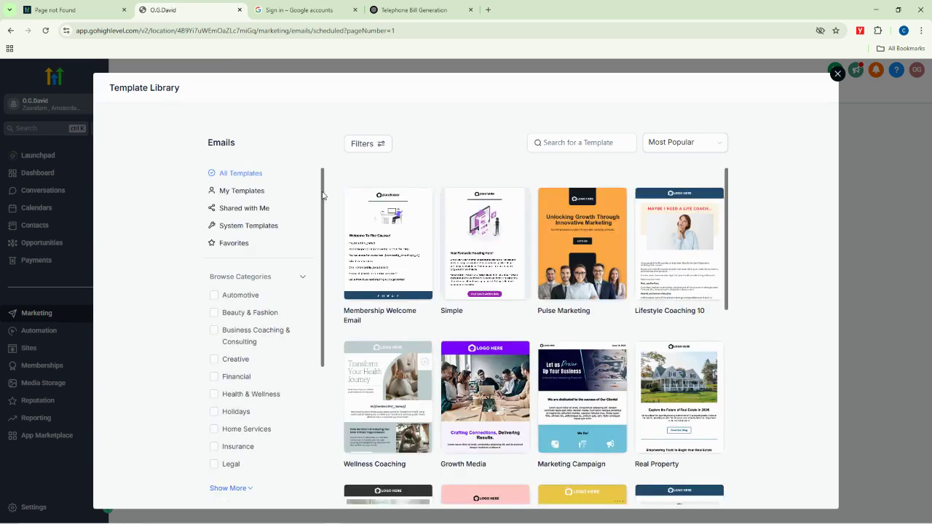
pyautogui.moveTo(323, 195); pyautogui.dragTo(309, 352)
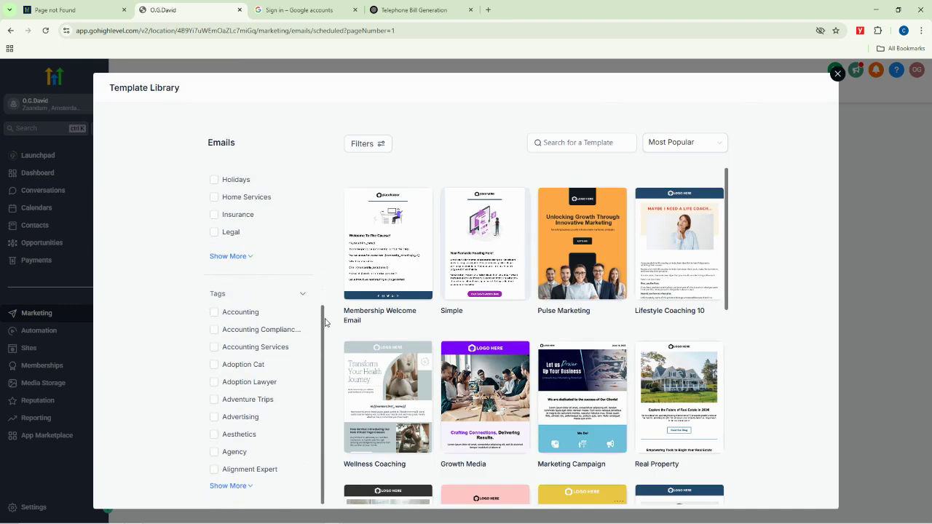
pyautogui.click(248, 487)
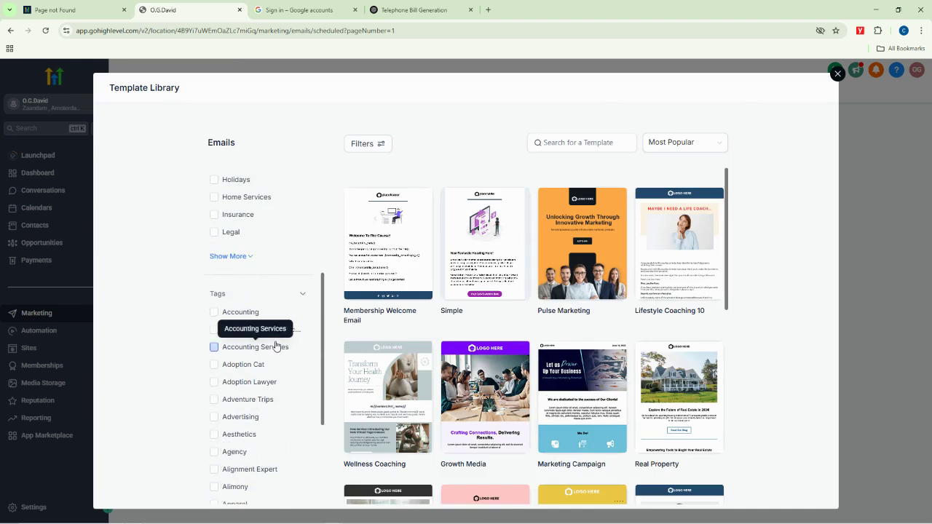
pyautogui.scroll(-3, 275, 346)
pyautogui.scroll(10, 274, 343)
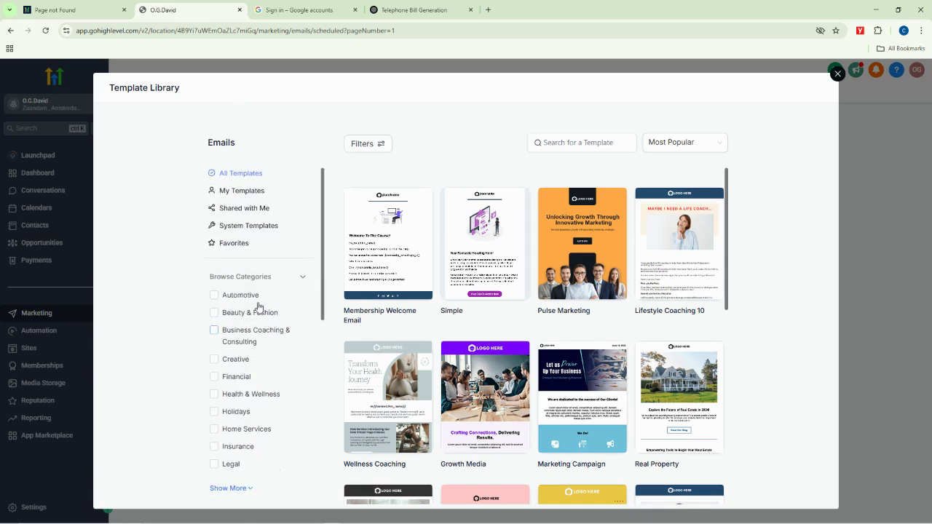
pyautogui.scroll(-1, 256, 305)
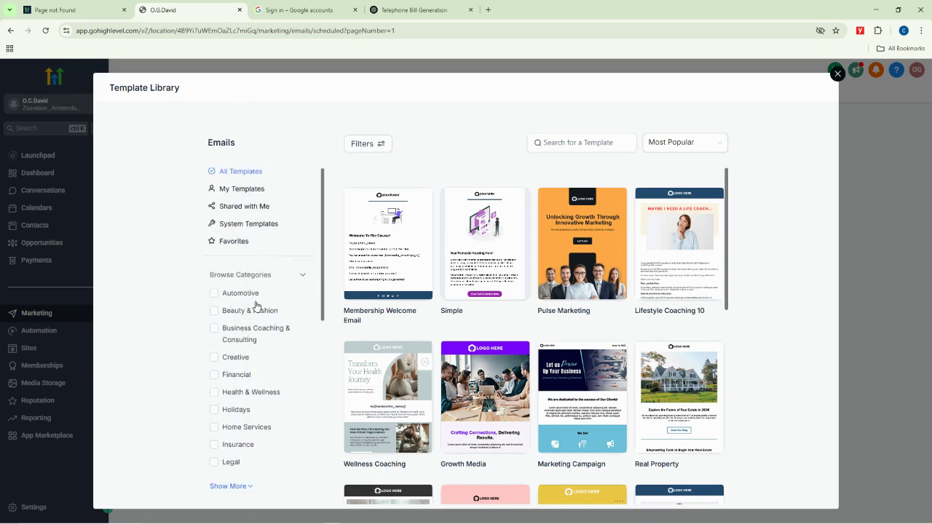
pyautogui.scroll(-2, 255, 306)
pyautogui.click(232, 389)
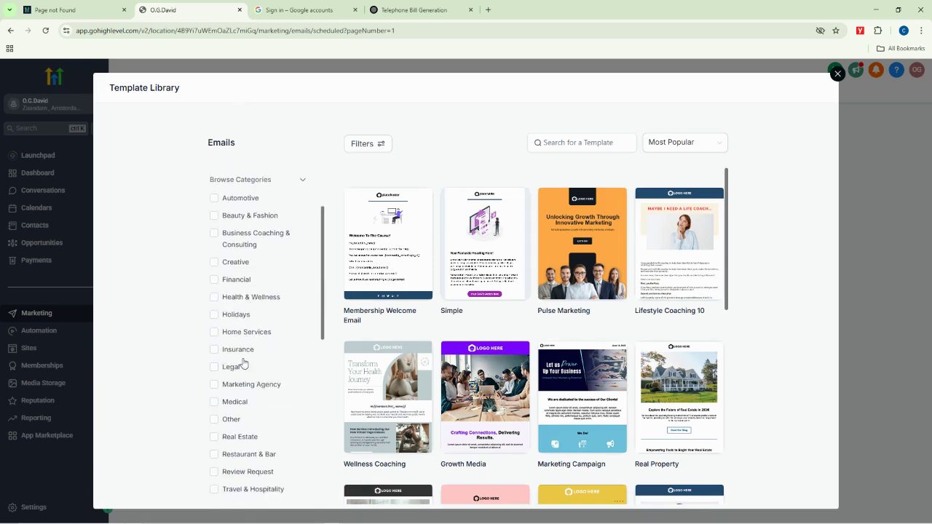
pyautogui.scroll(-8, 251, 353)
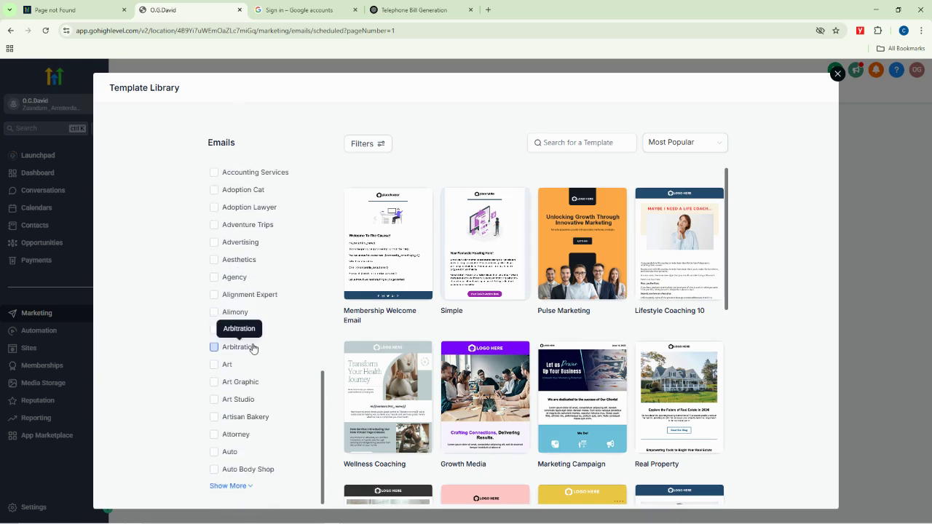
pyautogui.scroll(10, 253, 324)
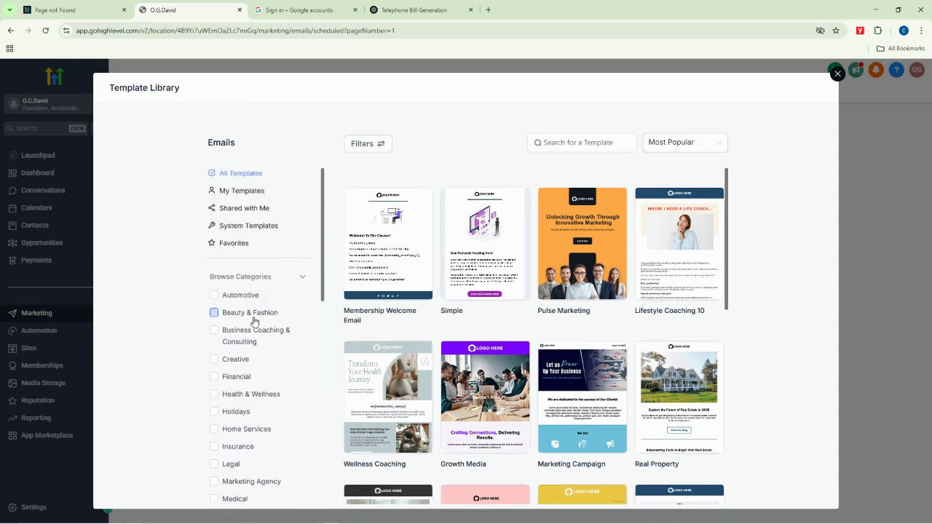
pyautogui.scroll(-3, 254, 321)
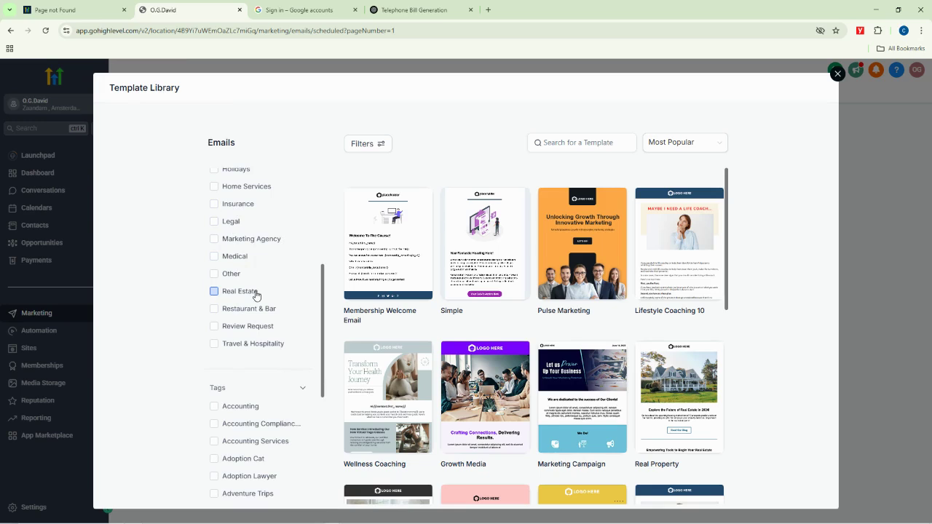
pyautogui.scroll(4, 256, 295)
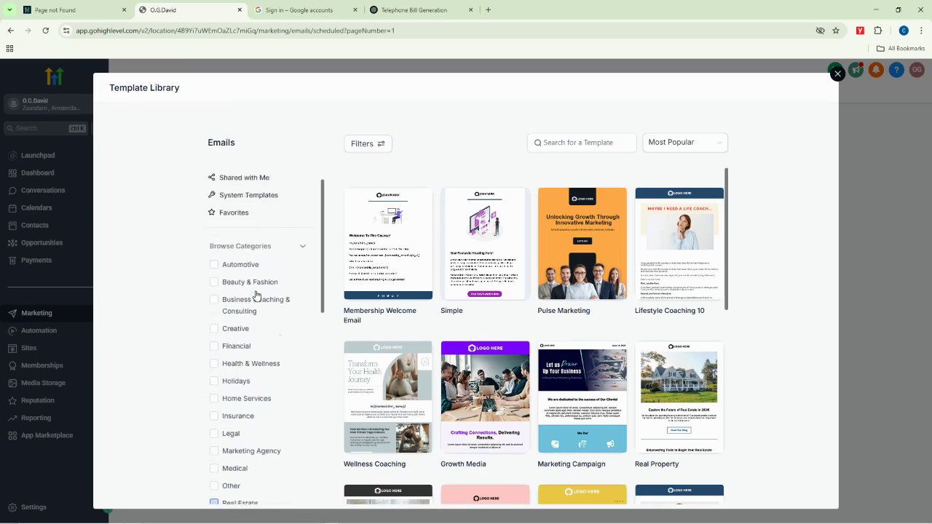
pyautogui.scroll(-2, 256, 295)
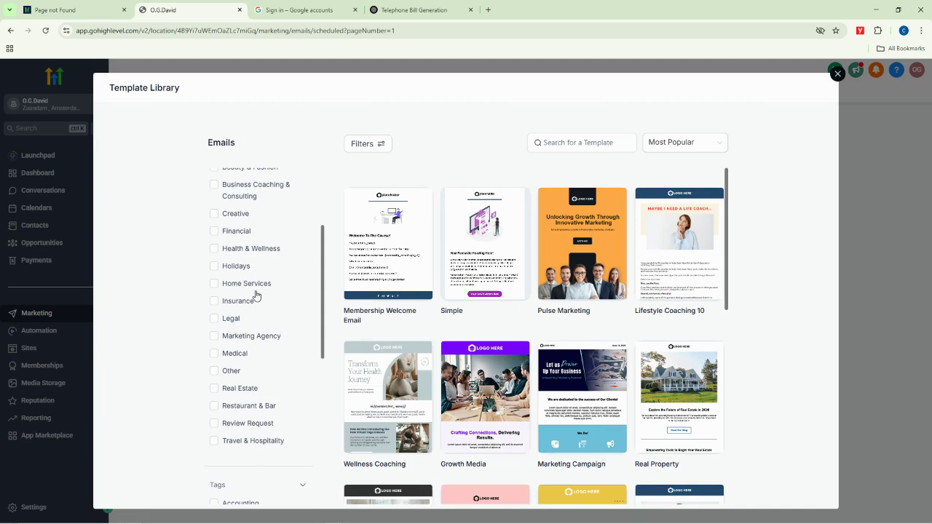
# - Filter the Template Library to the Real Estate category and open the Real Estate template card
pyautogui.click(237, 388)
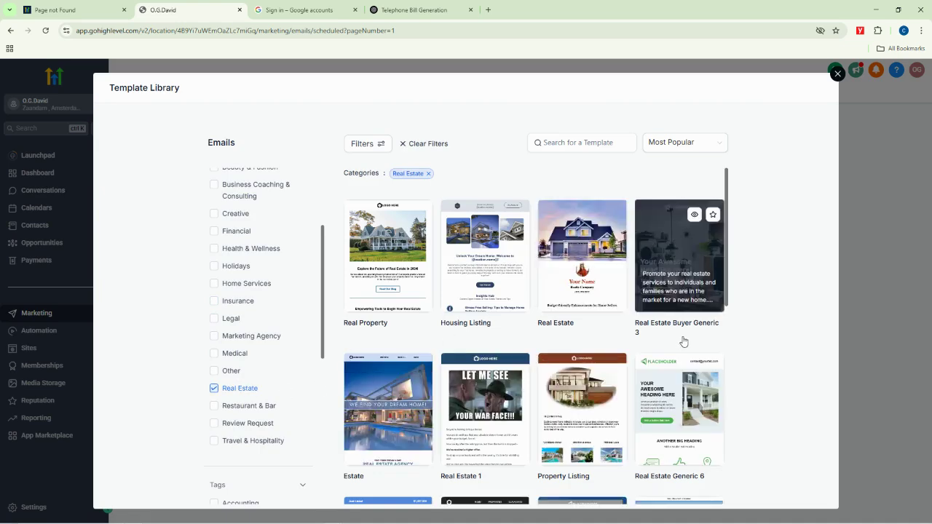
pyautogui.scroll(-3, 620, 337)
pyautogui.scroll(-1, 606, 340)
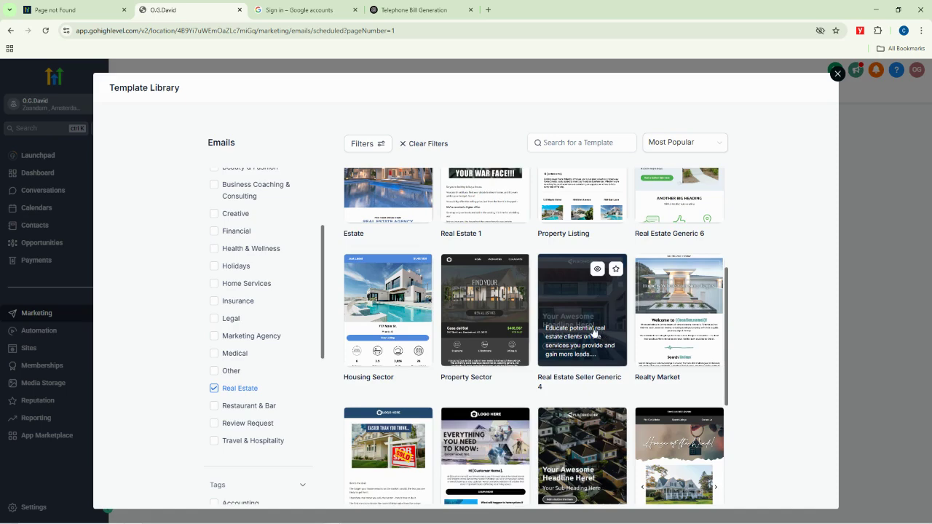
pyautogui.scroll(-3, 590, 329)
pyautogui.scroll(5, 590, 329)
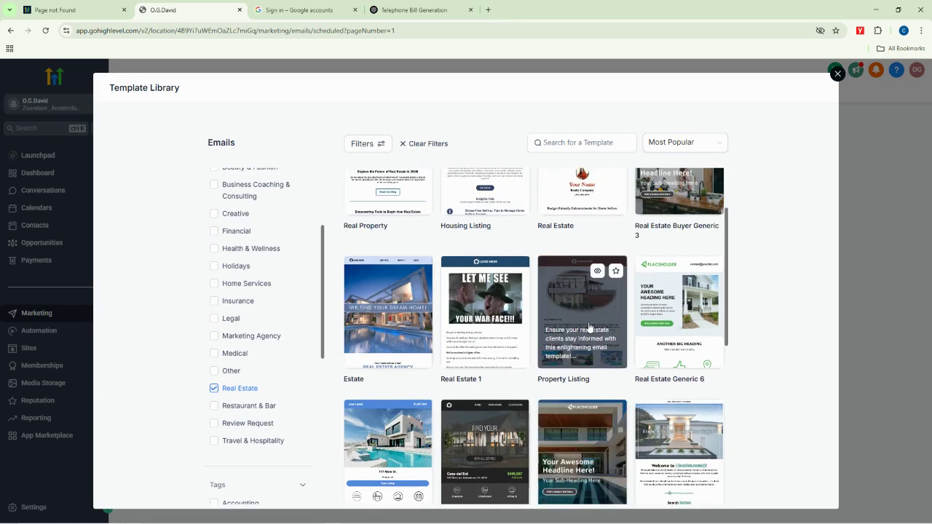
pyautogui.scroll(2, 590, 326)
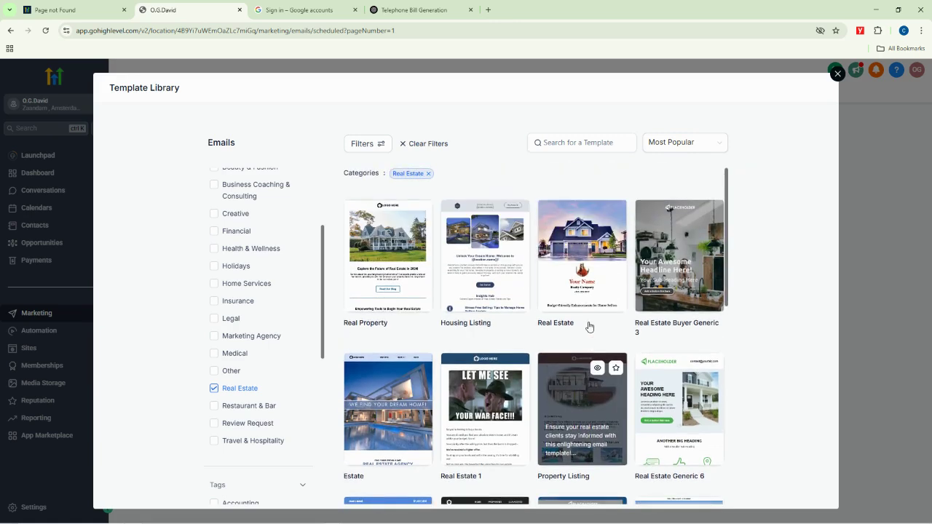
pyautogui.scroll(-2, 635, 307)
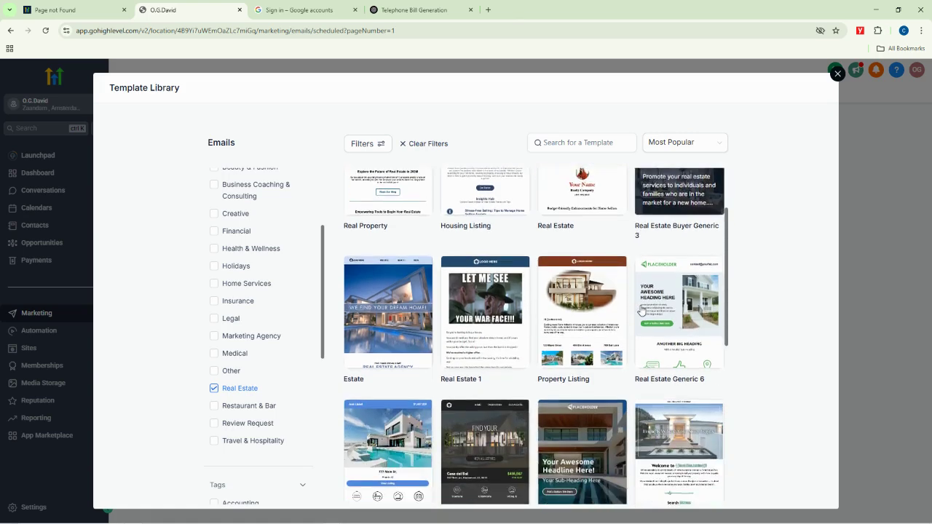
pyautogui.scroll(2, 634, 307)
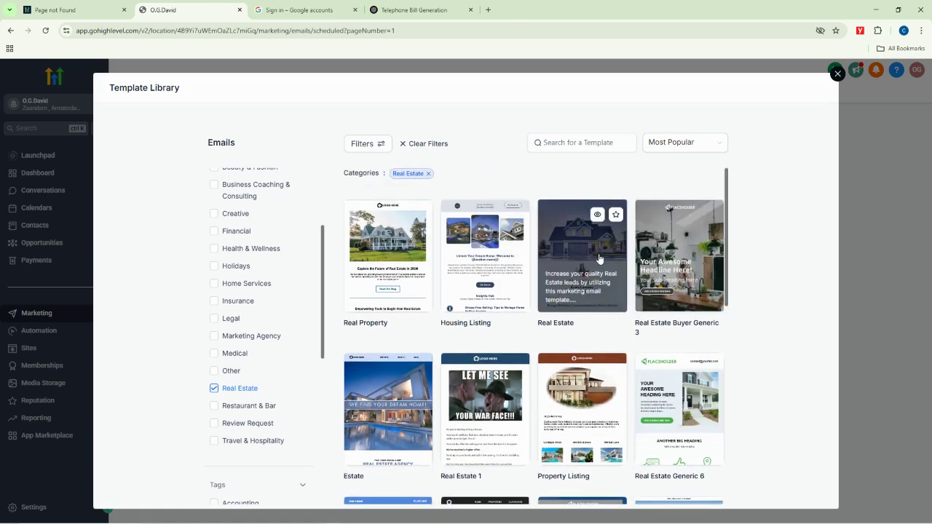
pyautogui.click(593, 258)
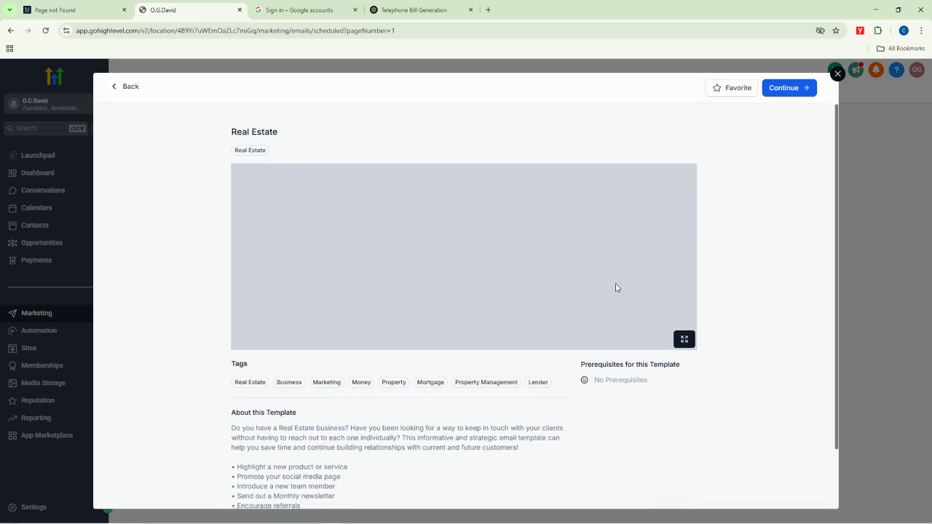
# - Expand the Real Estate template preview to full size and scroll through the whole email
pyautogui.scroll(-1, 599, 283)
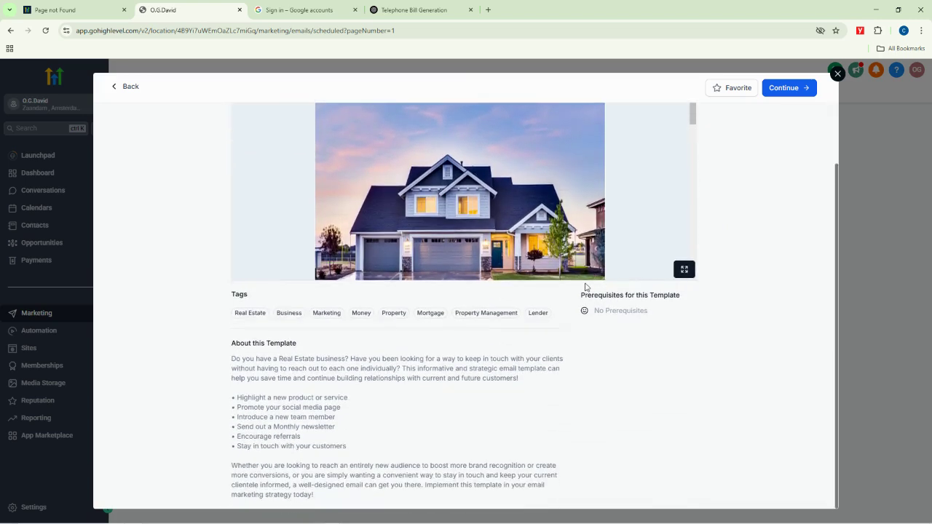
pyautogui.click(683, 270)
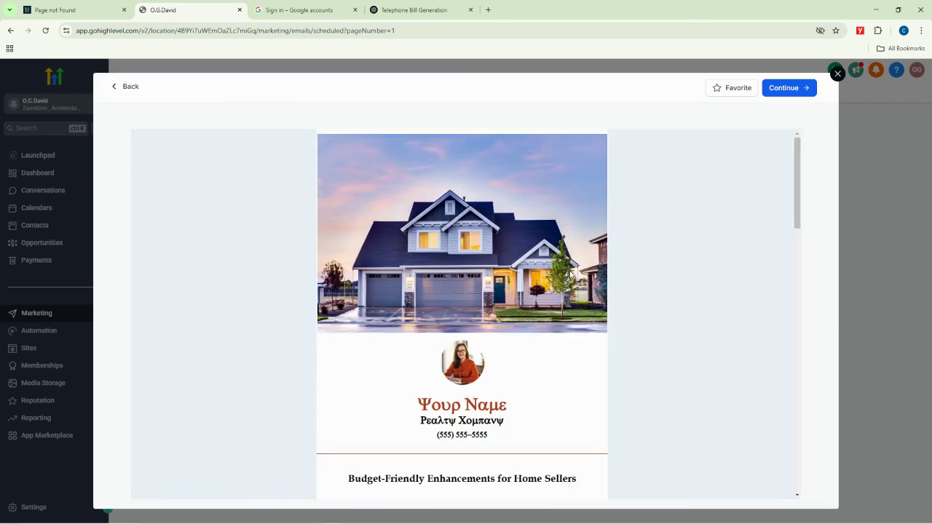
pyautogui.scroll(-10, 522, 326)
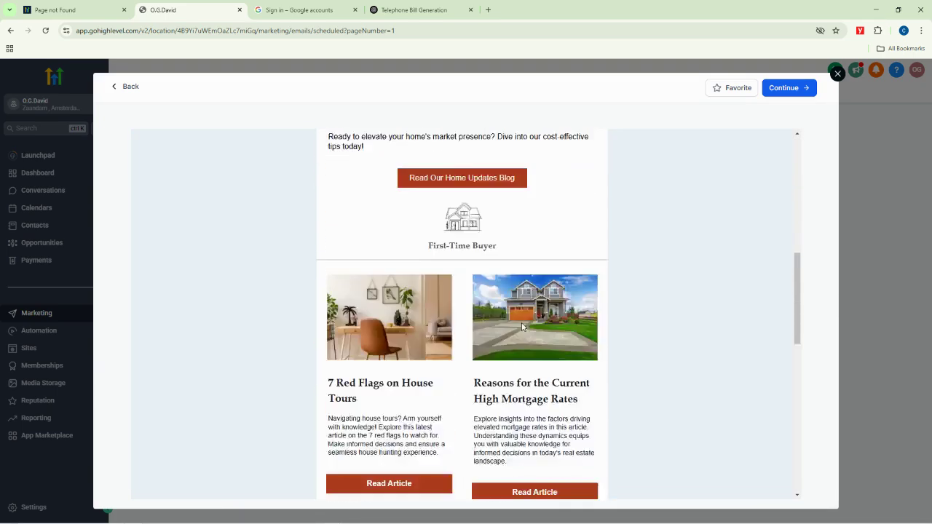
pyautogui.scroll(-8, 522, 327)
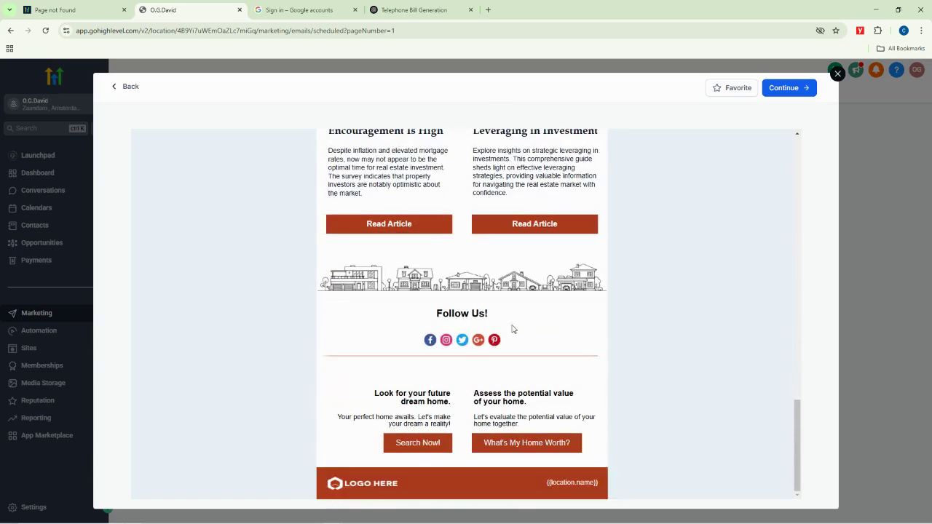
pyautogui.scroll(15, 511, 328)
pyautogui.scroll(-5, 496, 299)
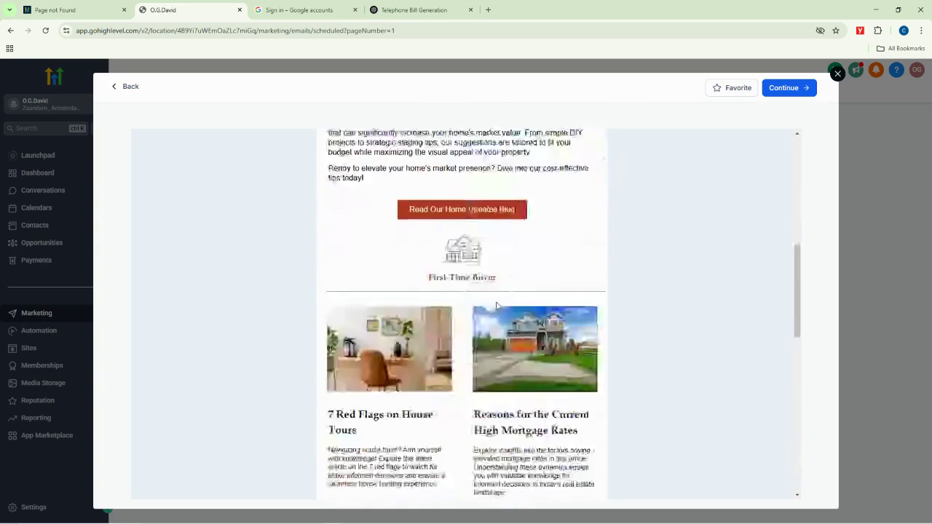
pyautogui.scroll(-10, 496, 306)
# - Continue into the email builder with the Real Estate template and select the round portrait photo
pyautogui.click(781, 88)
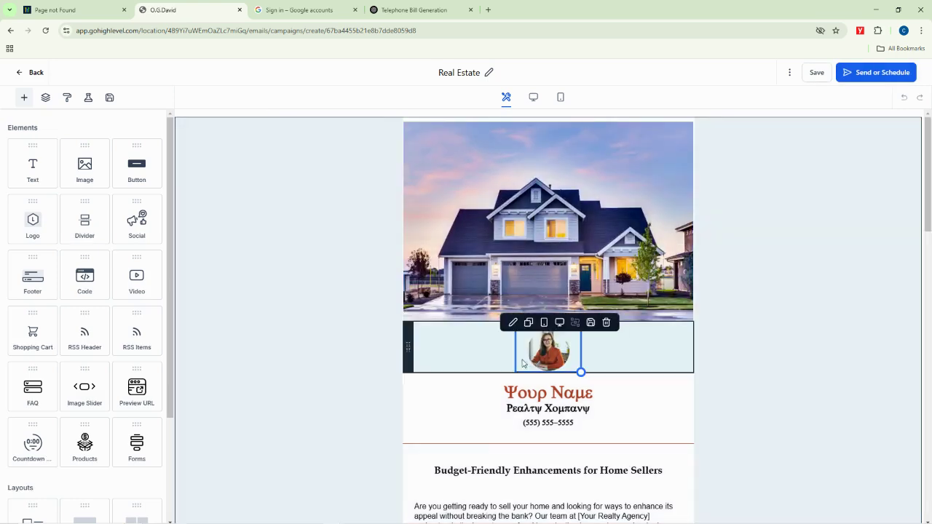
pyautogui.click(546, 352)
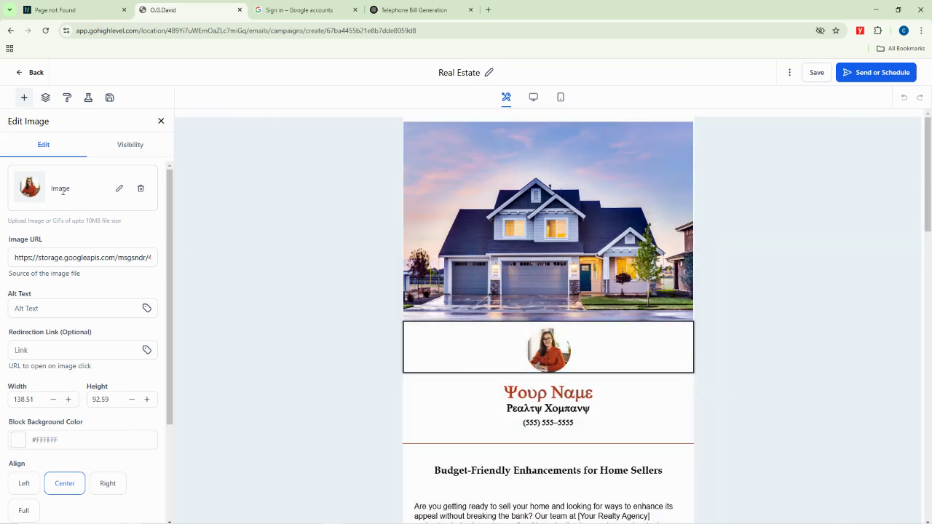
# - Open the portrait photo's replace options and choose Upload from media library
pyautogui.click(120, 189)
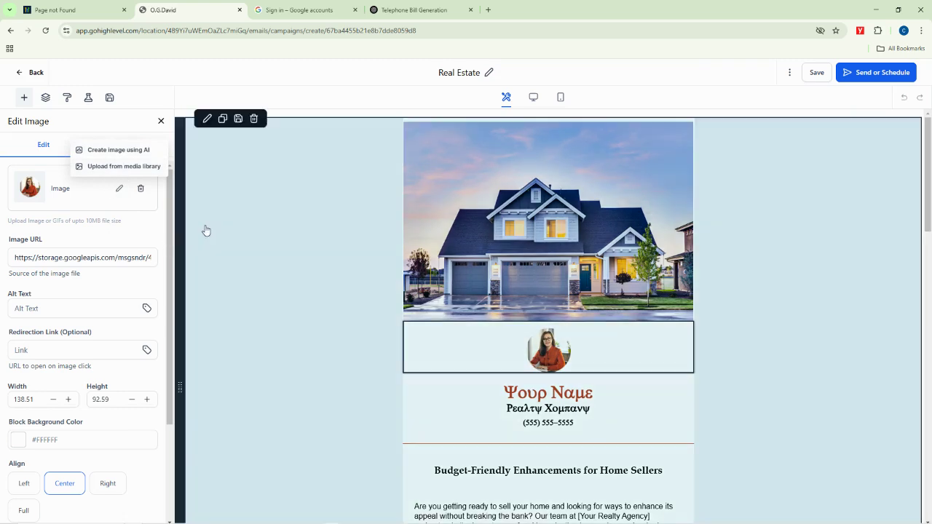
pyautogui.click(206, 231)
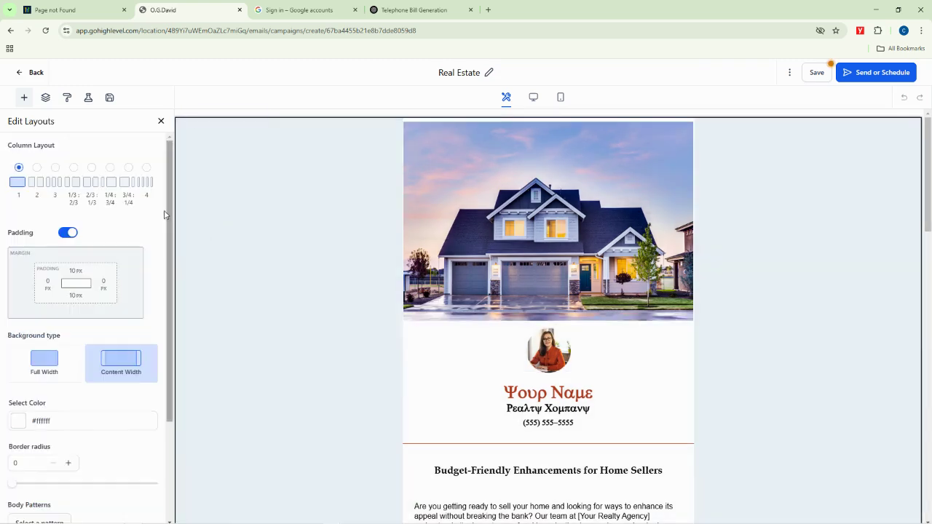
pyautogui.click(549, 349)
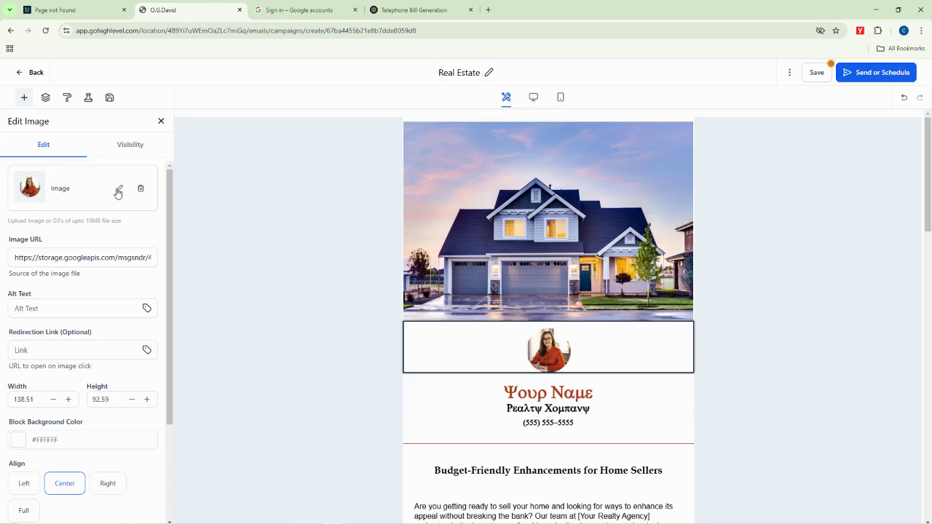
pyautogui.click(118, 192)
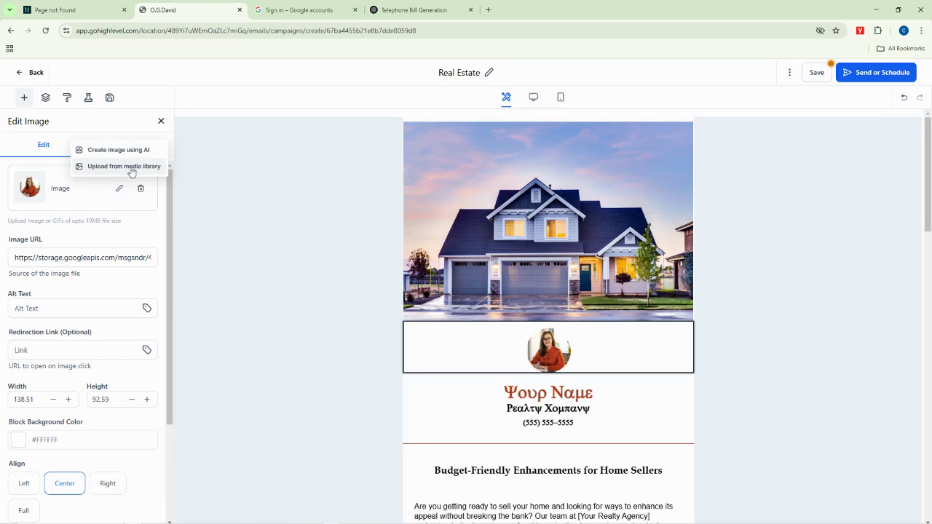
pyautogui.click(129, 167)
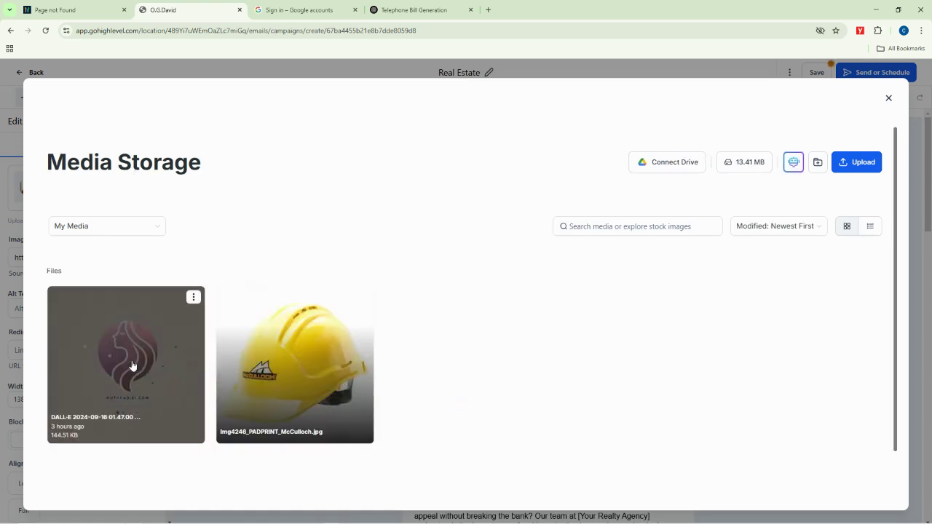
# - Preview the DALL·E favicon image, then copy the link to the yellow helmet image
pyautogui.click(131, 360)
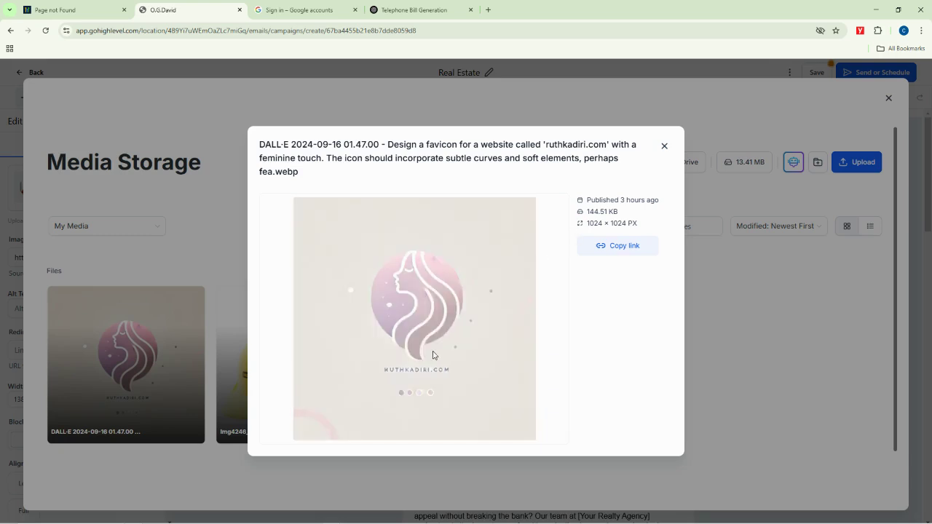
pyautogui.click(663, 145)
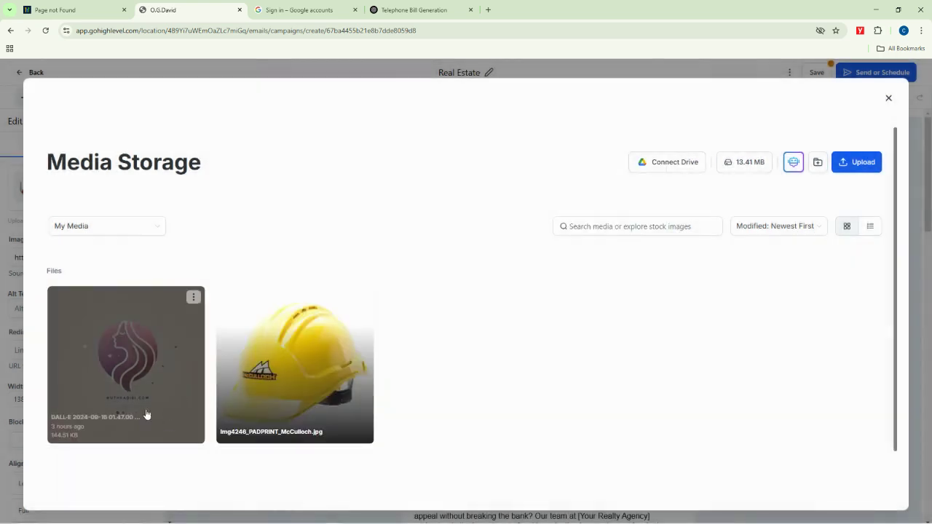
pyautogui.click(141, 349)
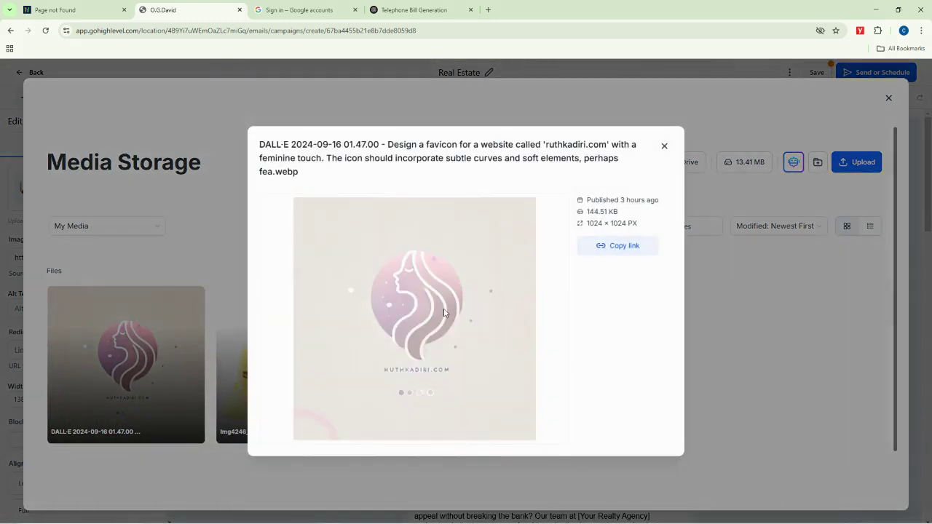
pyautogui.click(664, 146)
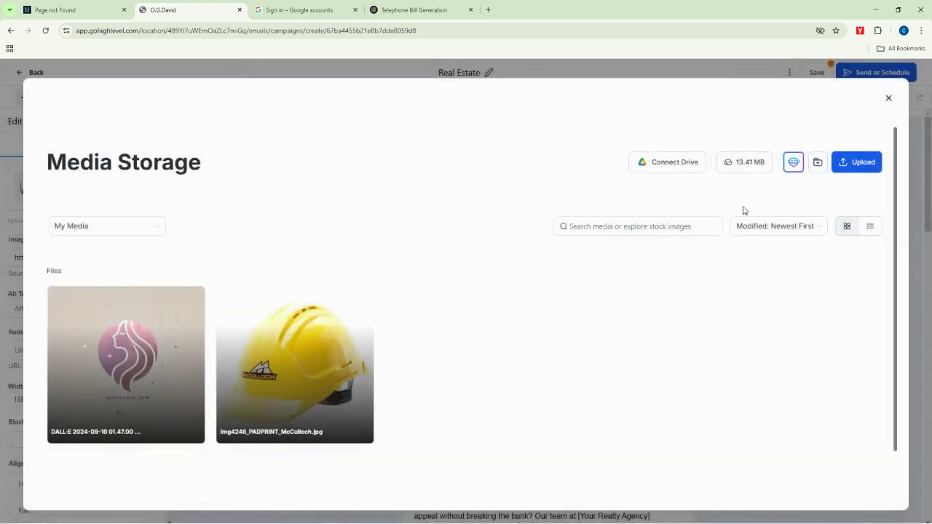
pyautogui.click(301, 374)
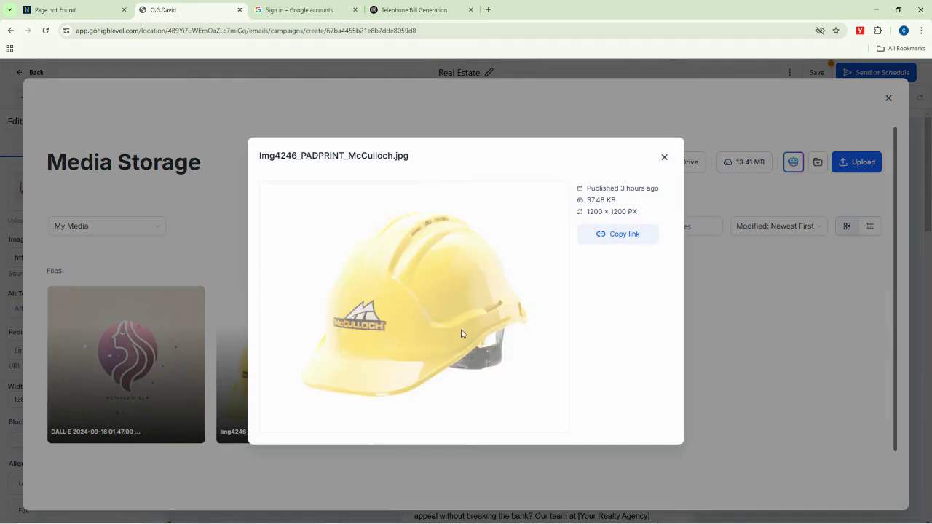
pyautogui.click(625, 233)
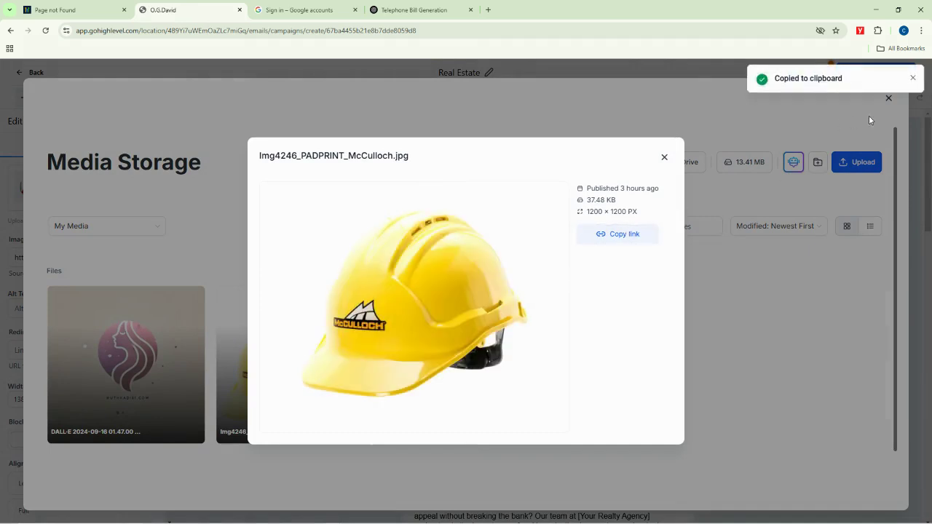
pyautogui.click(663, 156)
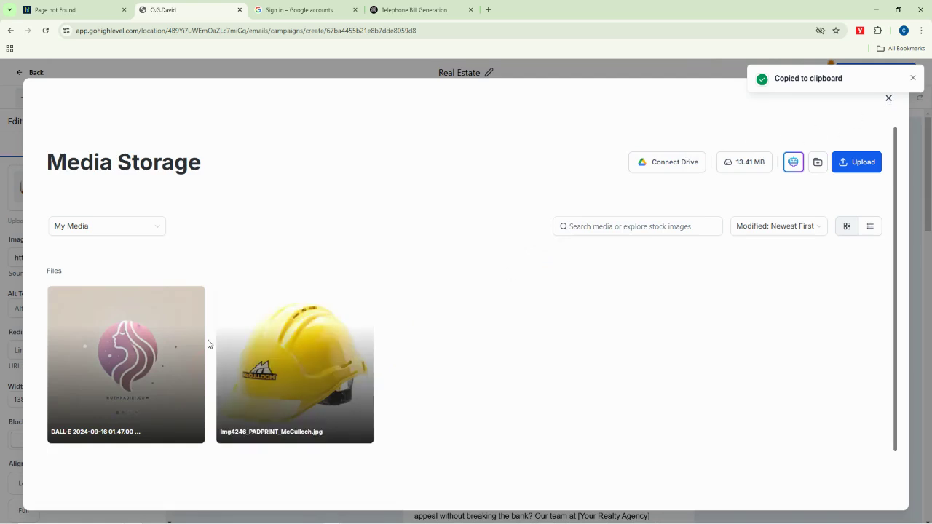
# - Switch the media source to Pixabay stock images, then close Media Storage
pyautogui.click(133, 224)
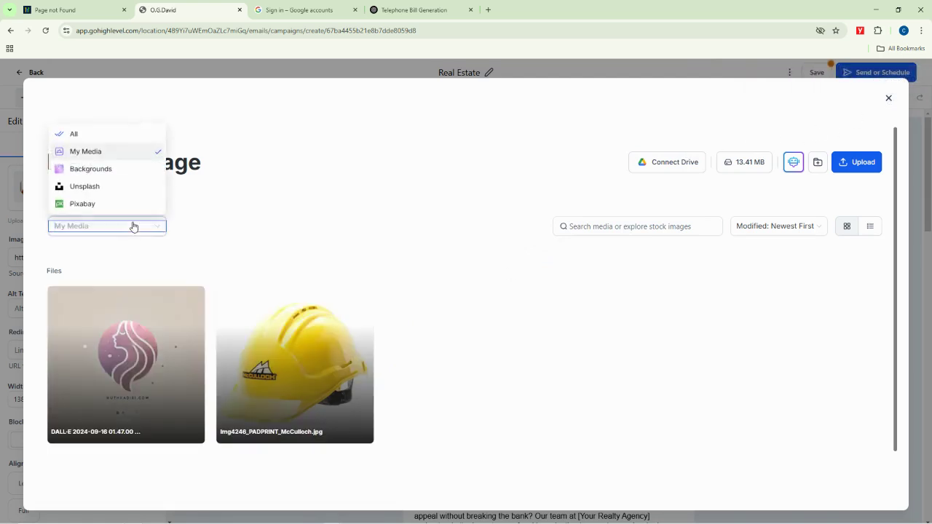
pyautogui.click(78, 205)
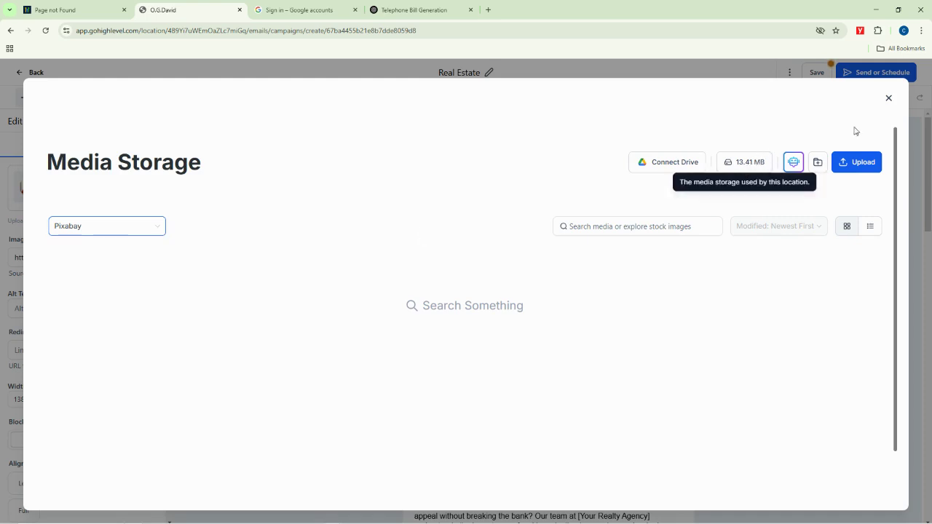
pyautogui.click(888, 98)
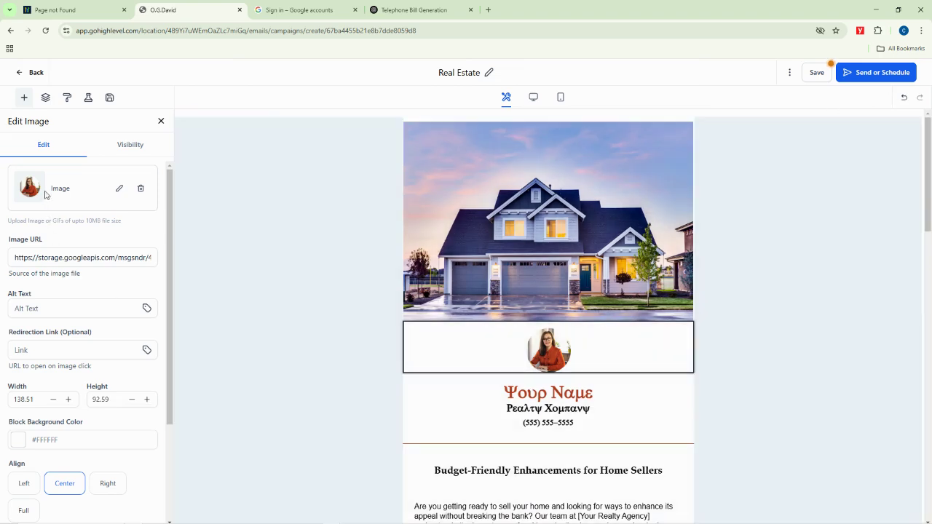
# - Upload Monday.com tutorial.png from Downloads into Media Storage through the image's media library
pyautogui.click(117, 189)
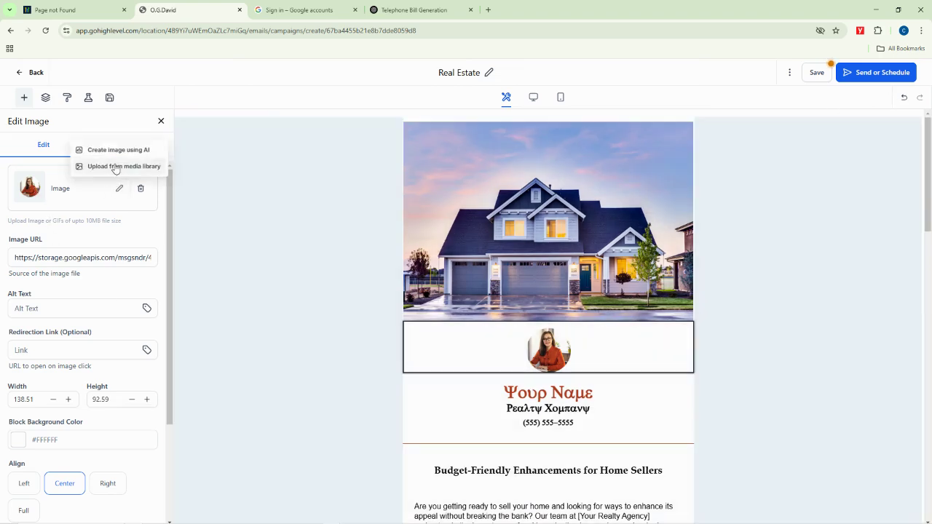
pyautogui.click(120, 165)
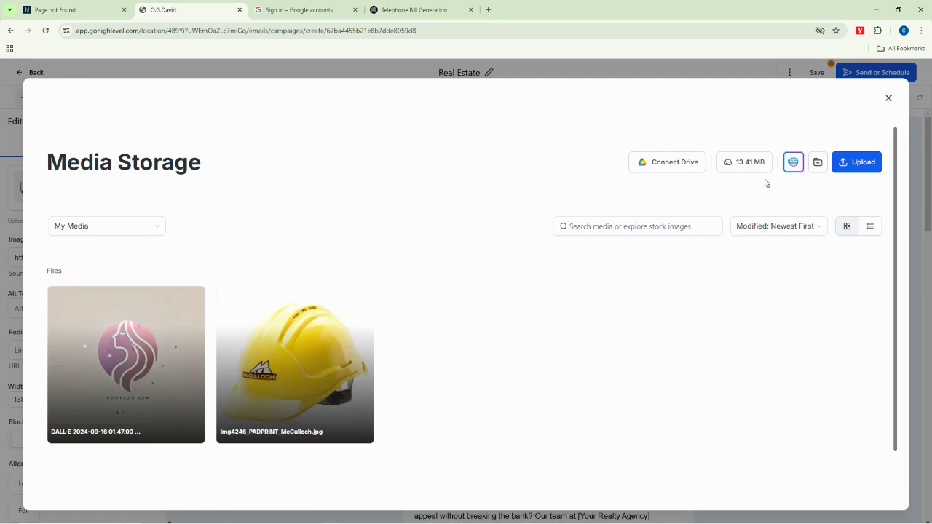
pyautogui.click(856, 166)
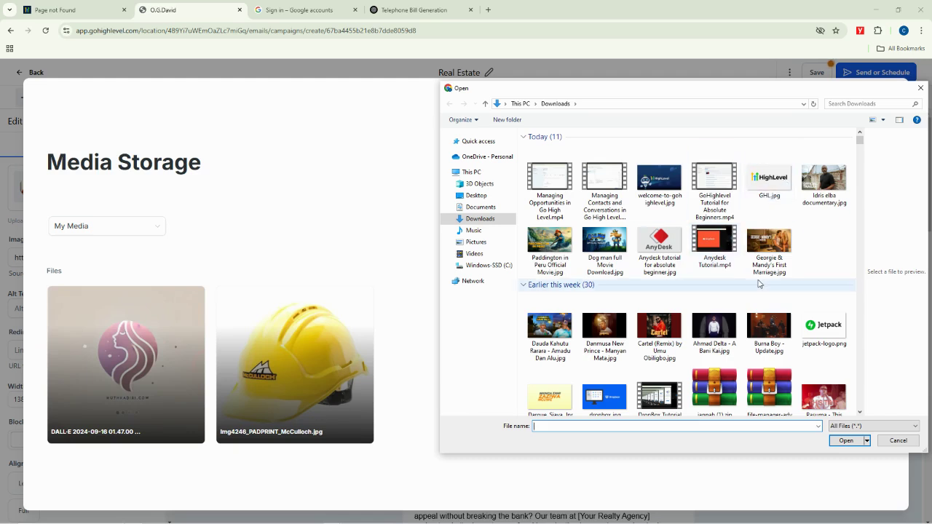
pyautogui.scroll(-1, 749, 306)
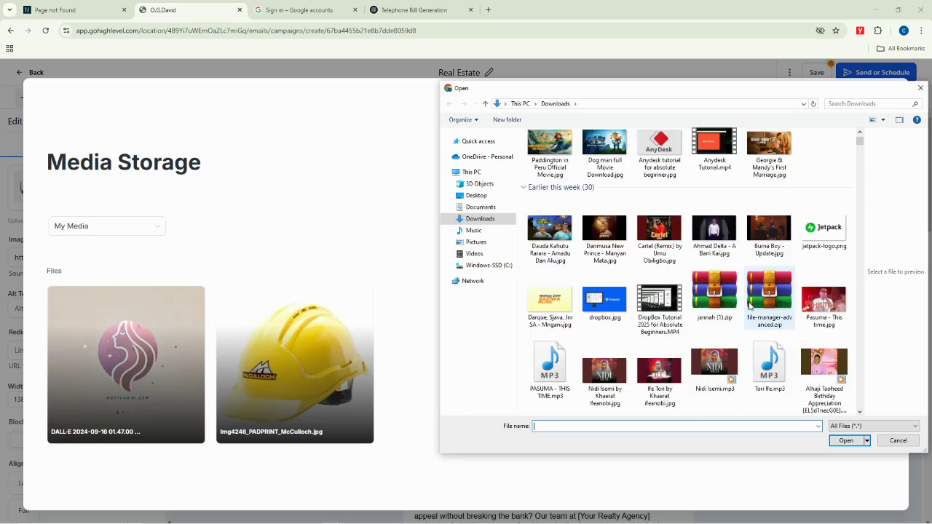
pyautogui.scroll(-4, 749, 306)
pyautogui.scroll(-5, 662, 294)
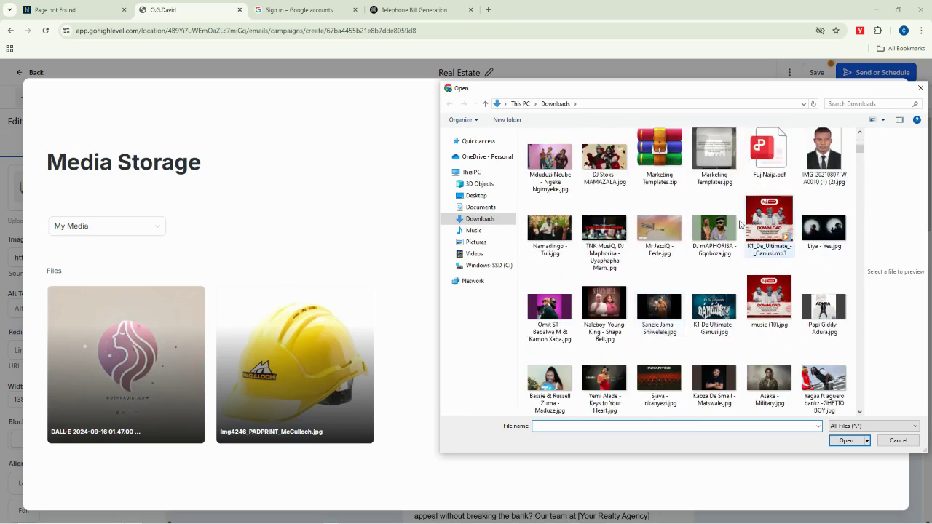
pyautogui.scroll(-6, 641, 291)
pyautogui.scroll(6, 627, 282)
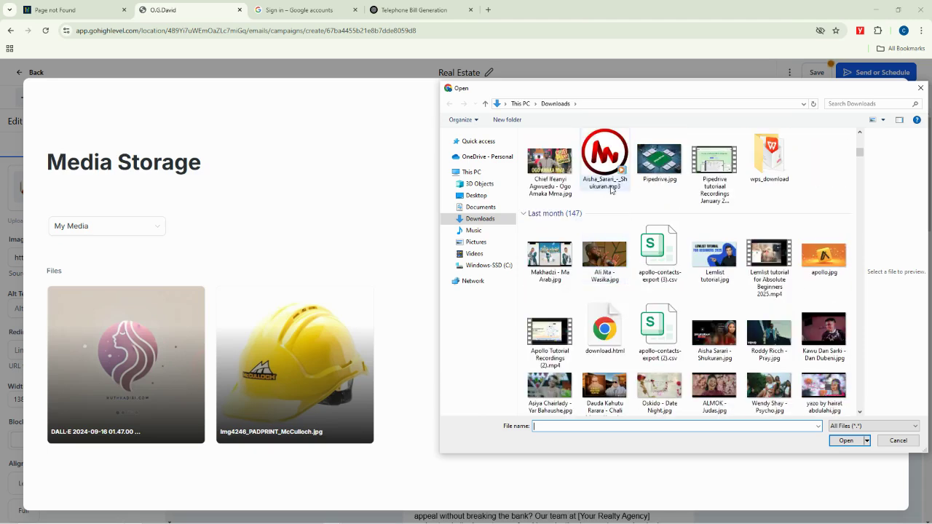
pyautogui.click(608, 161)
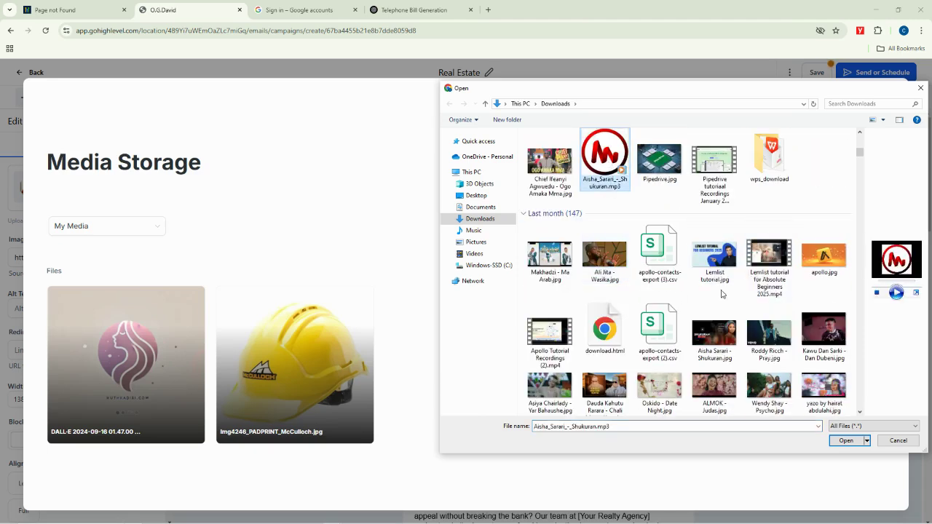
pyautogui.scroll(-5, 655, 302)
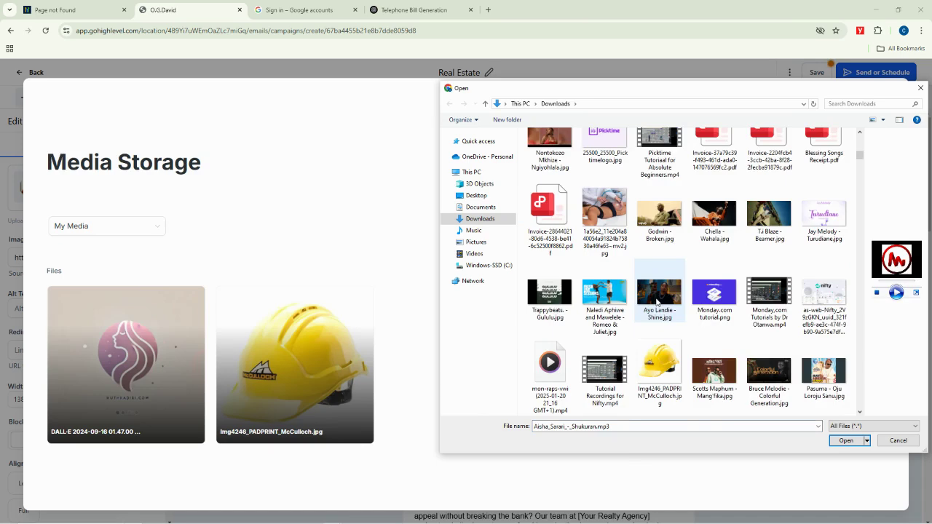
pyautogui.click(723, 304)
pyautogui.click(843, 438)
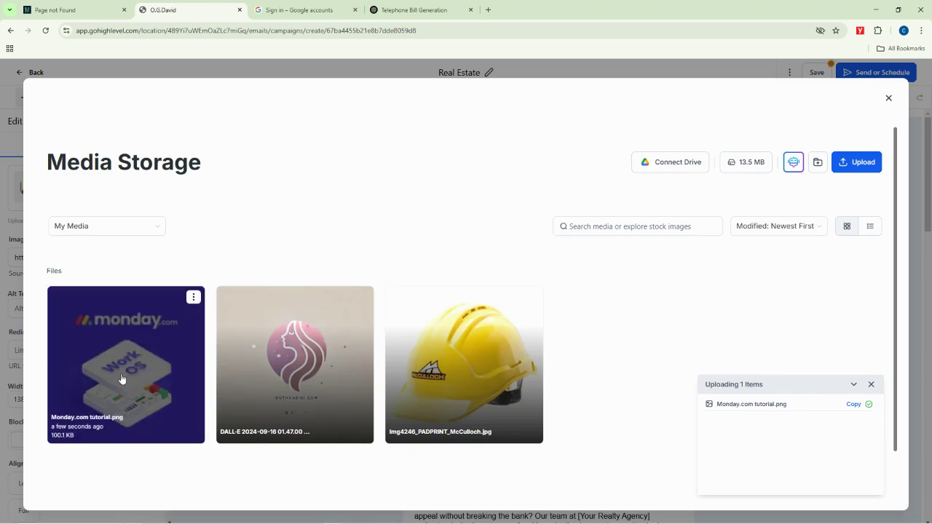
# - Preview Monday.com tutorial.png, then close the preview and Media Storage
pyautogui.click(122, 378)
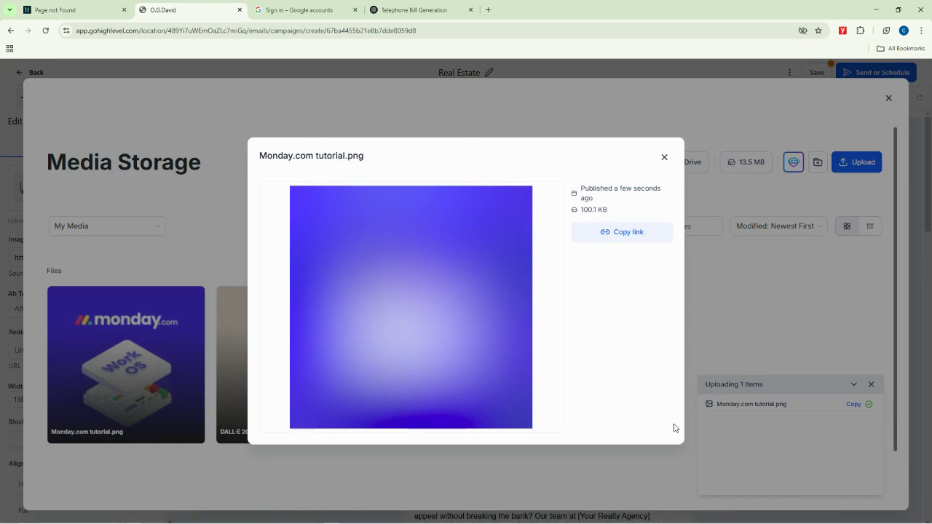
pyautogui.hotkey('ctrl', 'l')
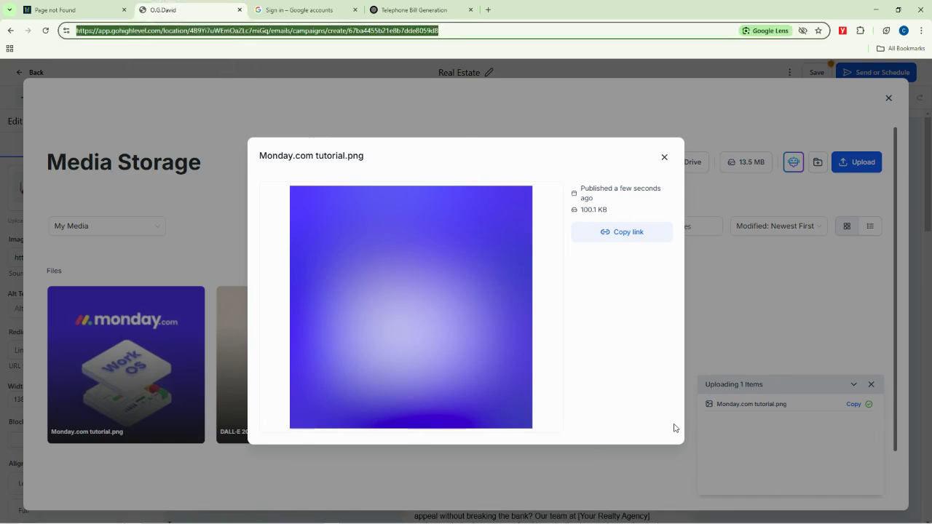
pyautogui.press('F6')
pyautogui.press('F6')
pyautogui.press('F6')
pyautogui.press('F6')
pyautogui.press('F6')
pyautogui.press('F6')
pyautogui.press('F6')
pyautogui.press('F6')
pyautogui.press('F6')
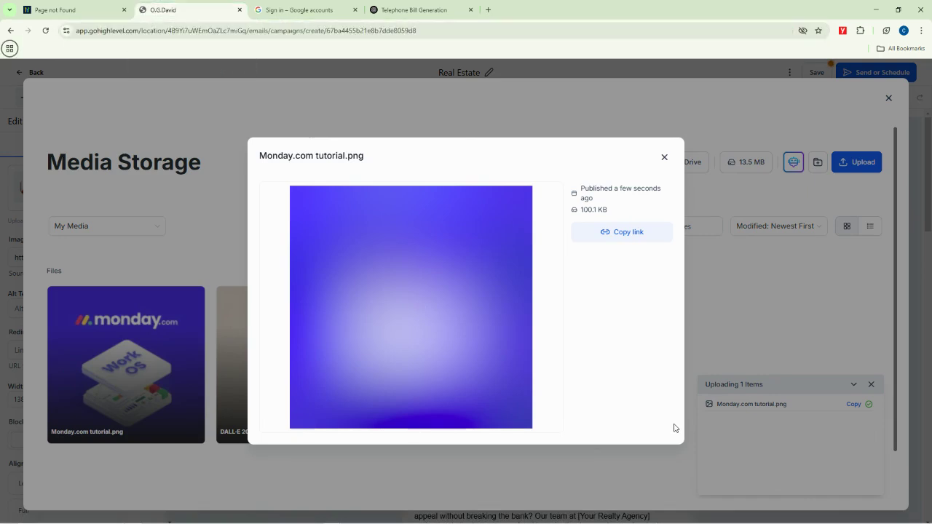
pyautogui.press('F6')
pyautogui.press('XF86MonBrightnessUp')
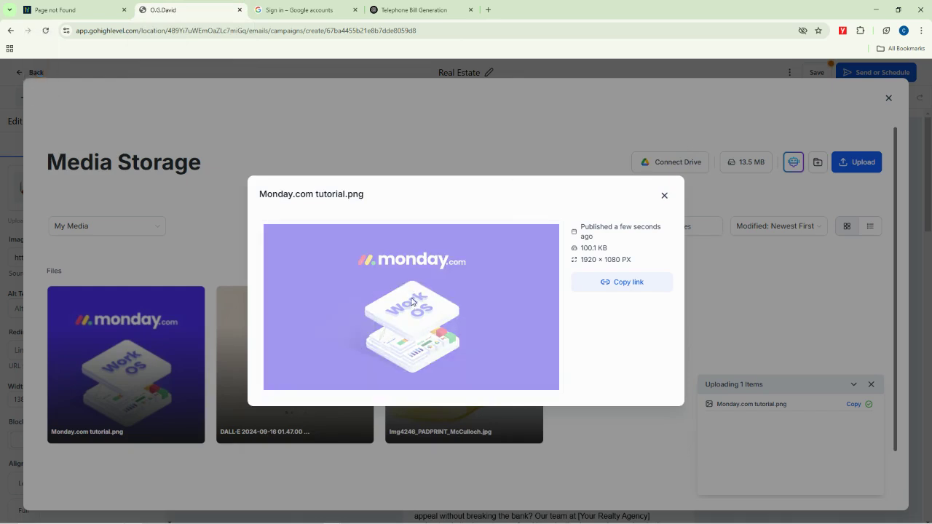
pyautogui.click(664, 195)
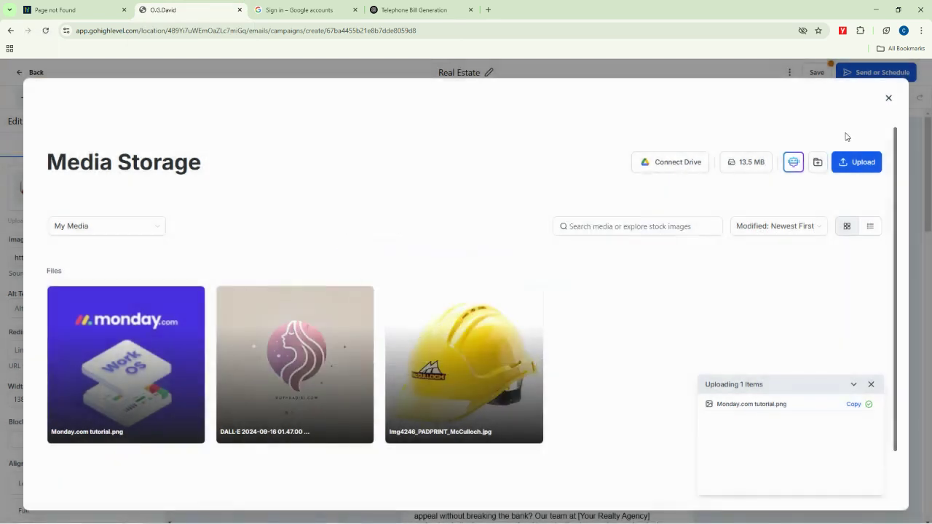
pyautogui.click(887, 99)
# - Check the profile image, Read Article button and footer logo, ending on the top house banner image
pyautogui.click(560, 348)
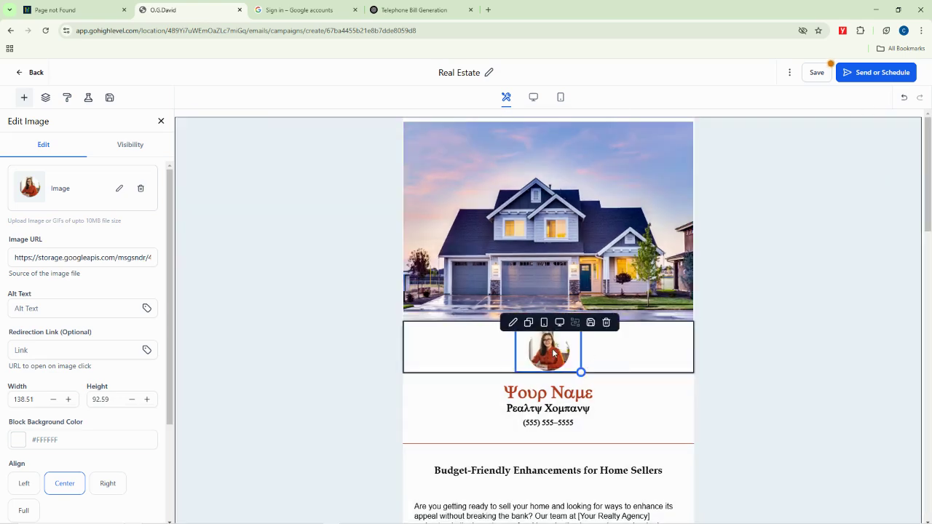
pyautogui.scroll(-3, 720, 388)
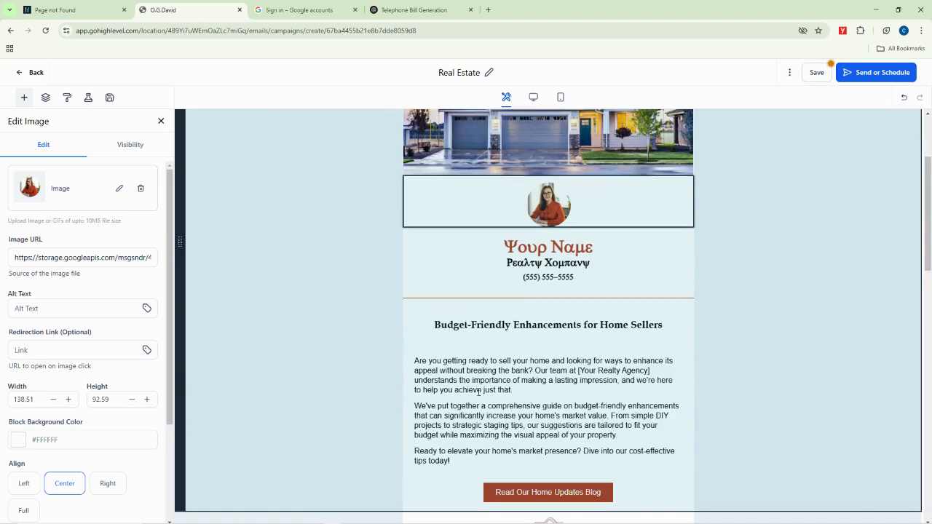
pyautogui.scroll(-6, 673, 403)
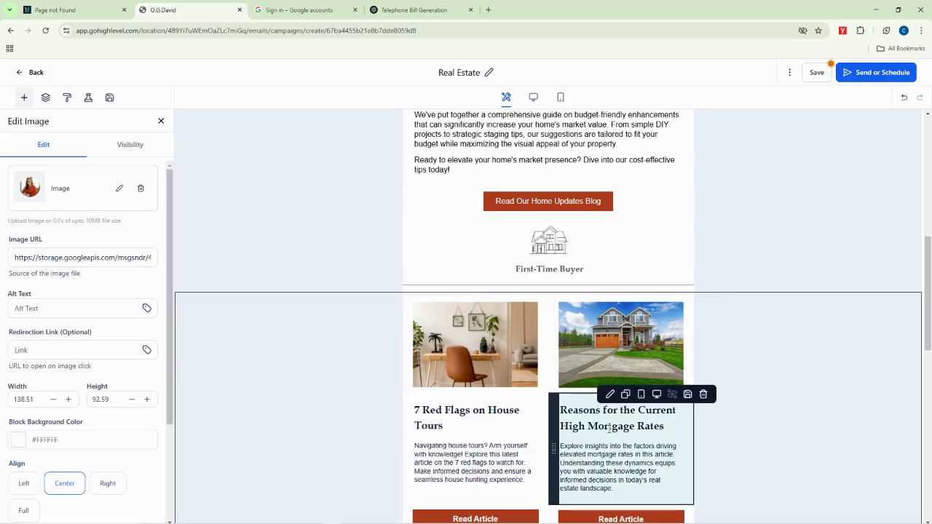
pyautogui.scroll(-4, 610, 428)
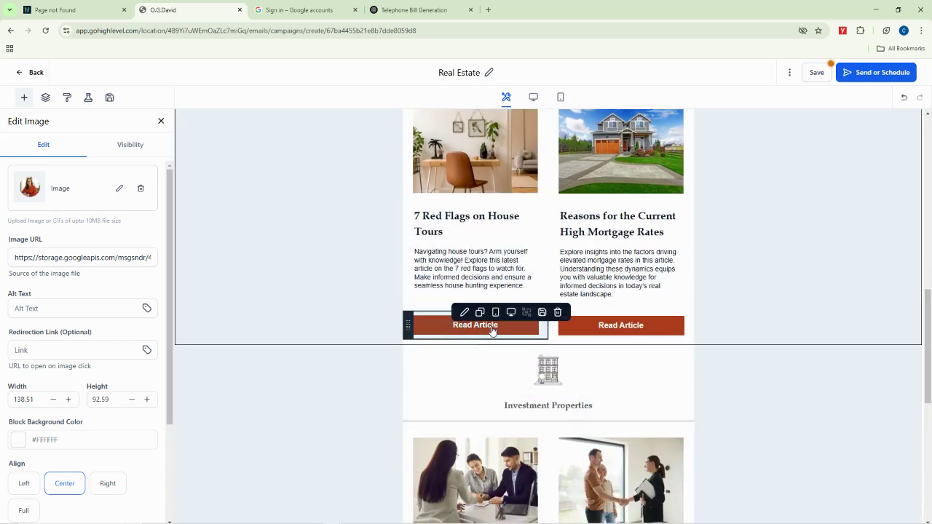
pyautogui.click(503, 329)
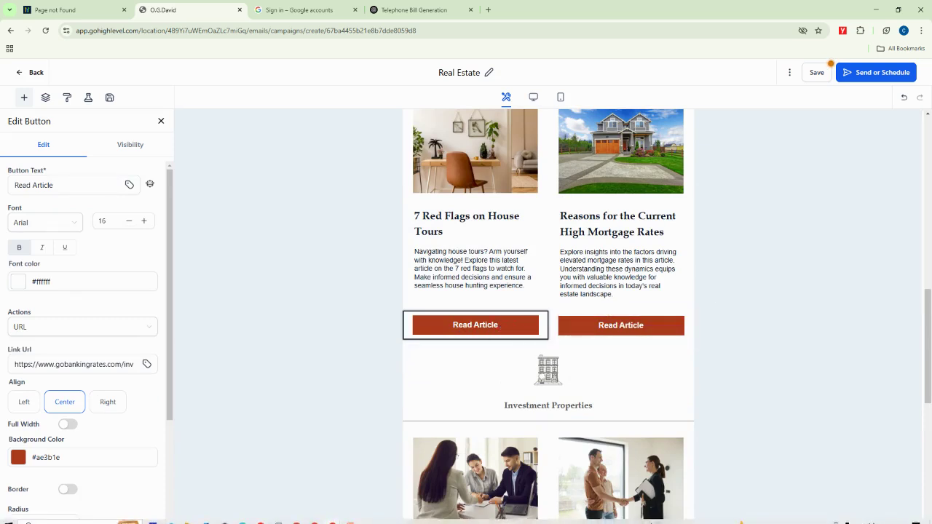
pyautogui.scroll(-3, 645, 391)
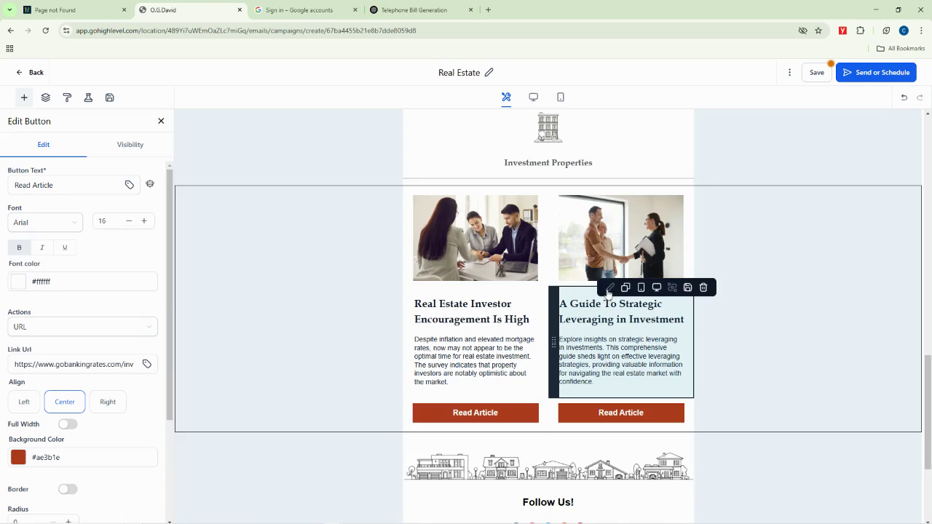
pyautogui.scroll(-2, 582, 356)
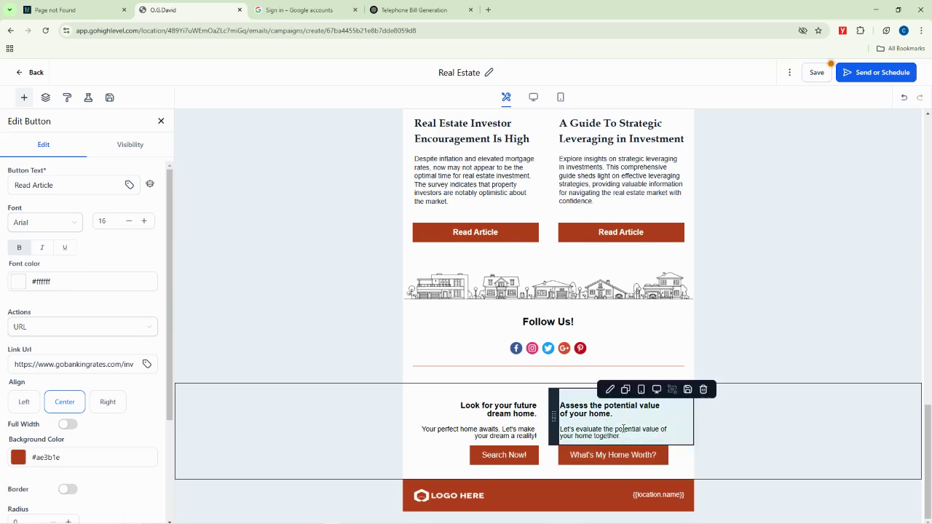
pyautogui.click(446, 502)
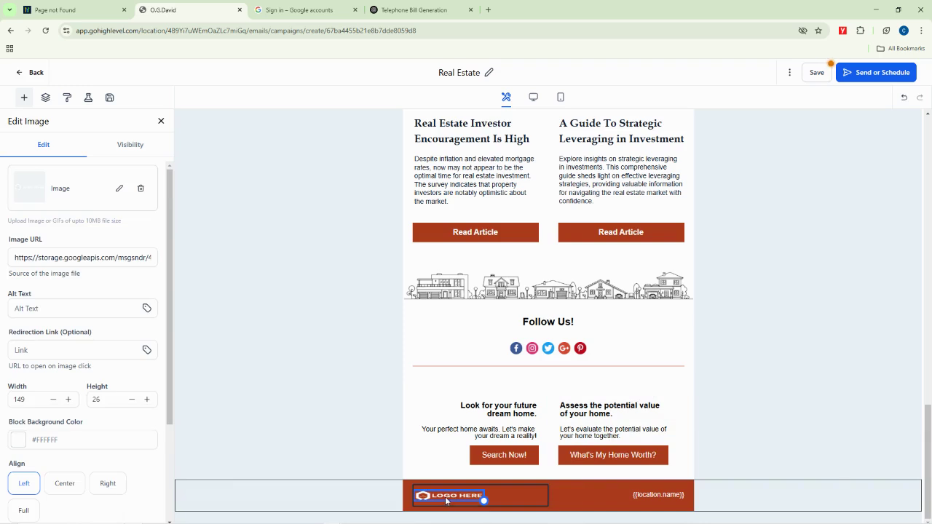
pyautogui.scroll(15, 642, 301)
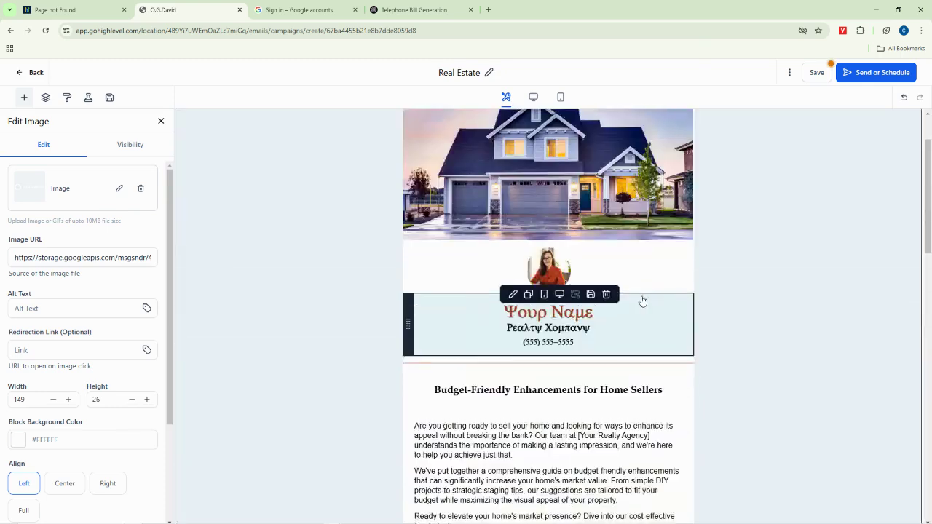
pyautogui.scroll(2, 642, 301)
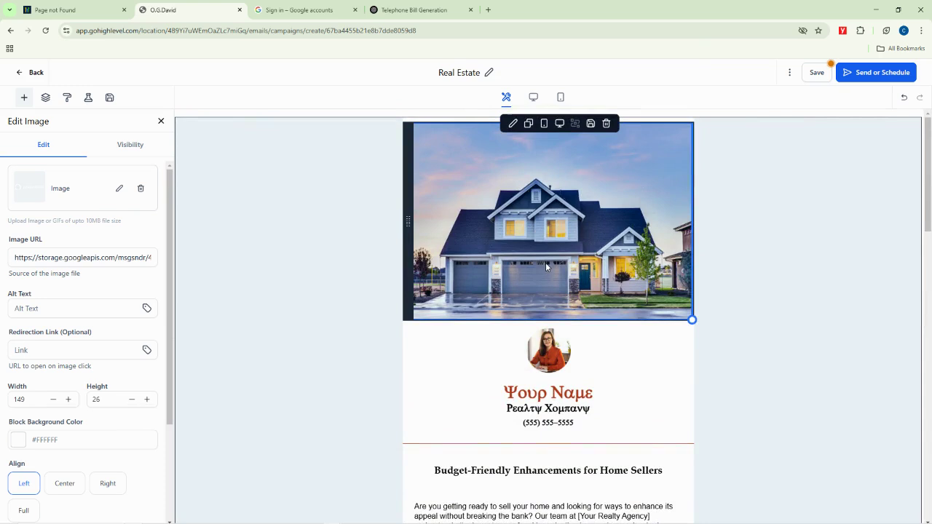
pyautogui.click(580, 239)
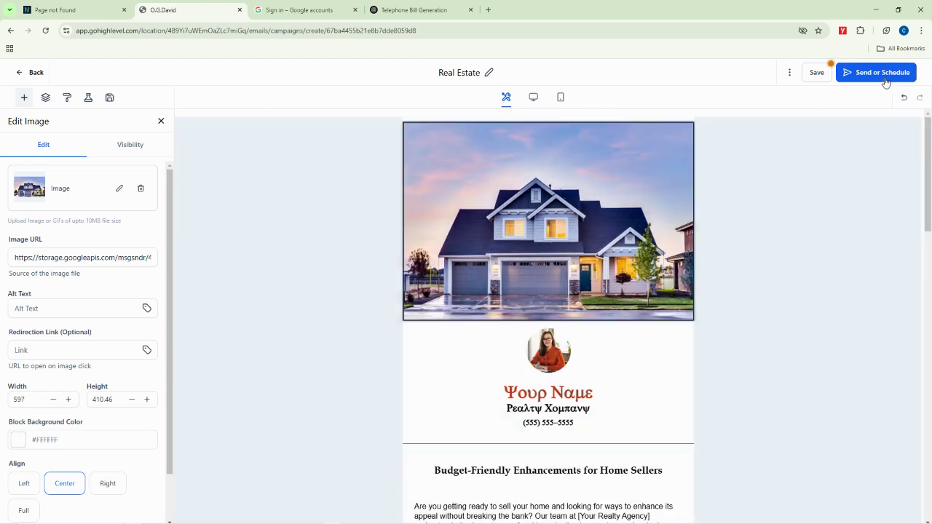
# - On Send or Schedule, enter the subject 'Your next REIT Investment for Large Profit'
pyautogui.click(883, 72)
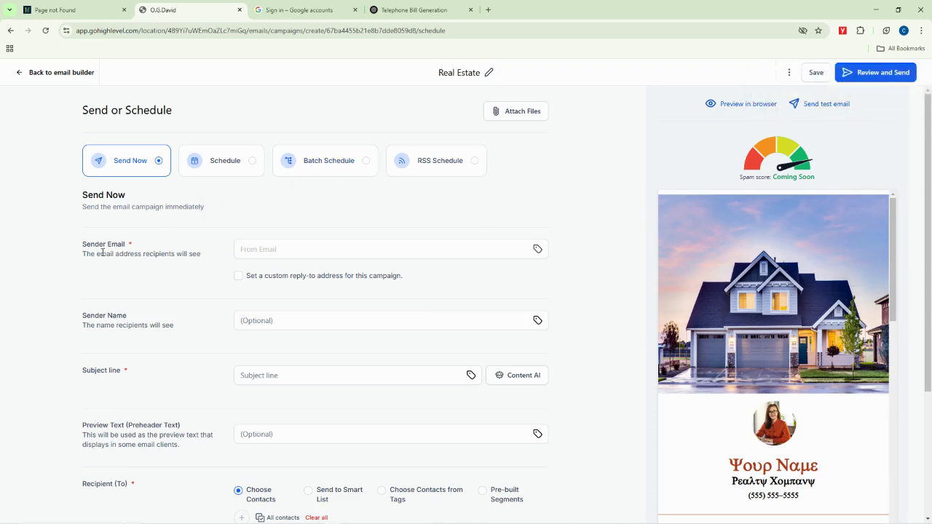
pyautogui.click(268, 250)
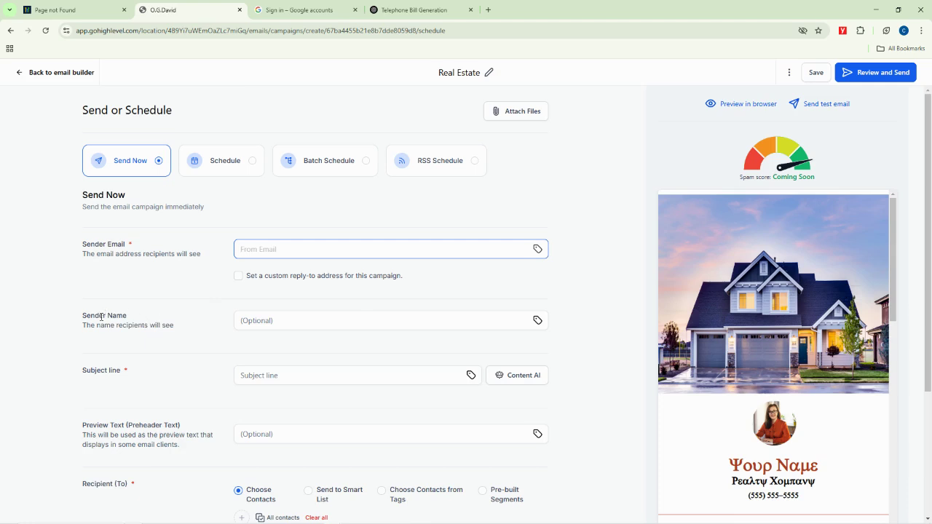
pyautogui.click(275, 322)
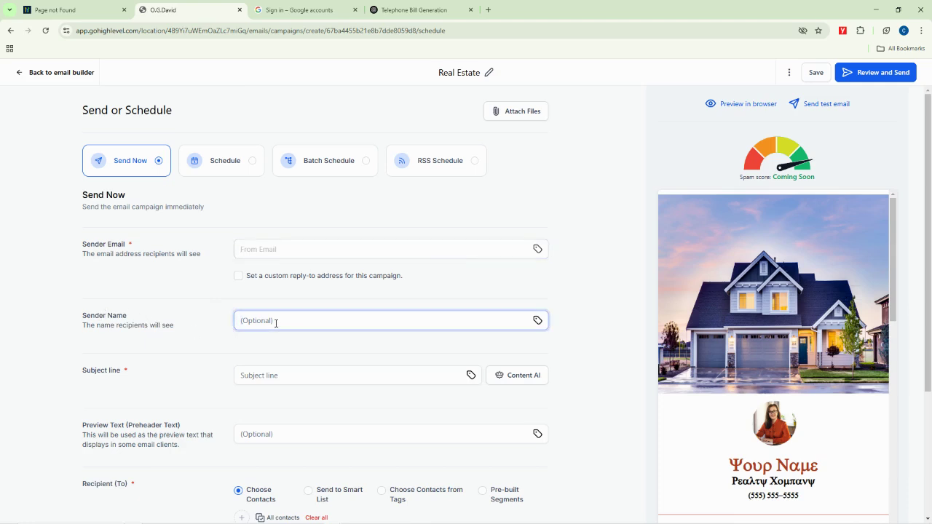
pyautogui.click(281, 377)
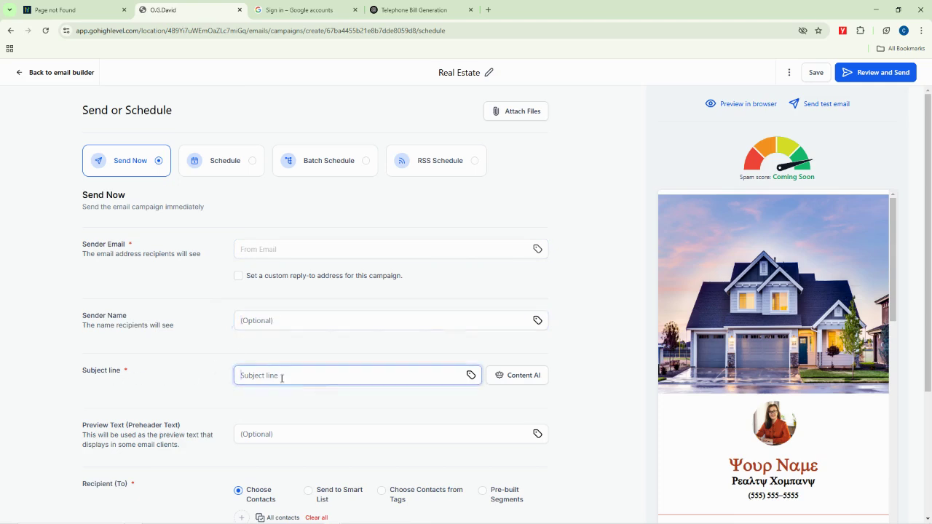
pyautogui.write('Yo')
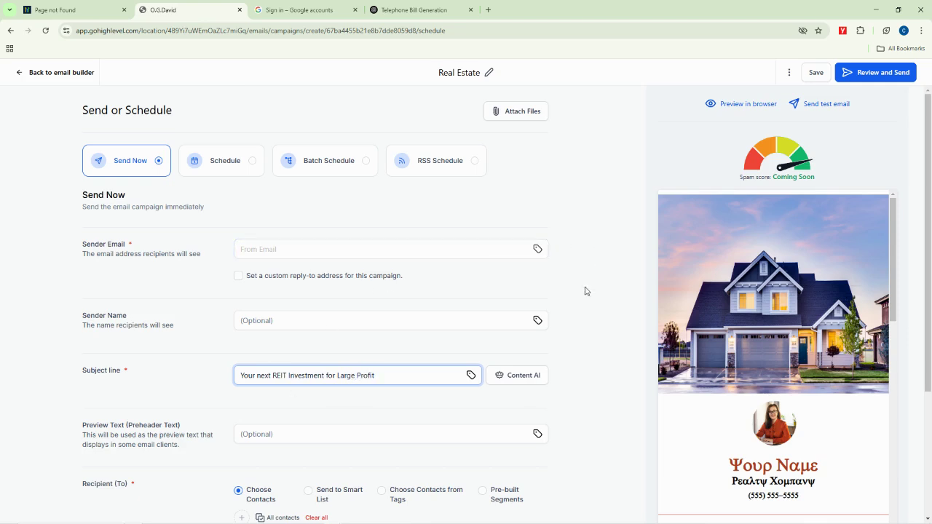
pyautogui.scroll(-3, 582, 291)
pyautogui.scroll(3, 558, 333)
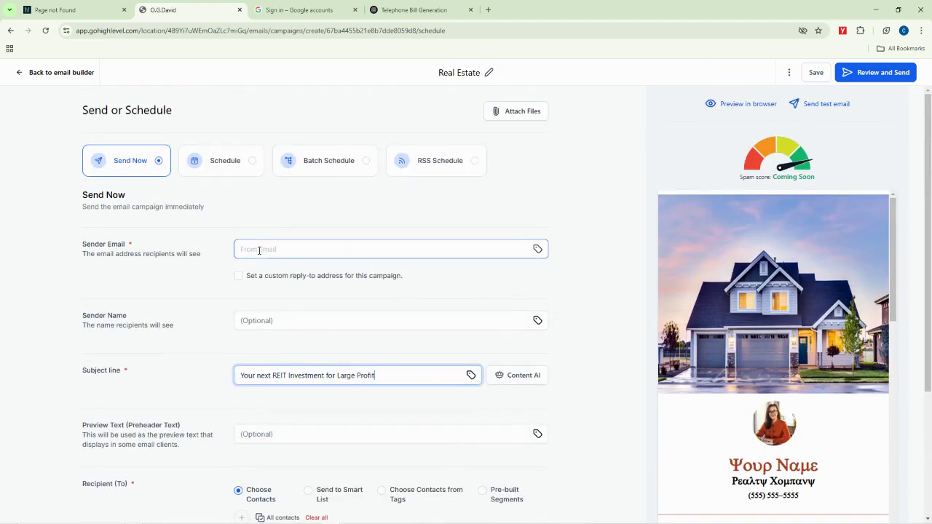
# - Fill in a placeholder sender email and the sender name Otanwa Real Estate Conglomerate
pyautogui.click(286, 248)
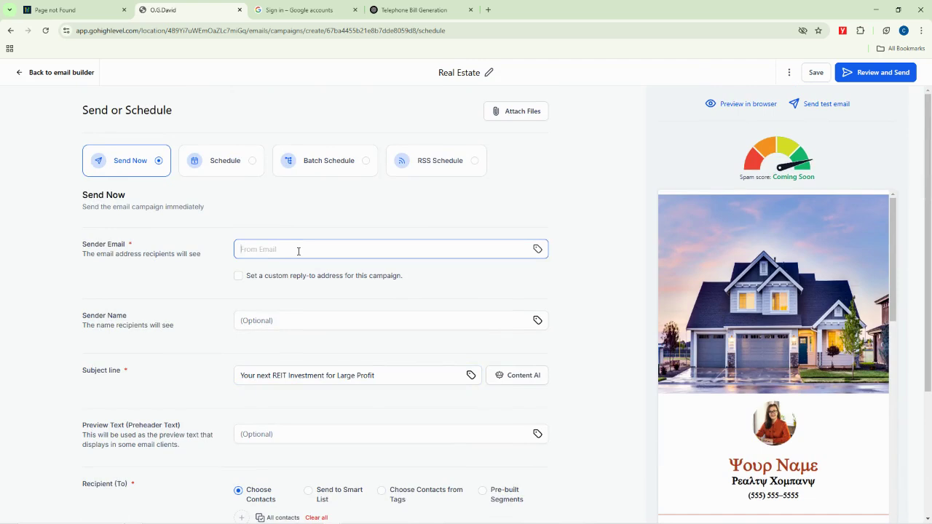
pyautogui.write('dym')
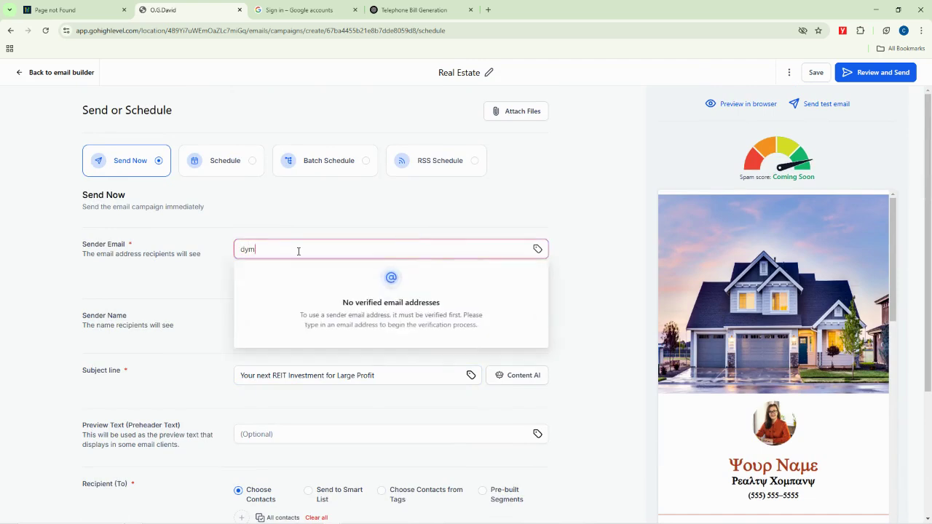
pyautogui.write('my@dummy.co')
pyautogui.write('mmy.com')
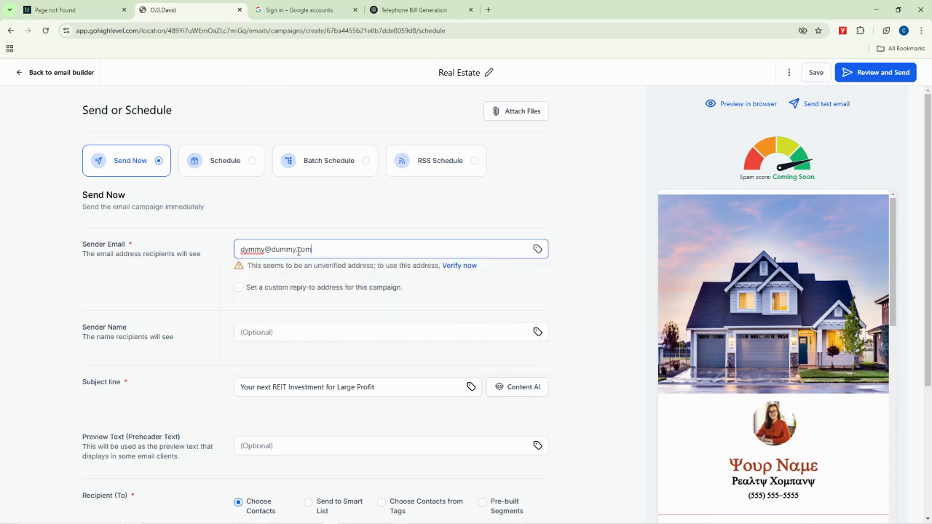
pyautogui.click(578, 212)
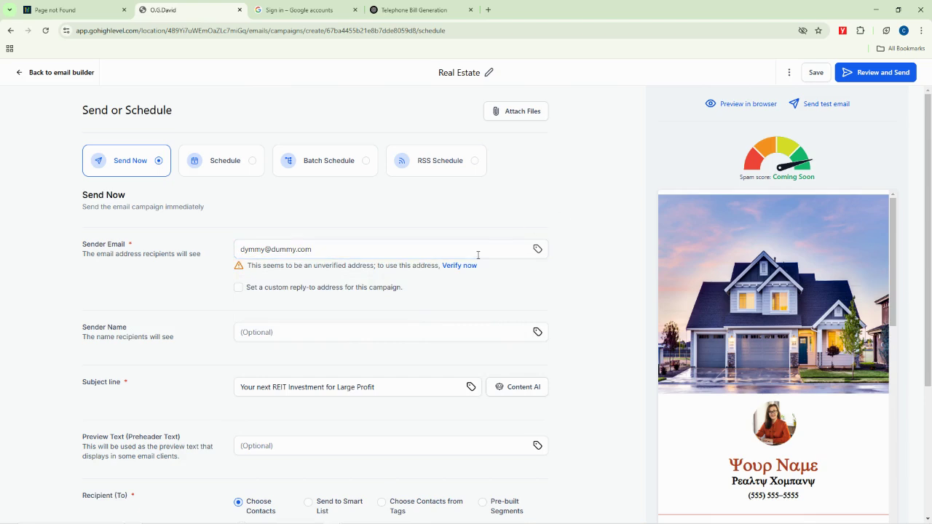
pyautogui.click(264, 332)
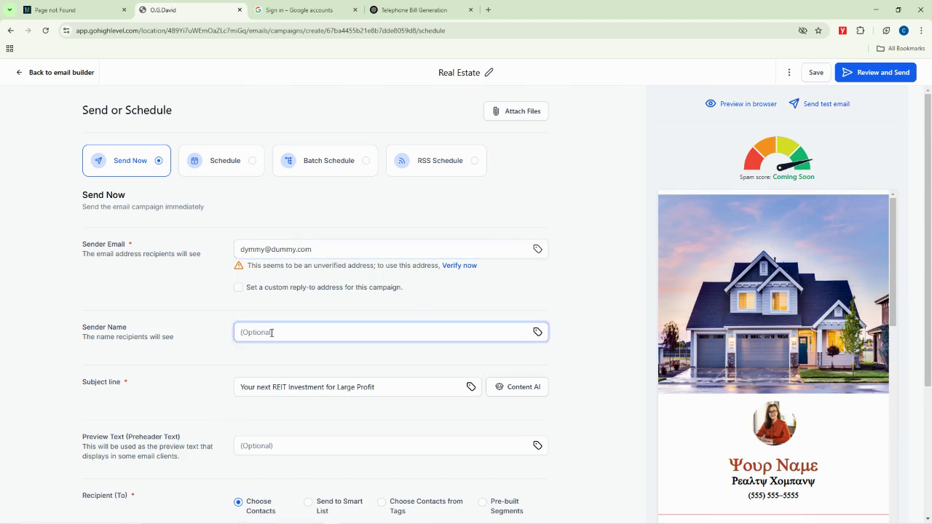
pyautogui.write('Otanwa')
pyautogui.click(600, 302)
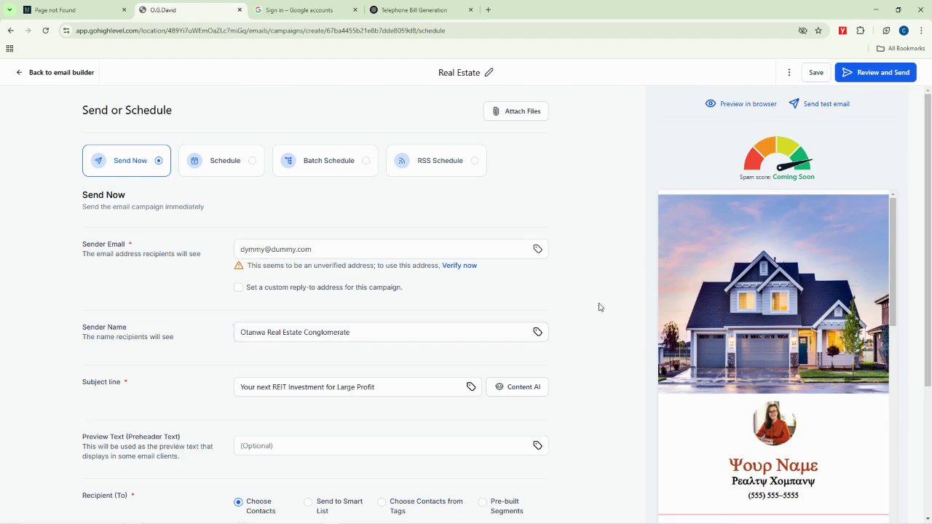
# - Run Review and Send to list the required fields still blocking sending
pyautogui.scroll(-3, 588, 381)
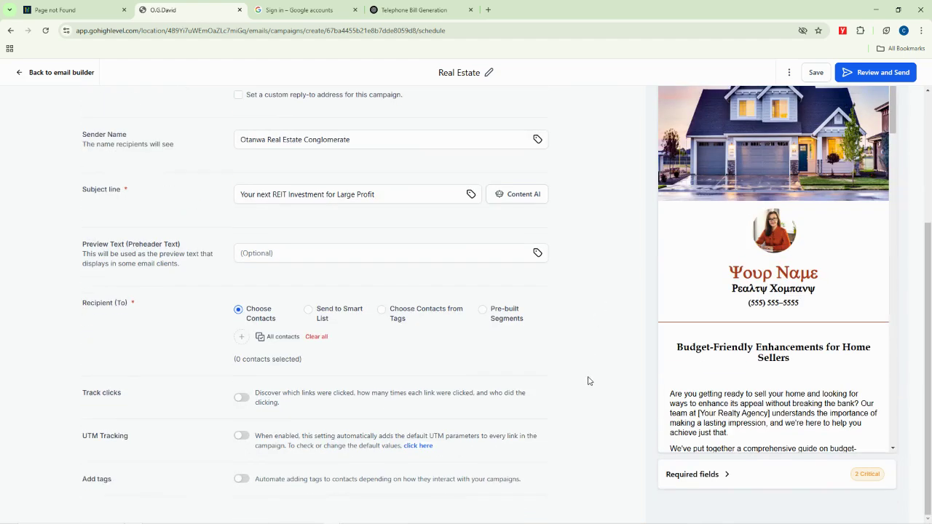
pyautogui.scroll(3, 589, 381)
pyautogui.moveTo(848, 209)
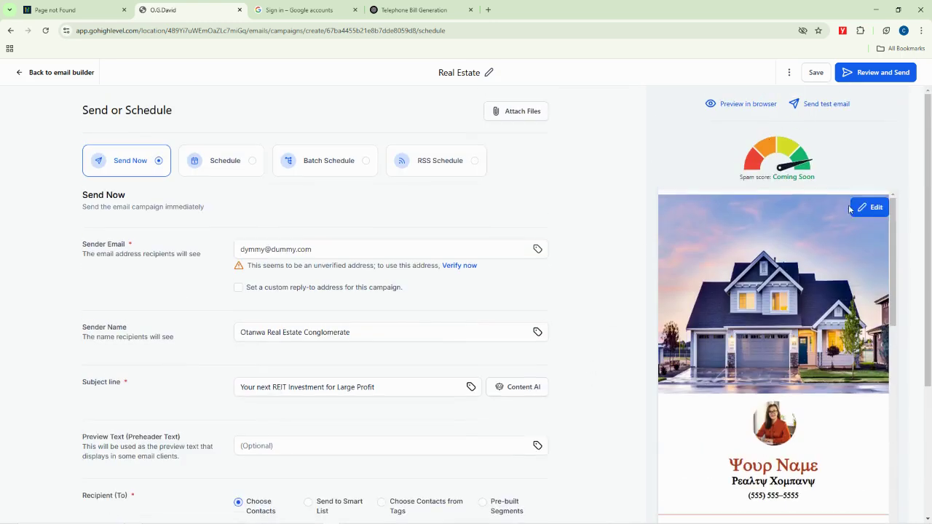
pyautogui.click(881, 73)
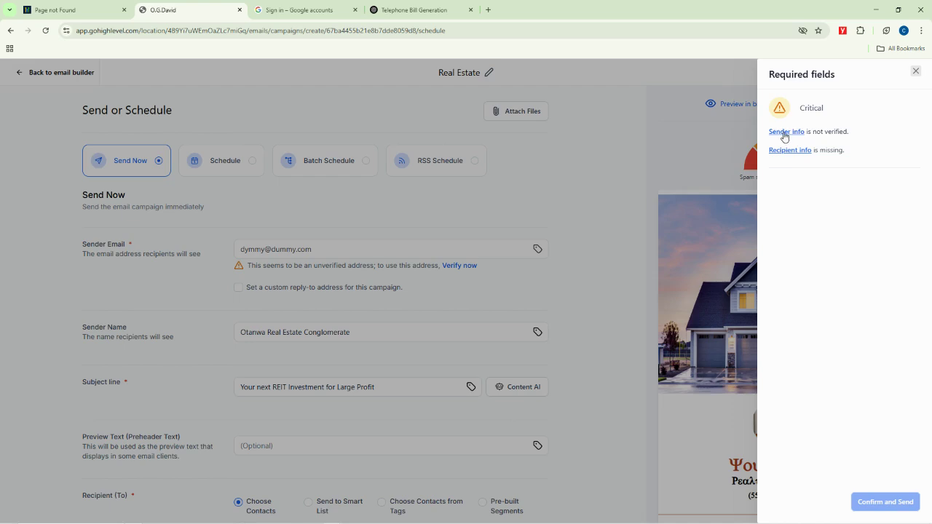
# - Replace the placeholder sender with a Gmail address and request its verification
pyautogui.click(783, 135)
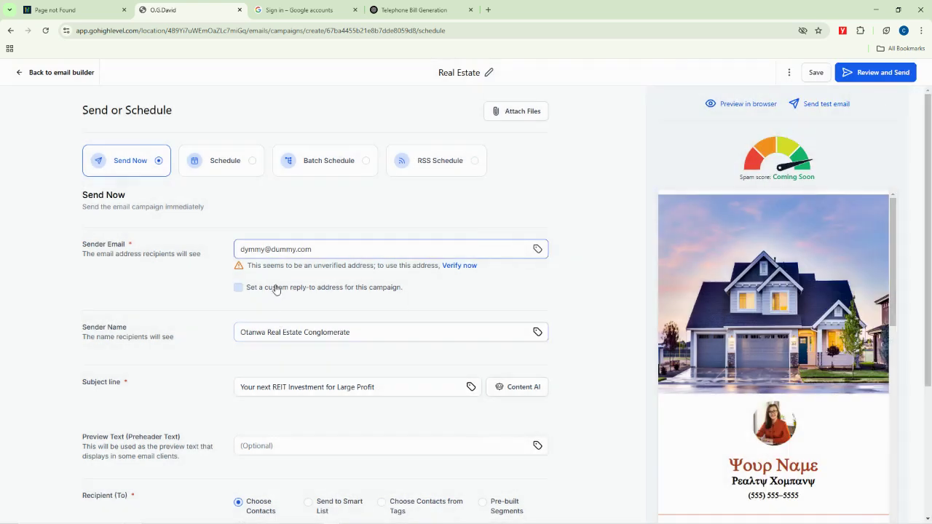
pyautogui.moveTo(314, 249); pyautogui.dragTo(235, 249)
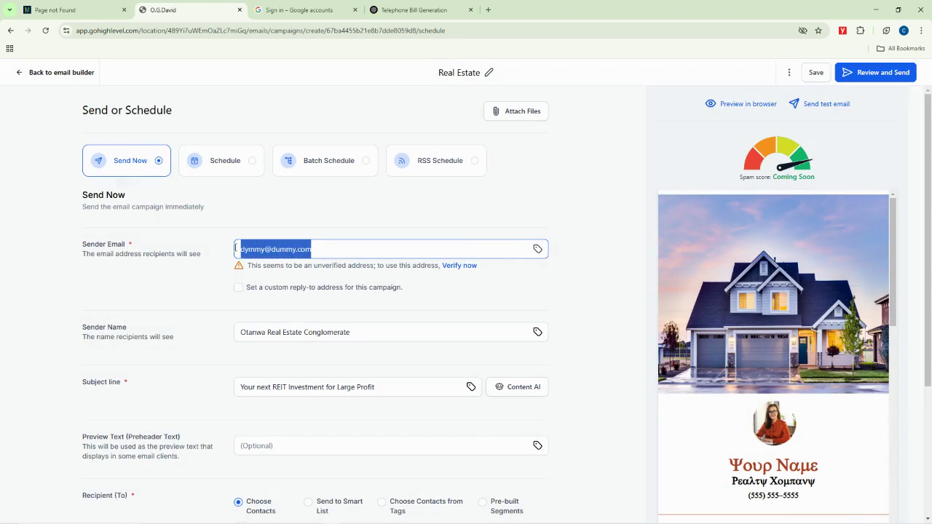
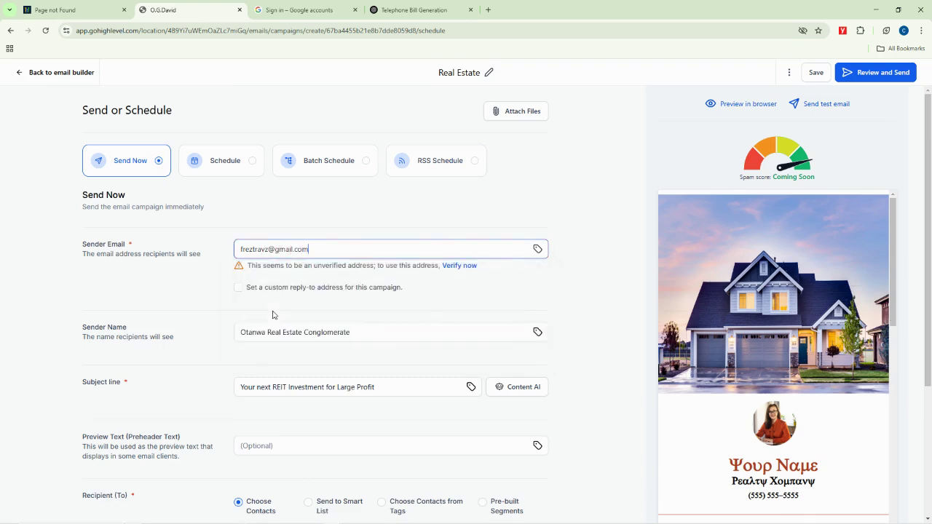
pyautogui.click(460, 266)
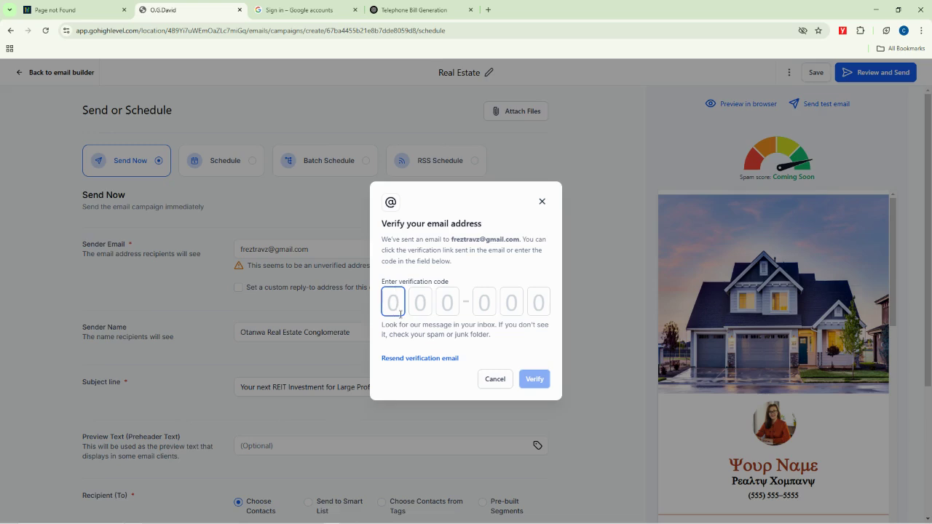
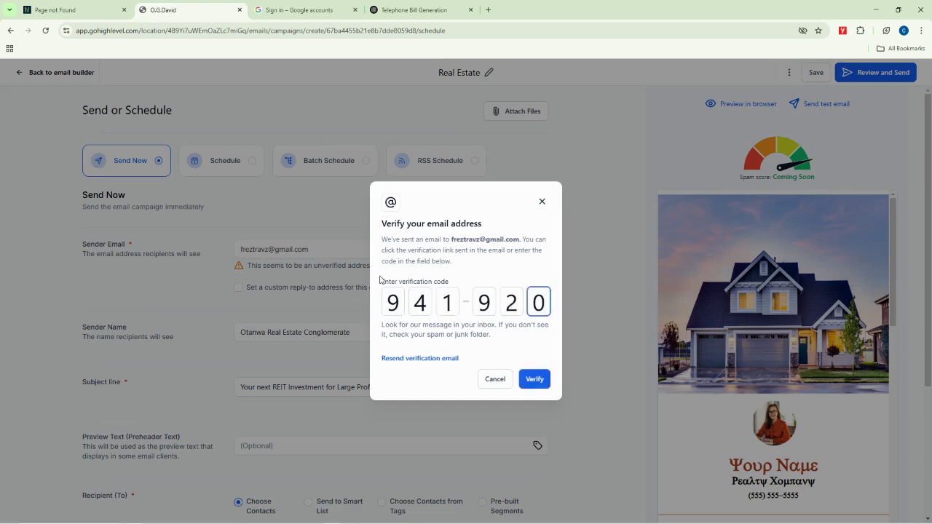
# - Enter the emailed six-digit code to verify the sender address
pyautogui.click(530, 380)
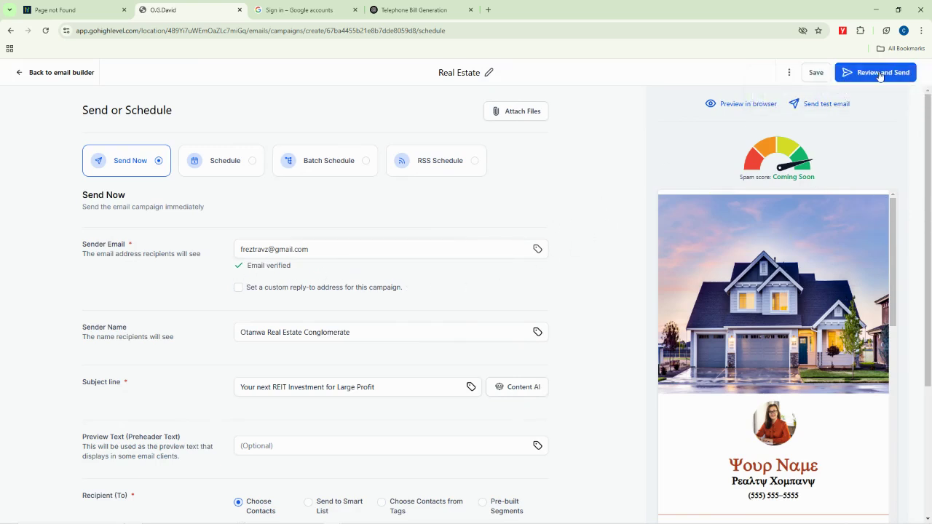
# - From Review and Send's Sender info issue, select the verified sender address
pyautogui.click(879, 73)
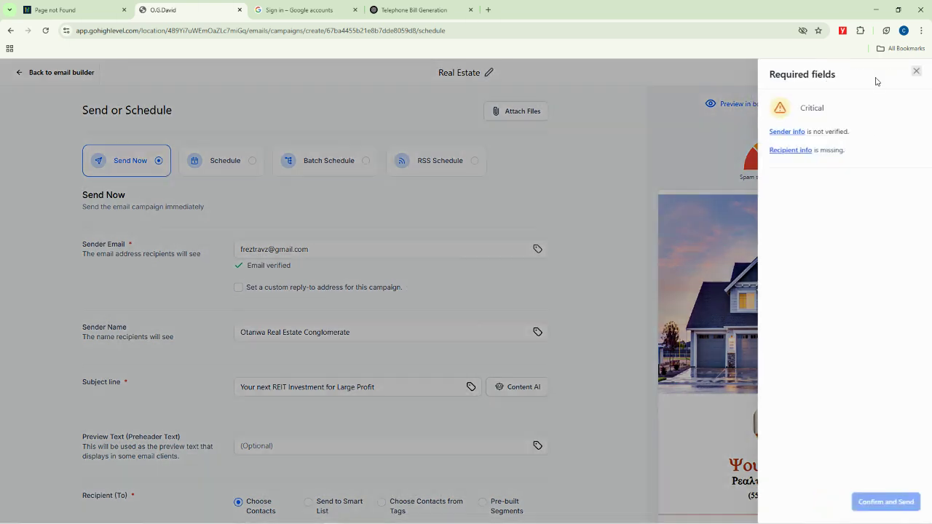
pyautogui.click(786, 133)
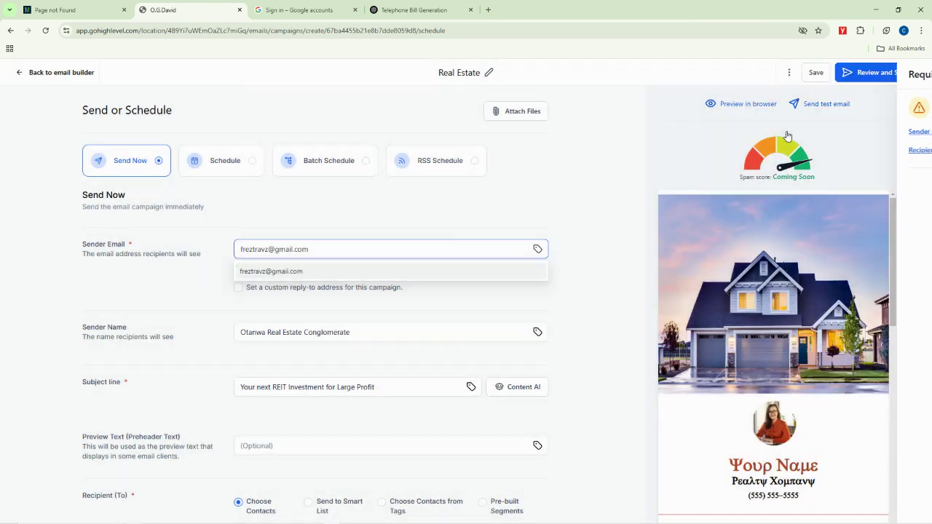
pyautogui.click(292, 273)
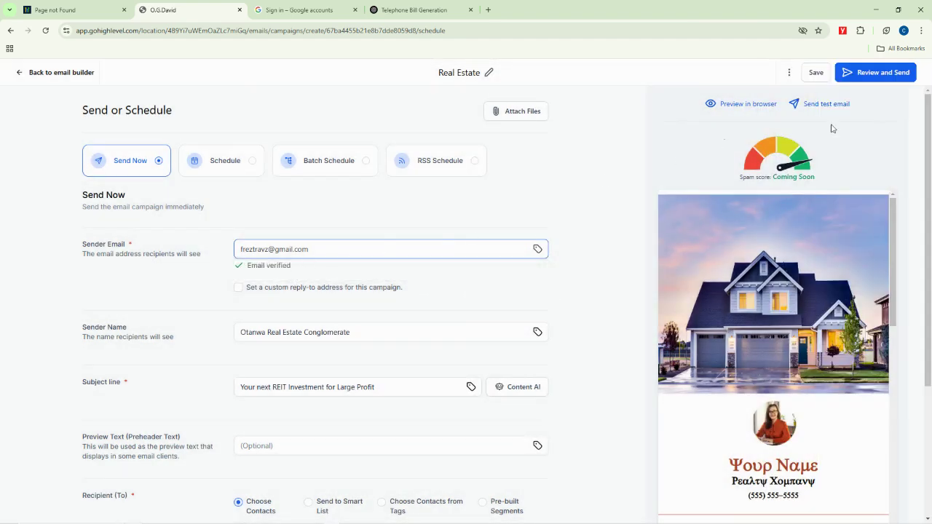
pyautogui.click(888, 74)
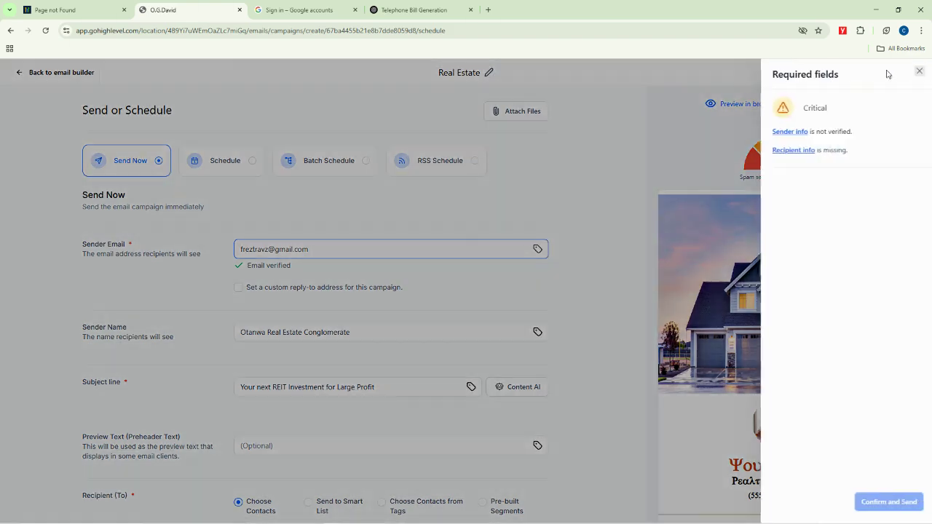
# - Visit the recipient and sender details, then recheck Review and Send's remaining issues
pyautogui.click(790, 151)
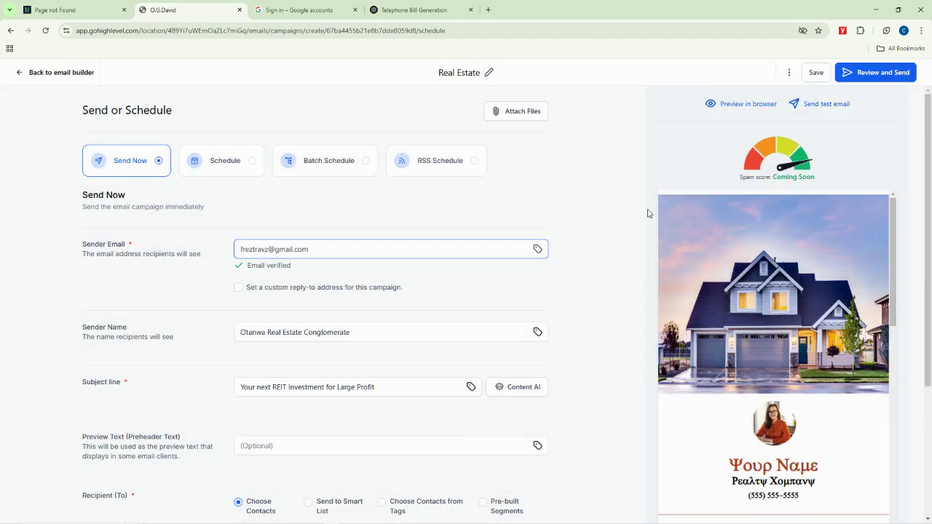
pyautogui.scroll(-3, 345, 408)
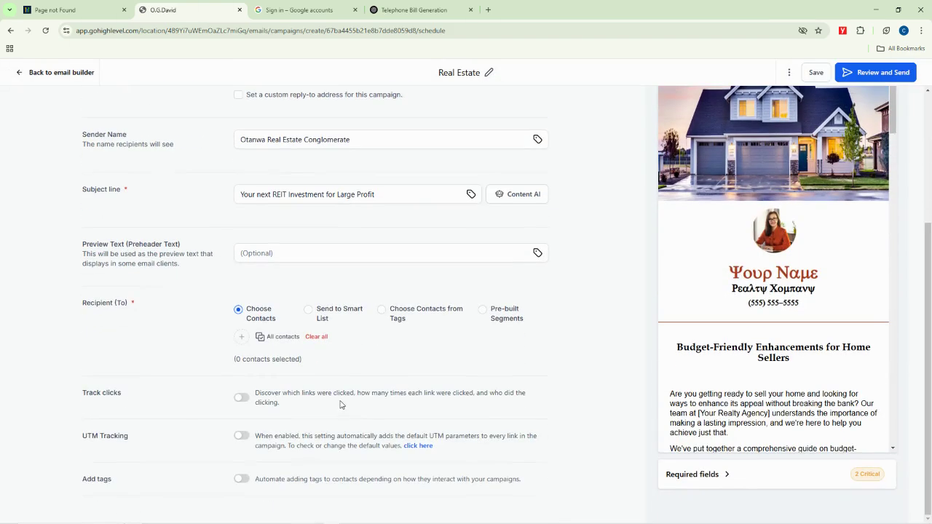
pyautogui.scroll(3, 480, 287)
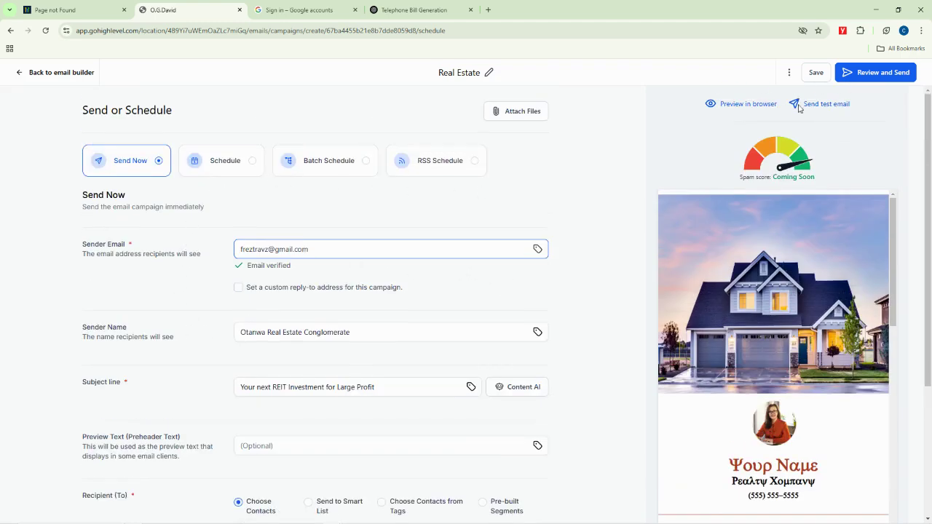
pyautogui.click(869, 75)
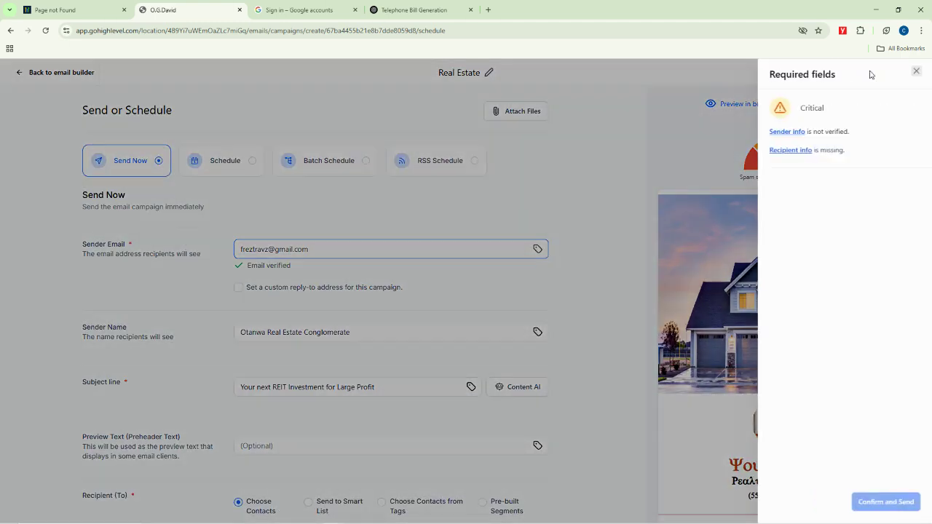
pyautogui.click(794, 133)
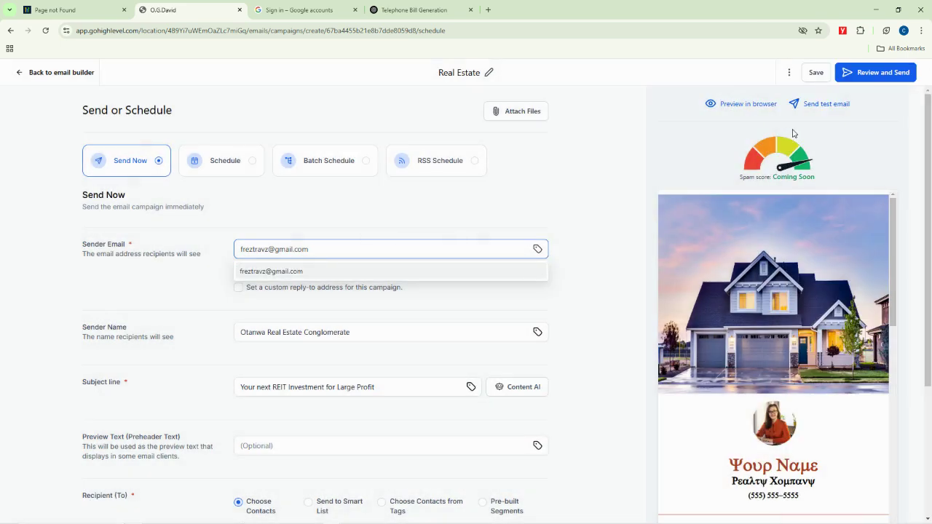
pyautogui.click(885, 77)
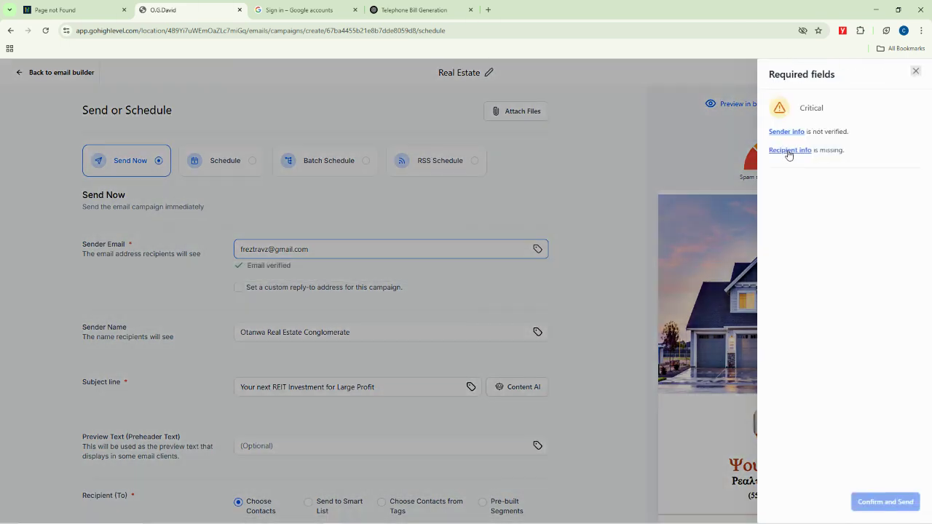
# - Set the recipient to one selected contact and send the Real Estate campaign
pyautogui.click(789, 150)
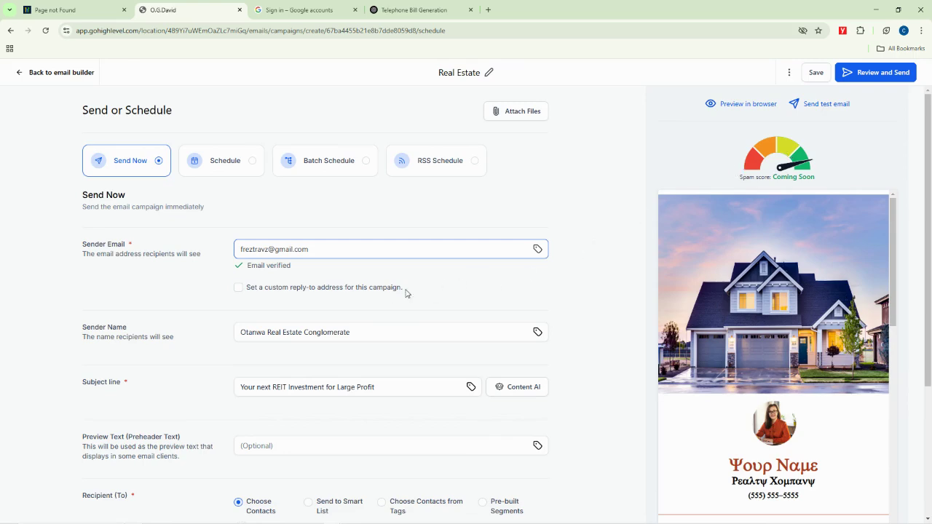
pyautogui.scroll(-2, 309, 379)
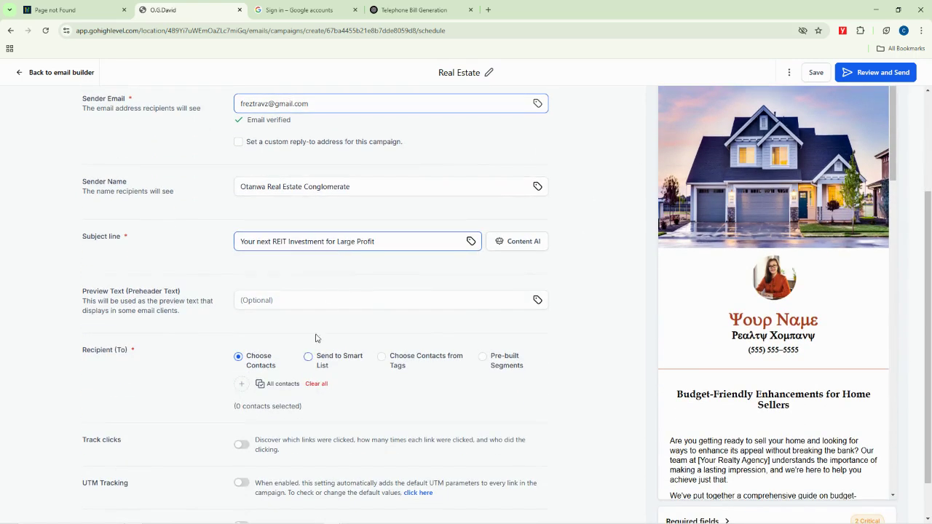
pyautogui.scroll(-1, 222, 326)
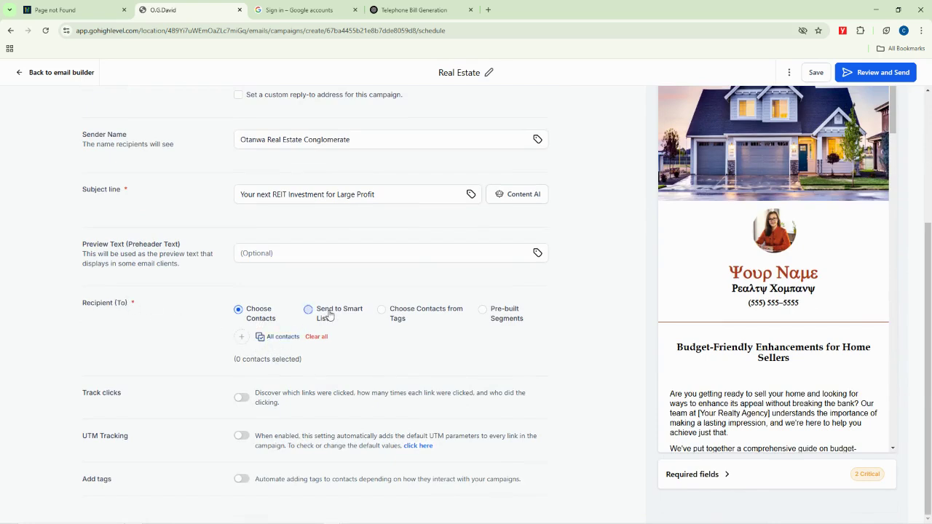
pyautogui.click(278, 339)
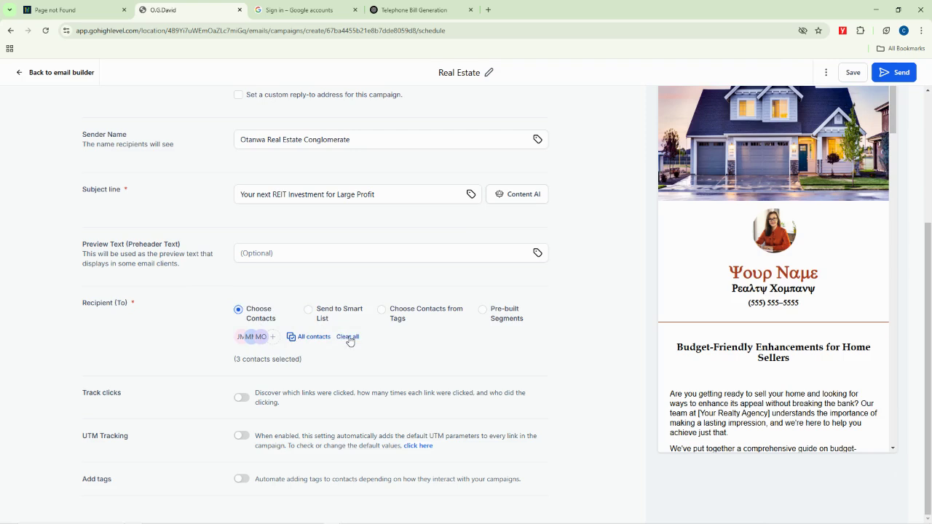
pyautogui.click(346, 340)
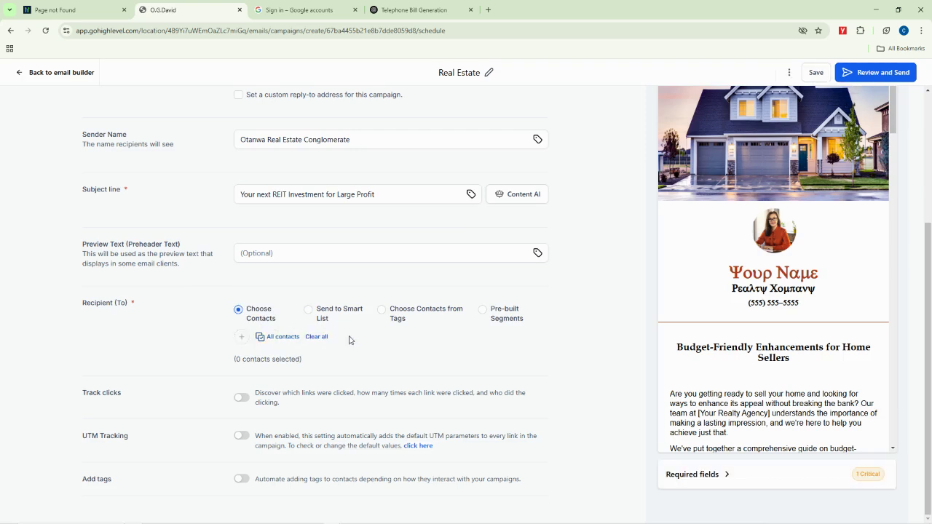
pyautogui.click(242, 337)
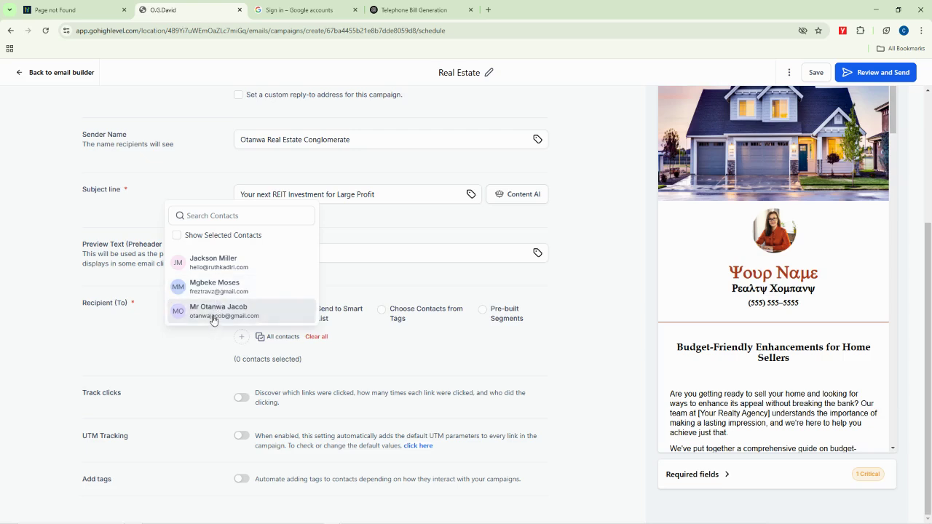
pyautogui.click(211, 268)
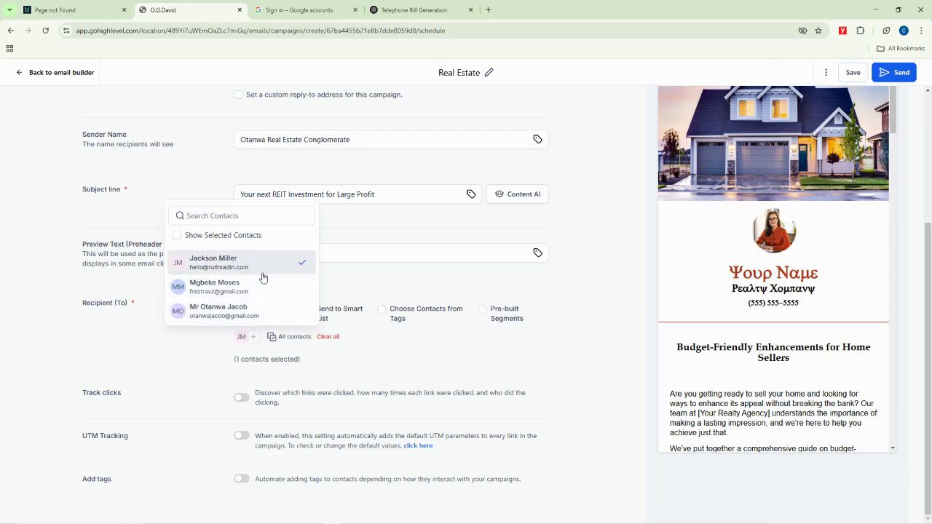
pyautogui.click(596, 310)
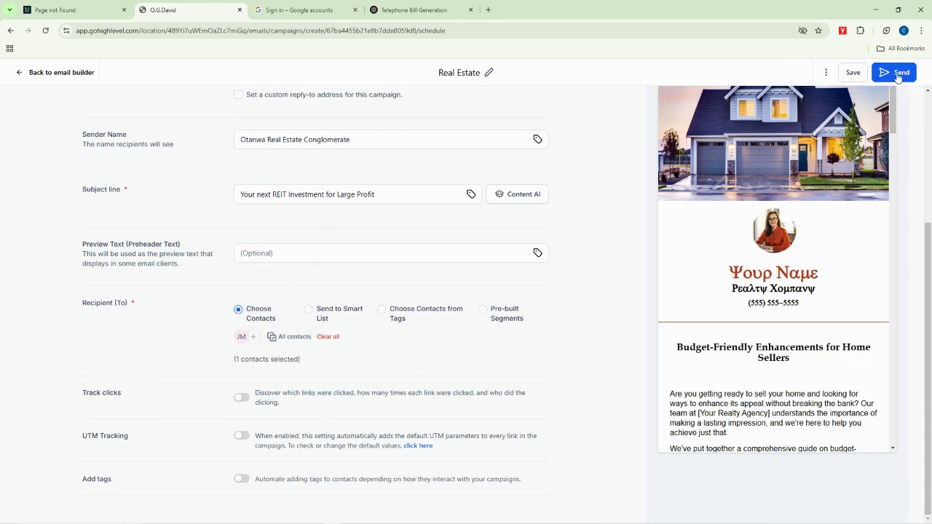
pyautogui.click(889, 74)
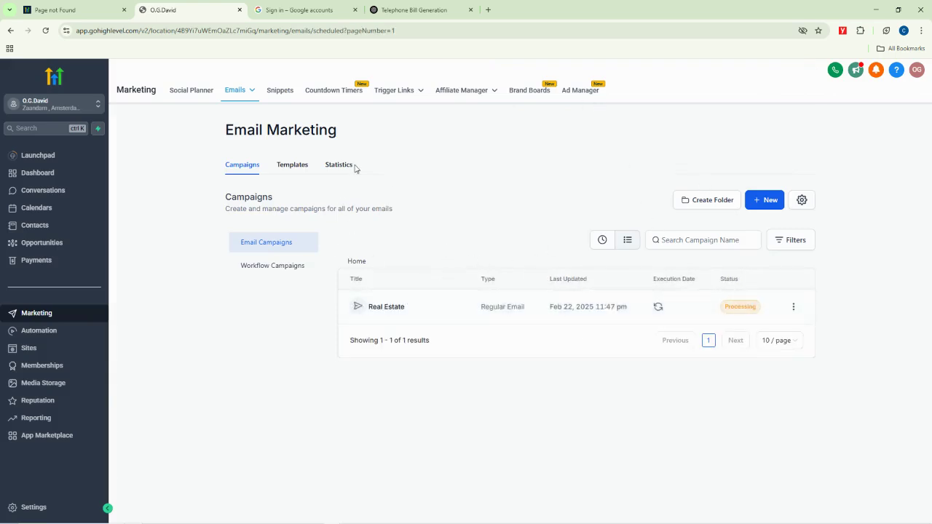
# - Navigate via Marketing's Snippets to the Trigger Links > Links page
pyautogui.click(281, 91)
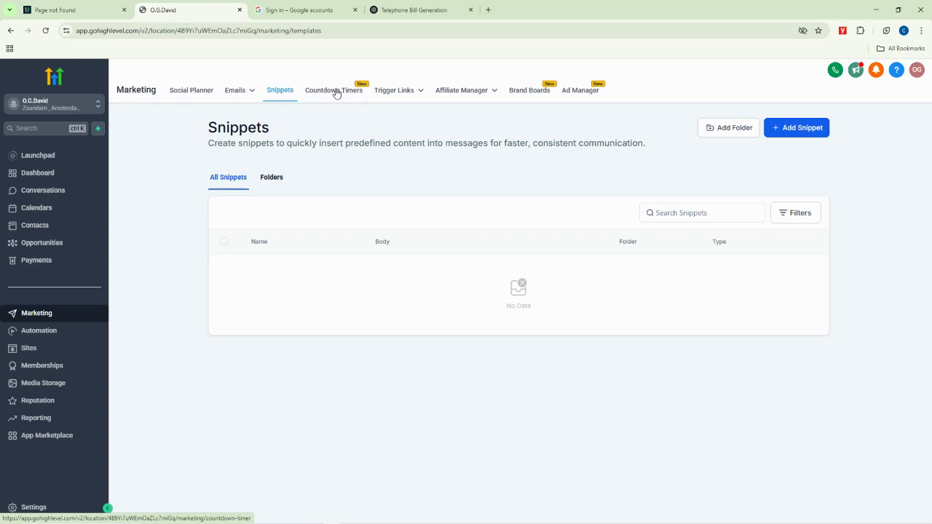
pyautogui.moveTo(393, 92)
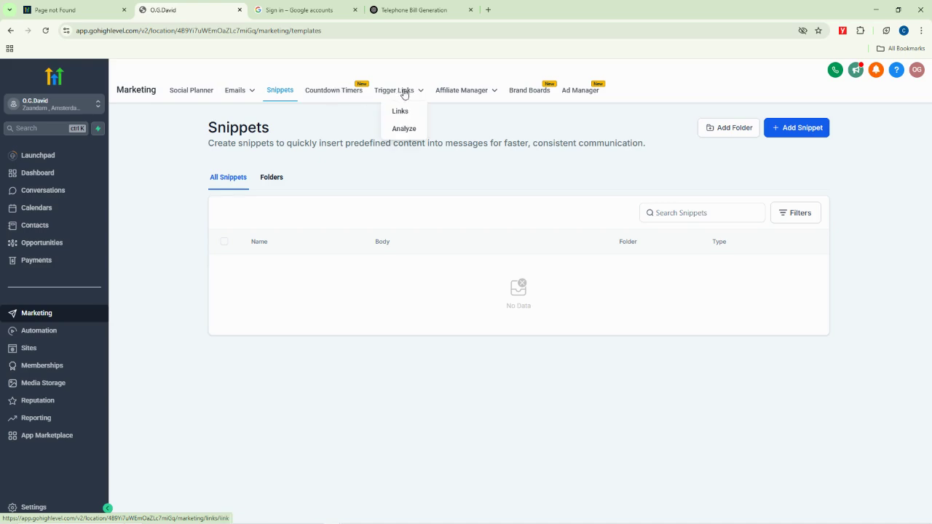
pyautogui.click(401, 111)
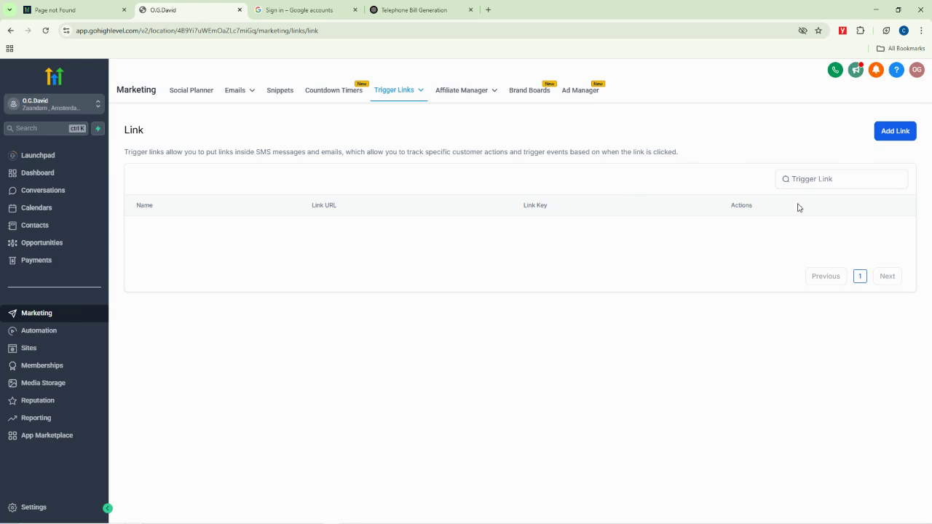
pyautogui.click(902, 137)
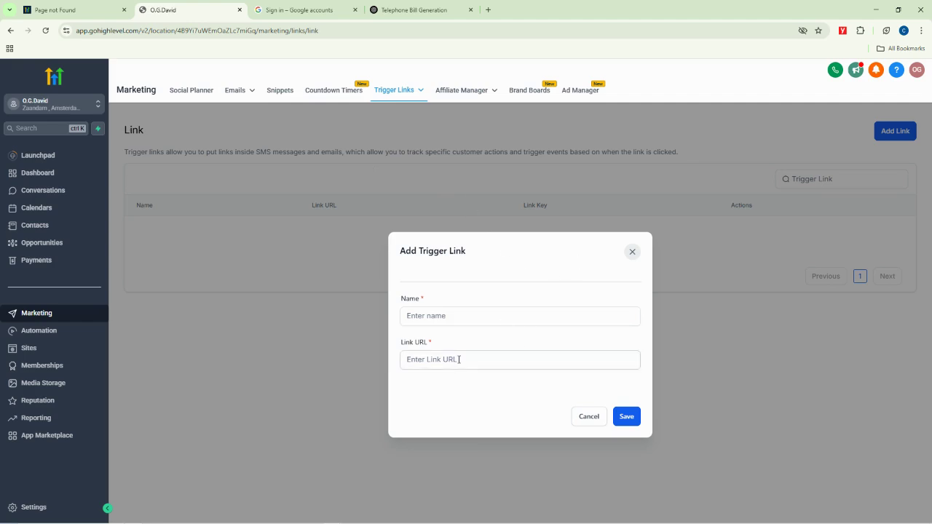
pyautogui.click(438, 315)
pyautogui.click(632, 253)
pyautogui.click(632, 252)
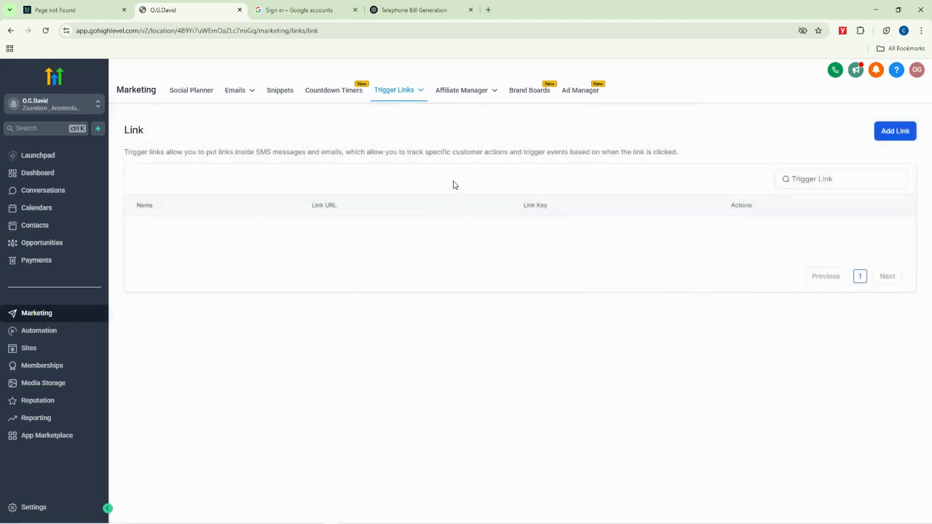
pyautogui.moveTo(489, 91)
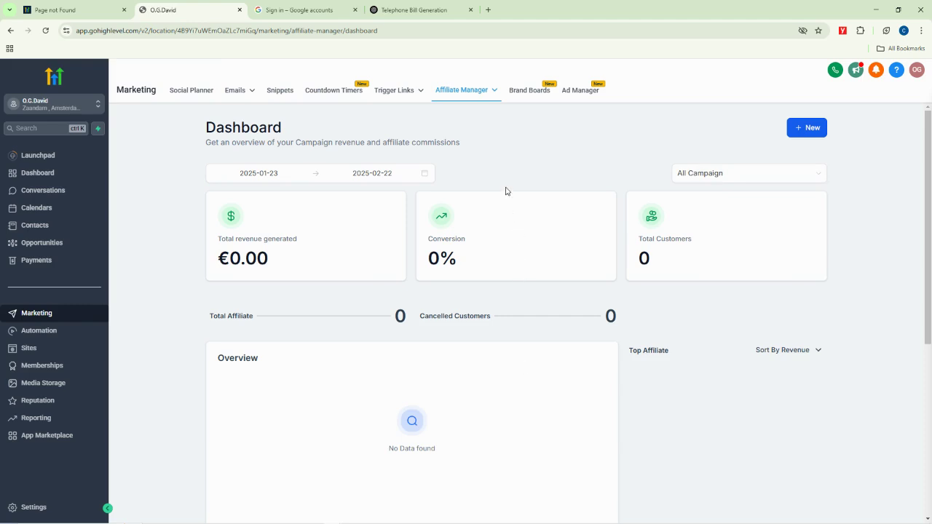
# - Leave the affiliate dashboard and go to the Funnels page under Sites
pyautogui.moveTo(485, 96)
pyautogui.click(30, 354)
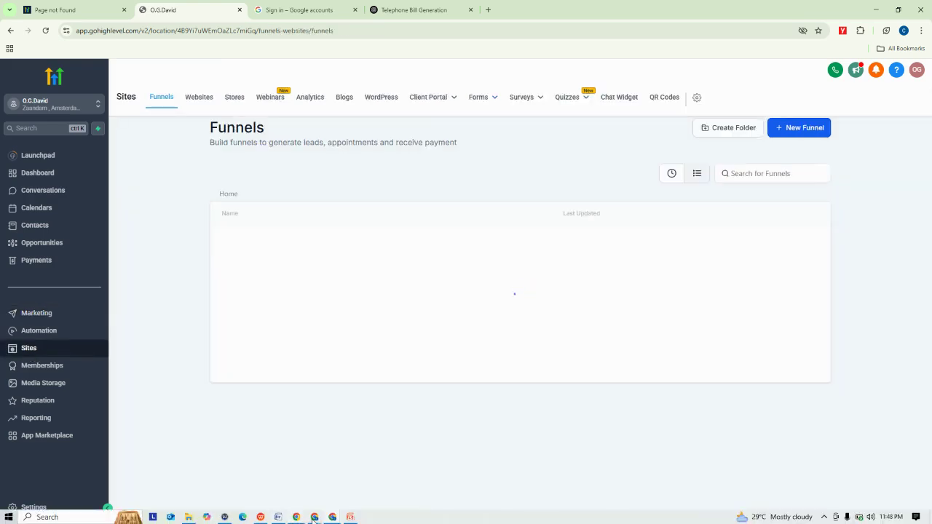
pyautogui.moveTo(314, 518)
pyautogui.click(267, 476)
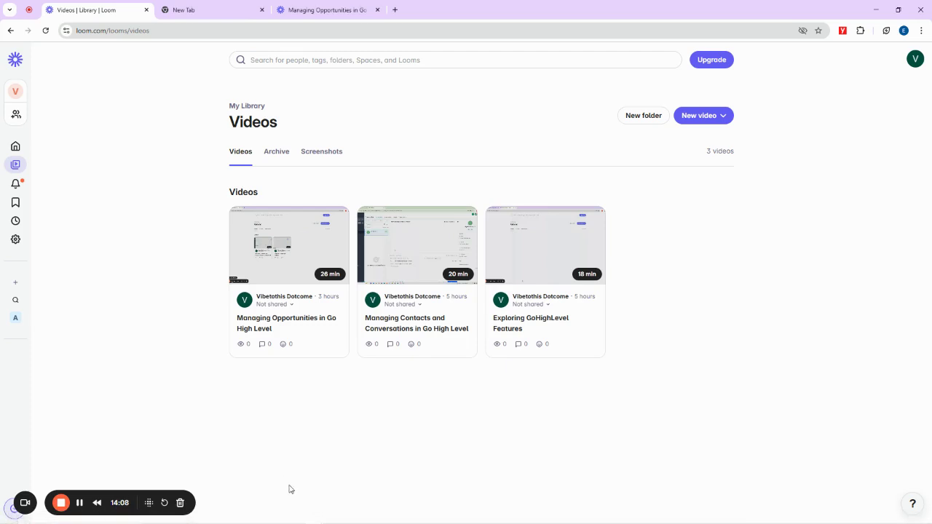
pyautogui.moveTo(333, 518)
pyautogui.click(294, 481)
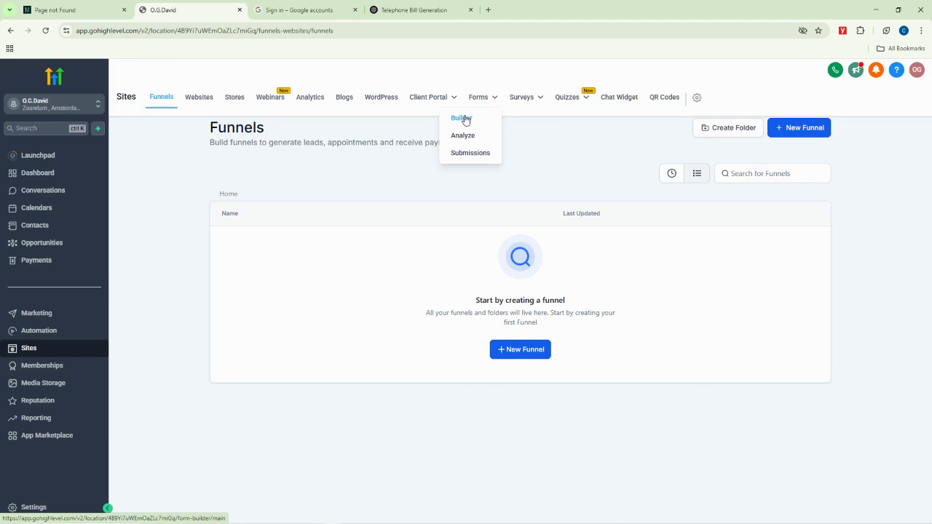
# - From Forms > Builder, create a new blank form, Form 1, and open it in the builder
pyautogui.click(464, 120)
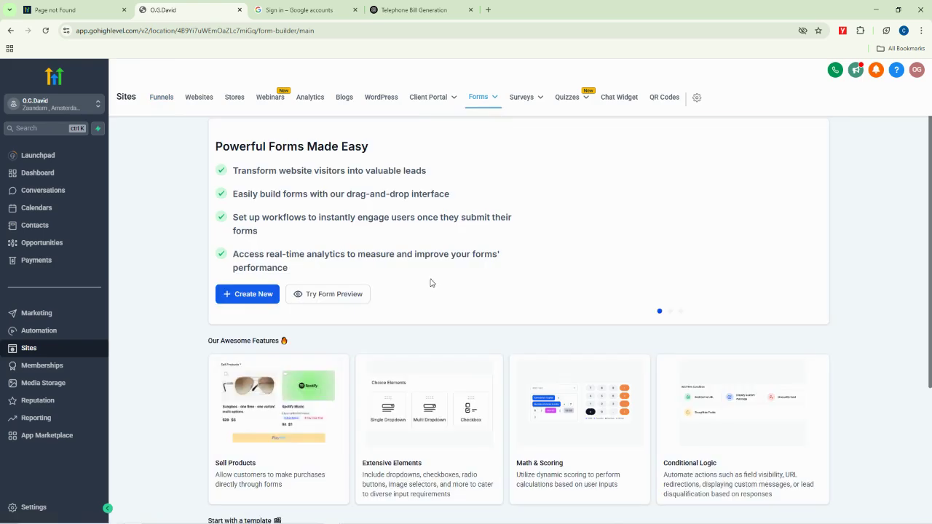
pyautogui.click(255, 295)
pyautogui.scroll(-1, 347, 306)
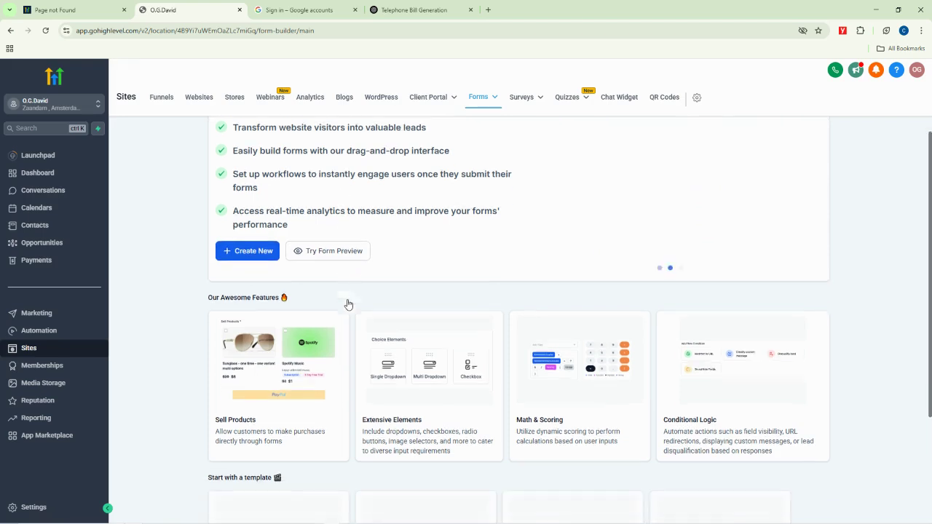
pyautogui.scroll(1, 347, 304)
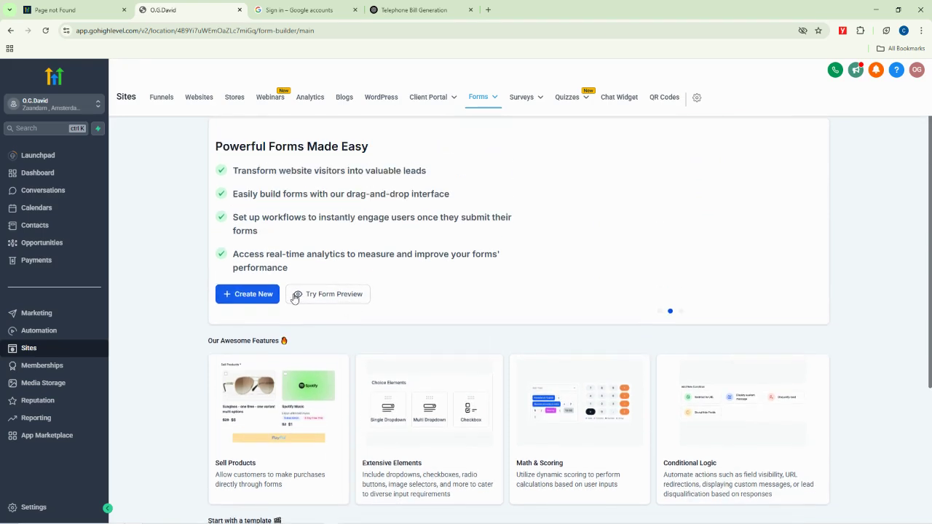
pyautogui.click(246, 296)
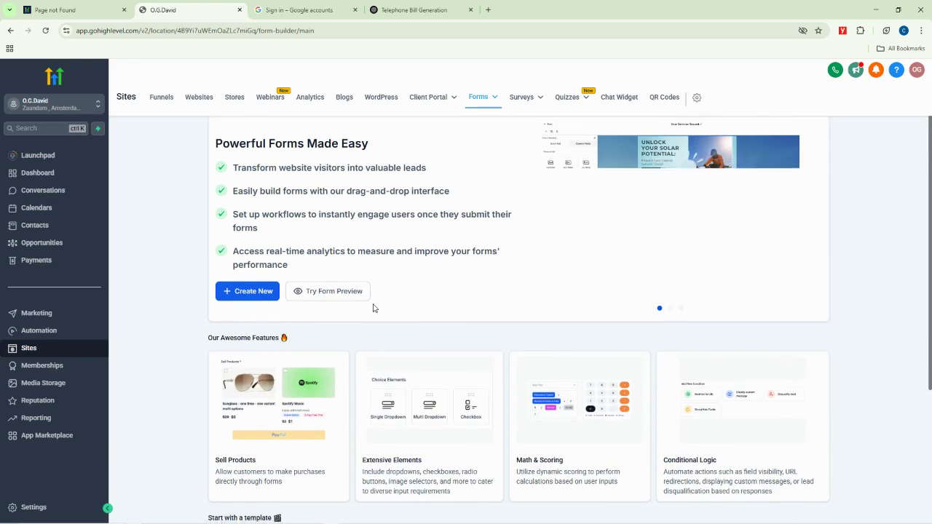
pyautogui.scroll(-3, 373, 308)
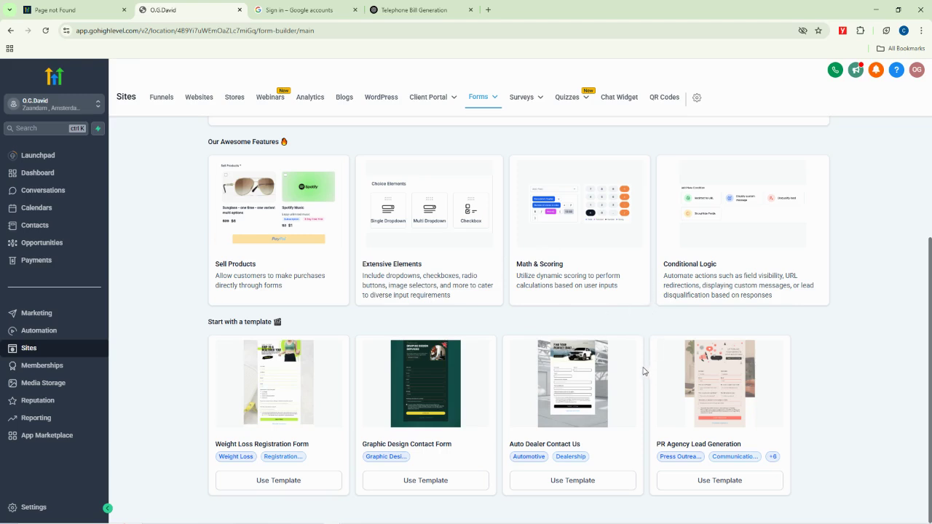
pyautogui.click(627, 344)
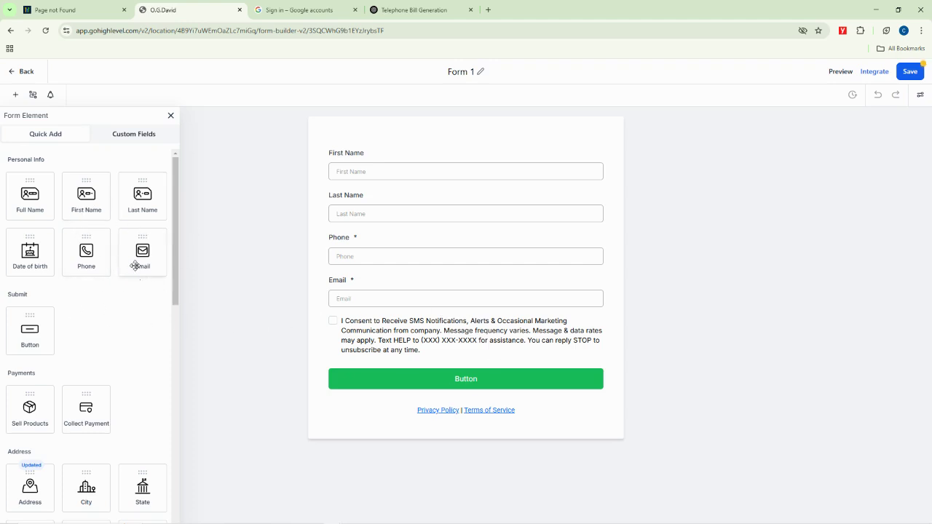
# - Open the First Name field's Text settings panel in Form 1
pyautogui.click(430, 155)
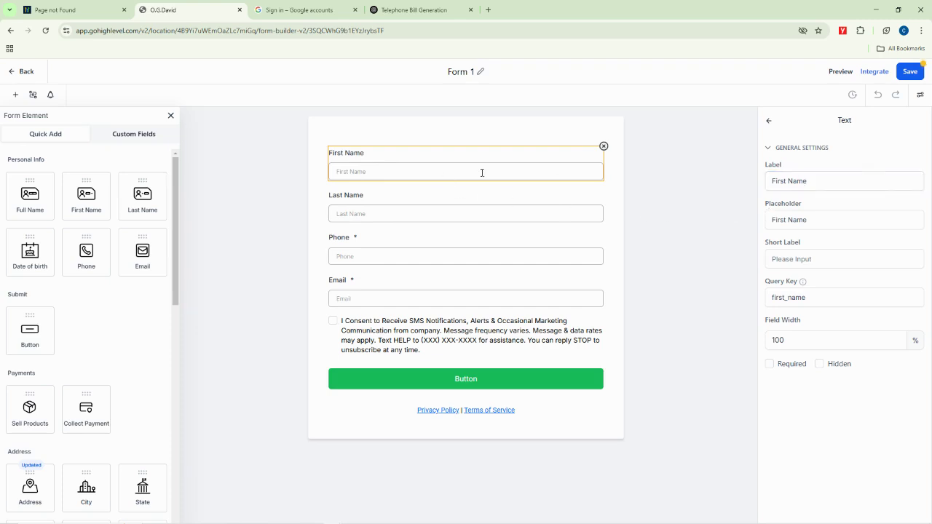
# - Relabel First Name as 'Your Real Name' and set the Last Name placeholder to 'Family Name'
pyautogui.moveTo(819, 181); pyautogui.dragTo(757, 184)
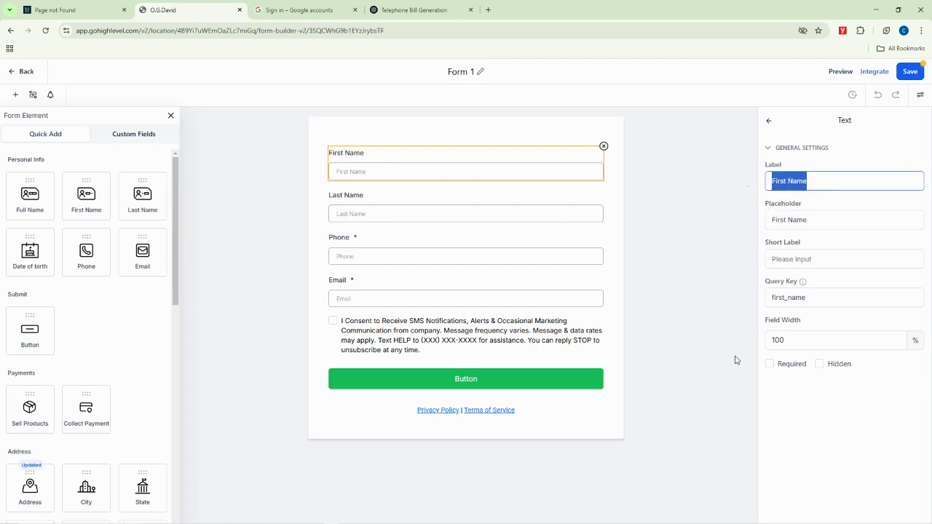
pyautogui.write('Your ')
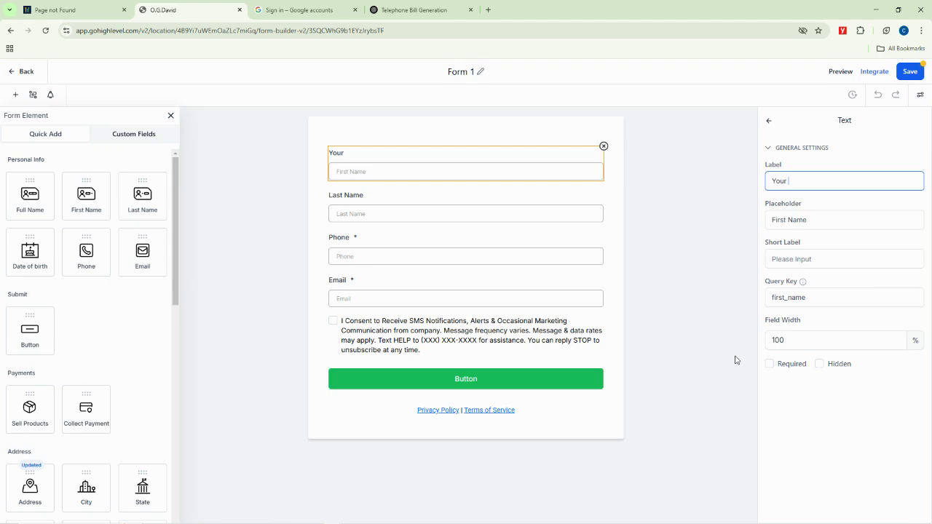
pyautogui.write('Real Name')
pyautogui.click(361, 196)
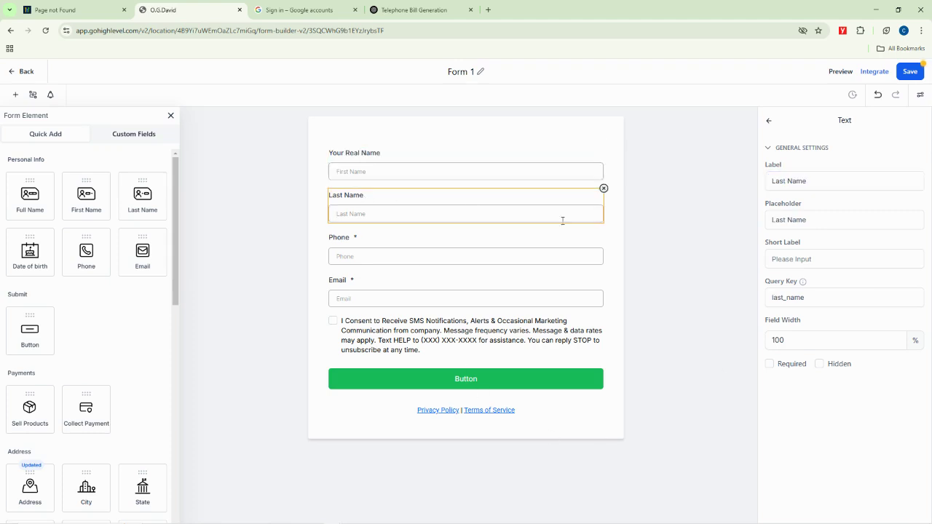
pyautogui.moveTo(812, 222); pyautogui.dragTo(797, 222)
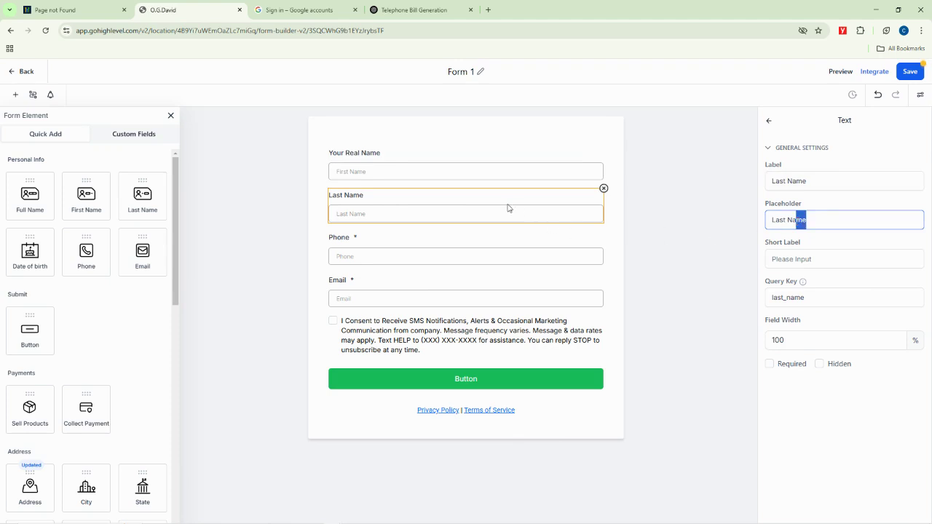
pyautogui.click(485, 172)
pyautogui.click(812, 219)
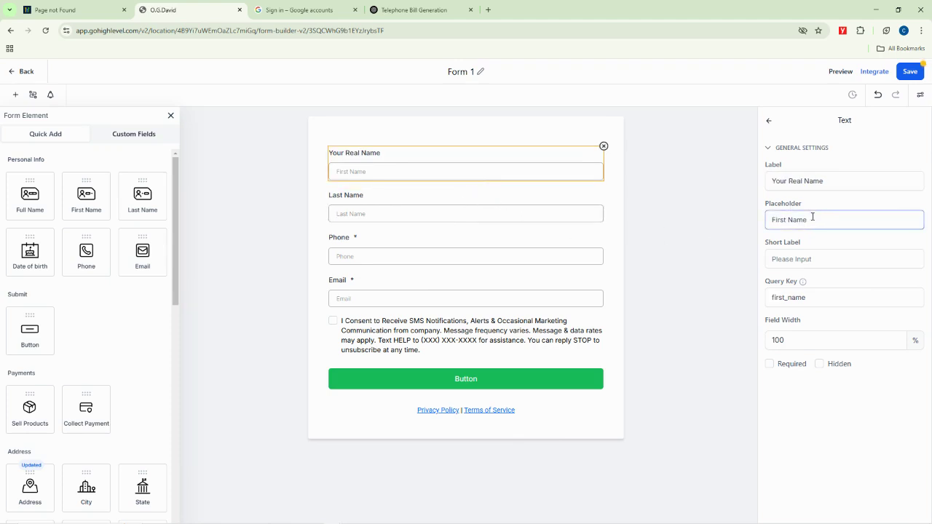
pyautogui.moveTo(815, 222); pyautogui.dragTo(717, 239)
pyautogui.click(383, 206)
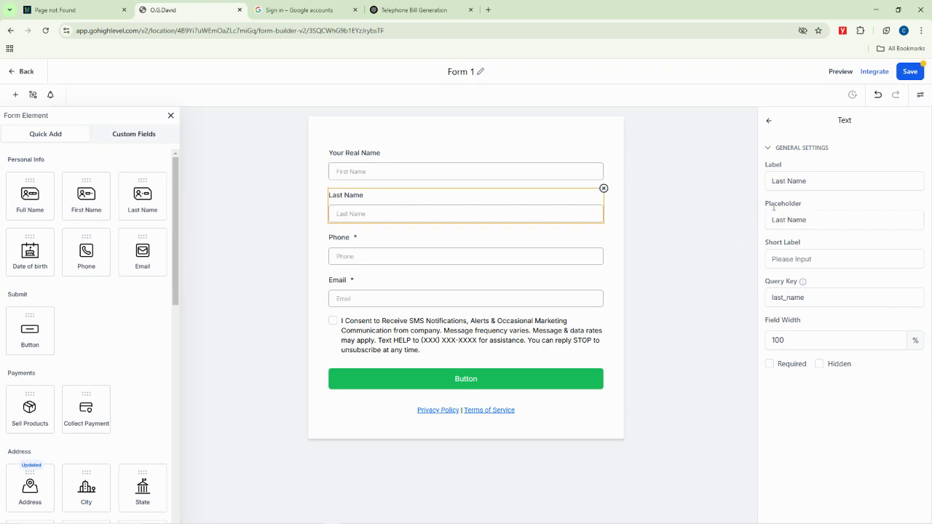
pyautogui.click(812, 221)
pyautogui.moveTo(812, 220); pyautogui.dragTo(742, 226)
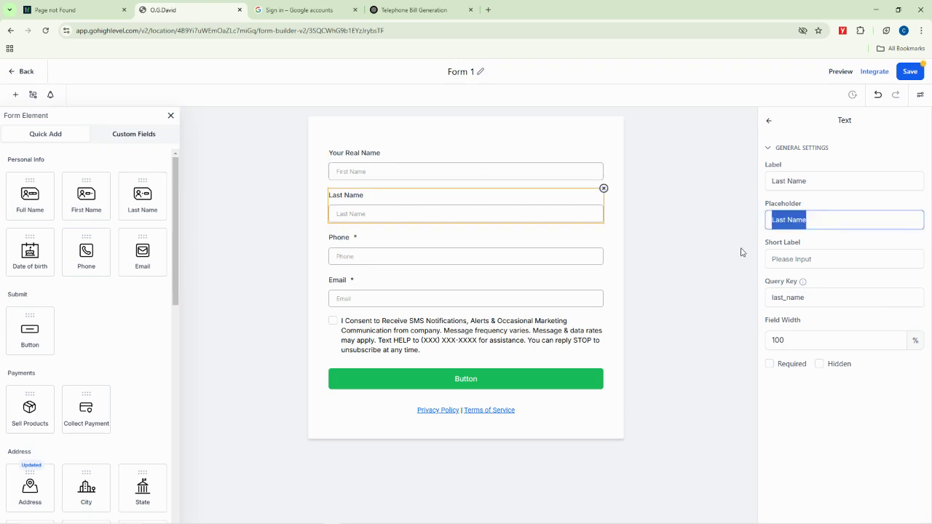
pyautogui.write('Family Name')
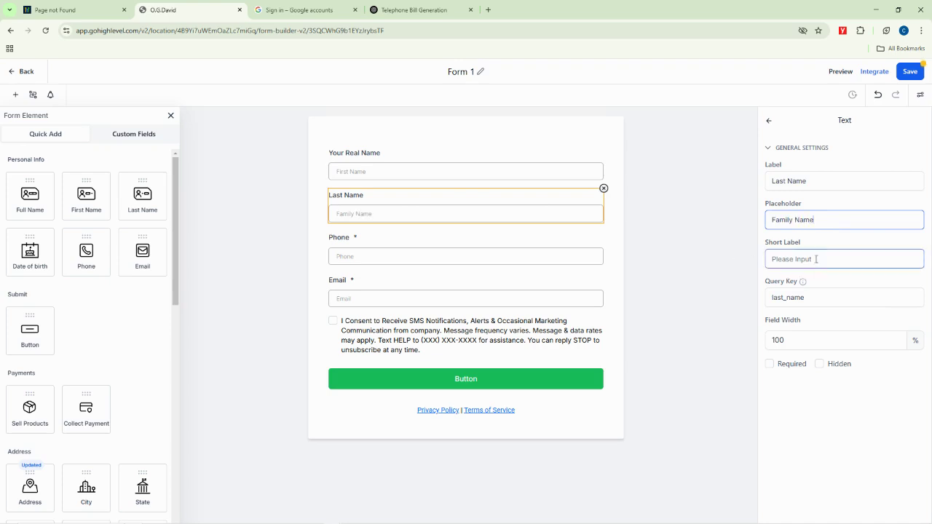
# - Change the Phone field's query key to 'G'
pyautogui.click(352, 257)
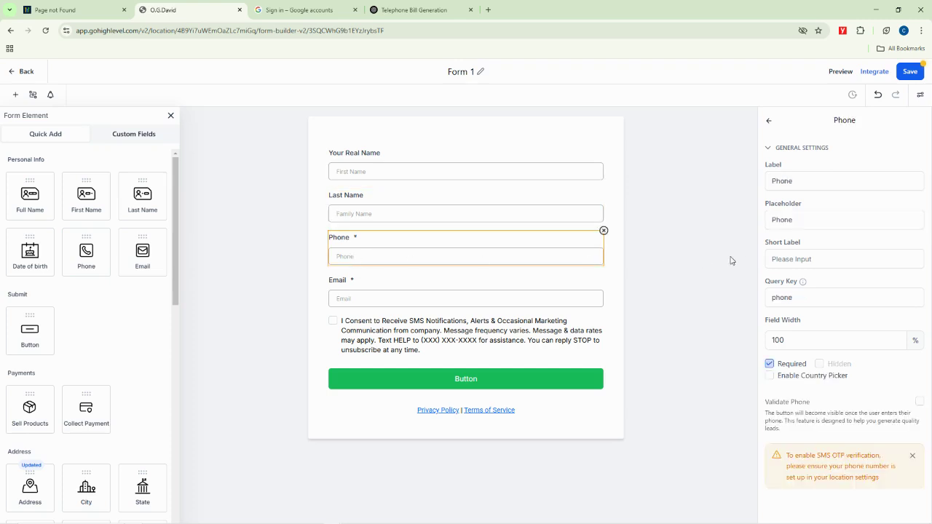
pyautogui.click(815, 297)
pyautogui.moveTo(815, 297); pyautogui.dragTo(759, 304)
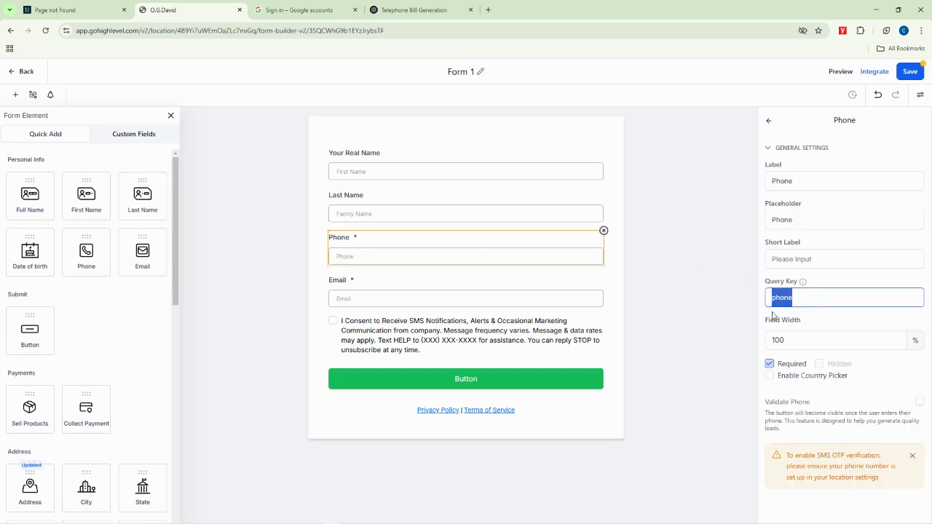
pyautogui.write('GSM Only')
pyautogui.click(645, 240)
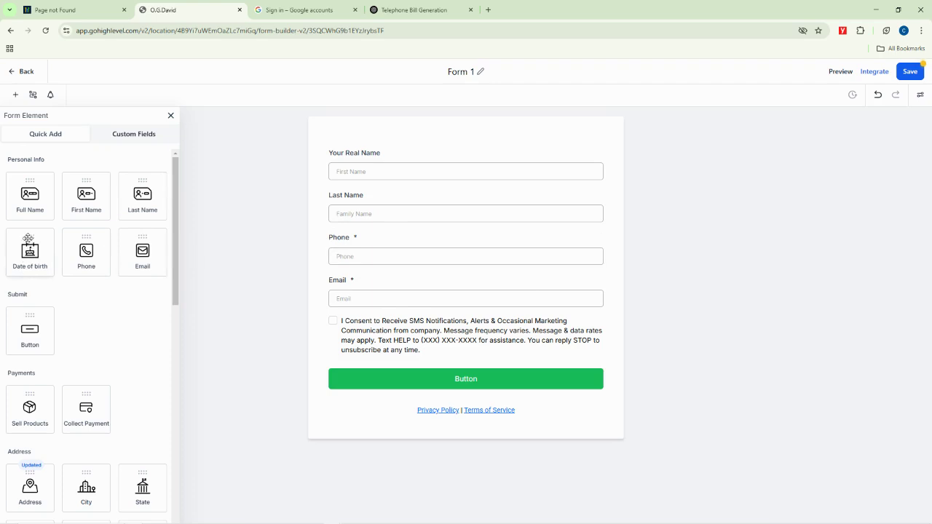
# - Add a Date of birth field and an Address block after Phone
pyautogui.moveTo(28, 238); pyautogui.dragTo(379, 289)
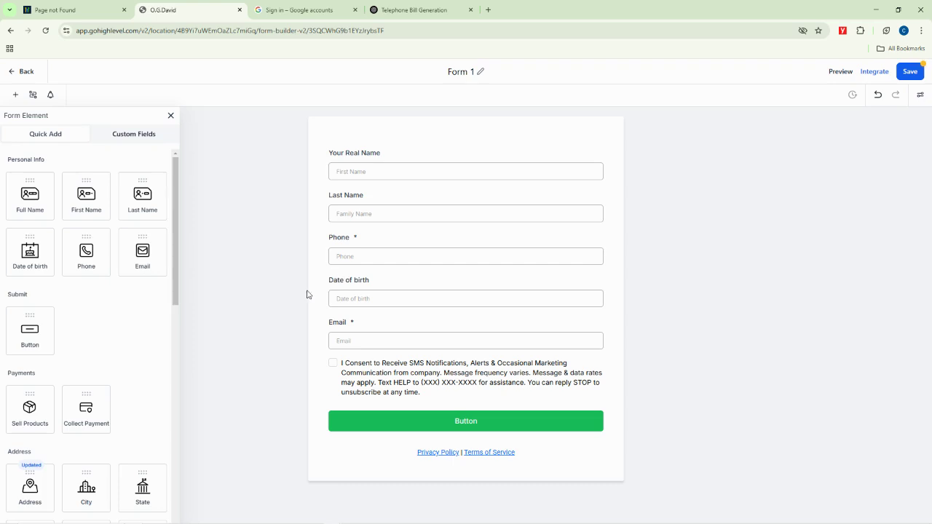
pyautogui.scroll(-3, 37, 326)
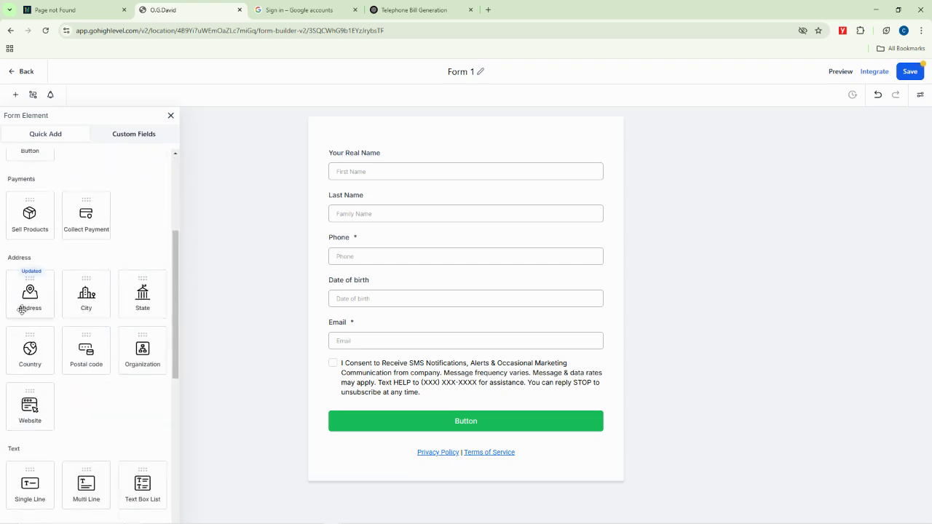
pyautogui.moveTo(29, 294); pyautogui.dragTo(394, 342)
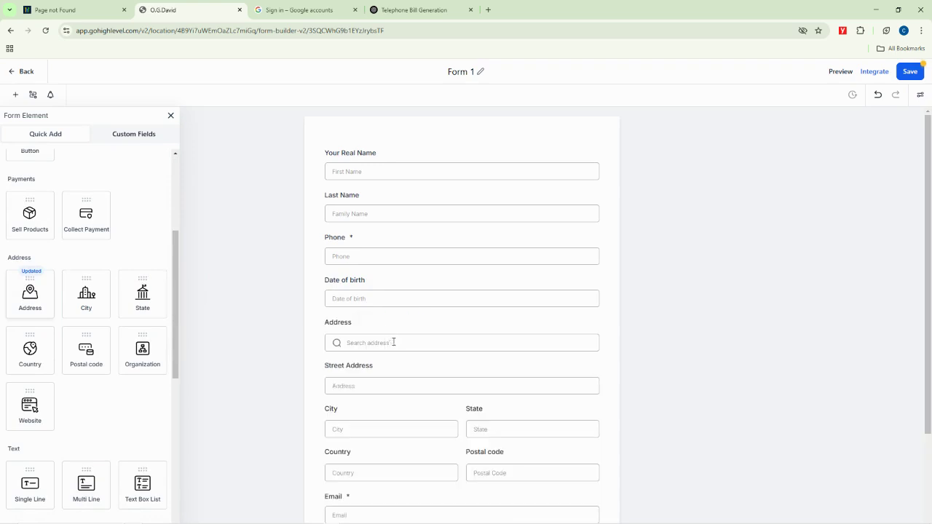
# - Place a File Upload field between the Postal code row and Email
pyautogui.scroll(-2, 288, 320)
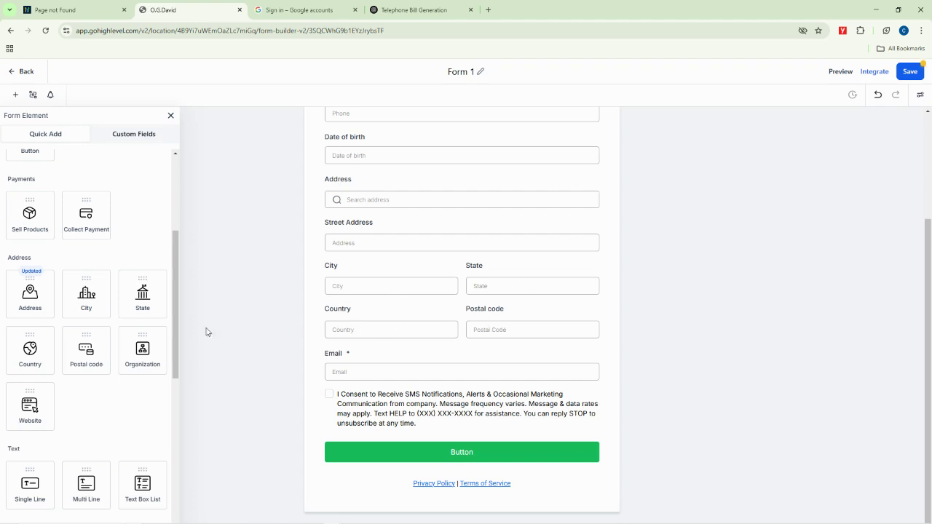
pyautogui.scroll(-5, 73, 362)
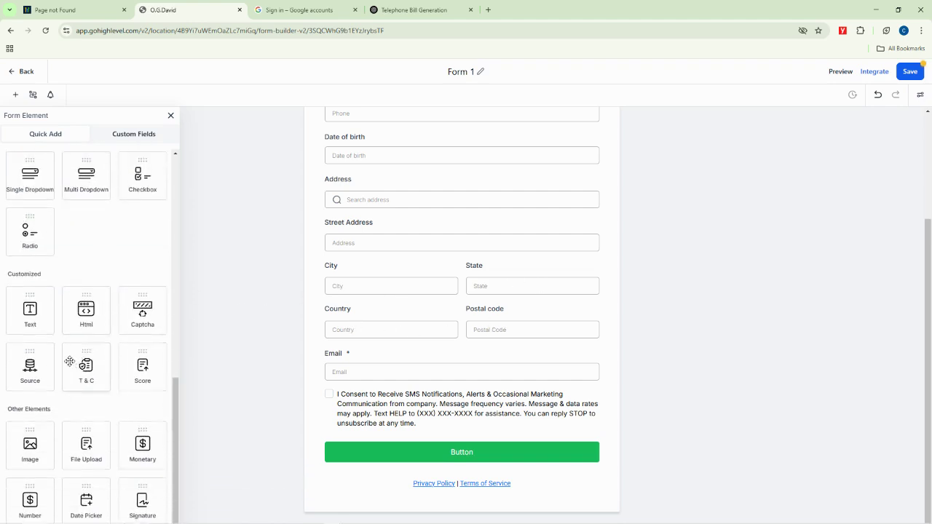
pyautogui.scroll(4, 69, 361)
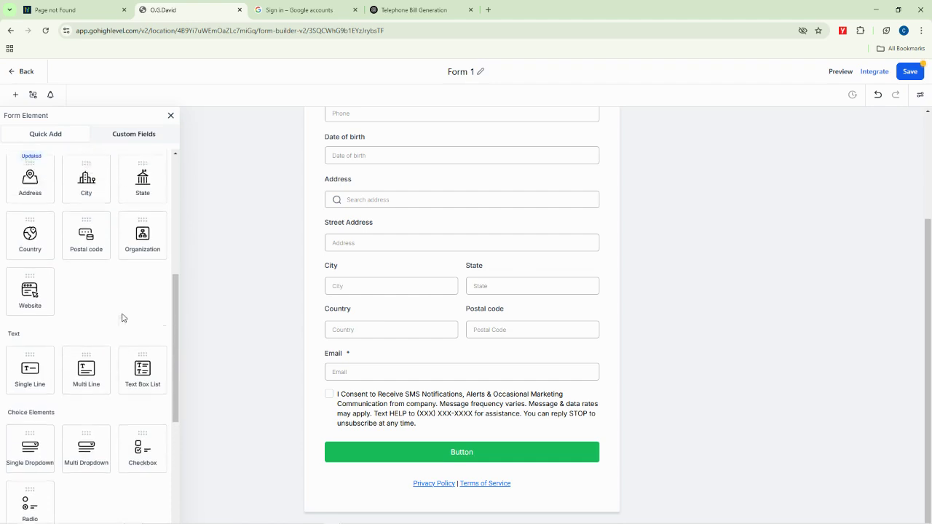
pyautogui.scroll(1, 123, 318)
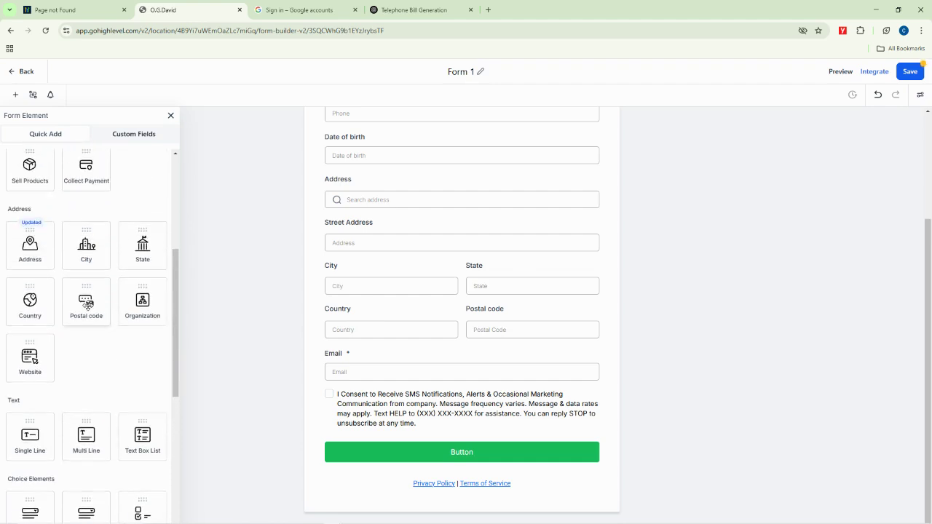
pyautogui.scroll(-5, 87, 328)
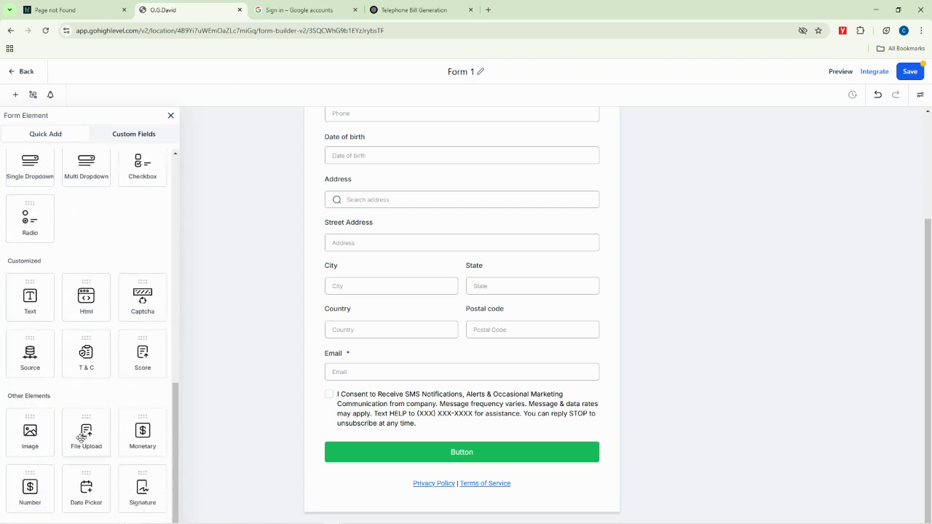
pyautogui.moveTo(82, 431); pyautogui.dragTo(401, 370)
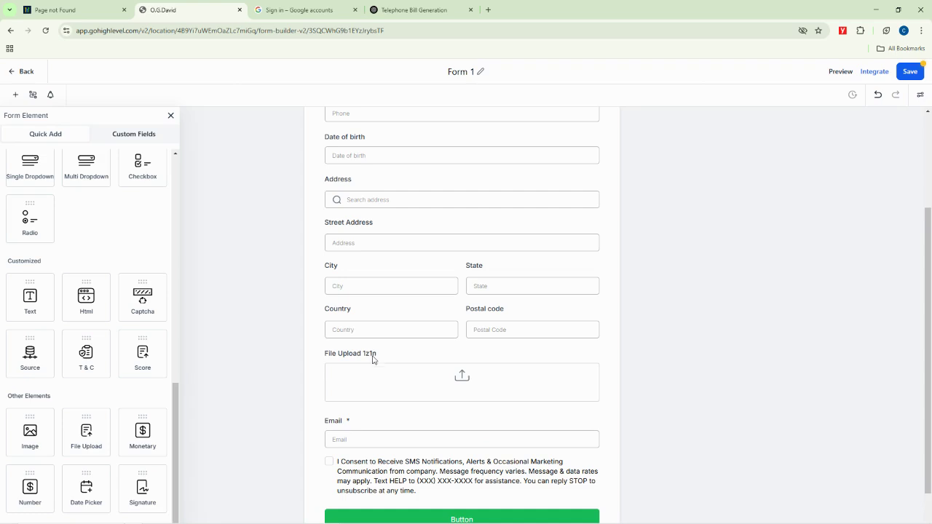
# - Open the File Upload field's settings to review them
pyautogui.click(352, 358)
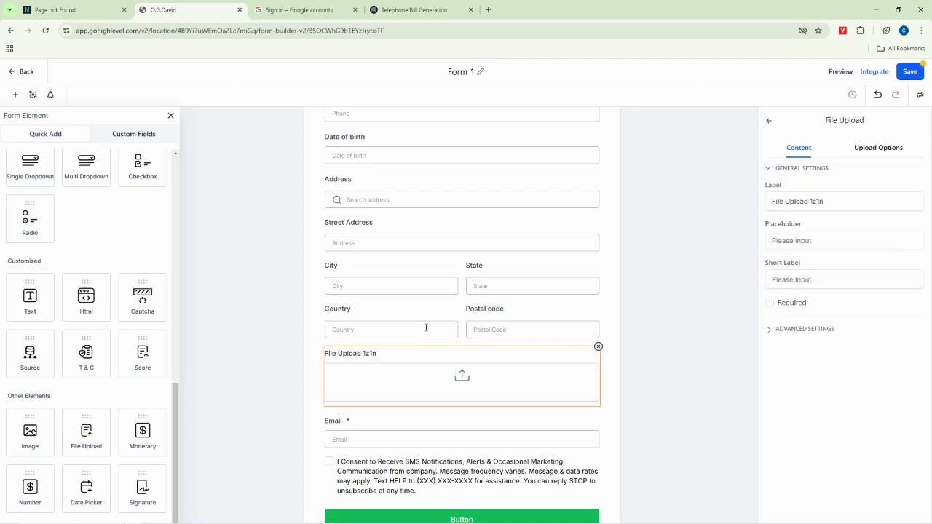
pyautogui.scroll(-1, 566, 257)
pyautogui.scroll(3, 553, 247)
pyautogui.scroll(-3, 618, 192)
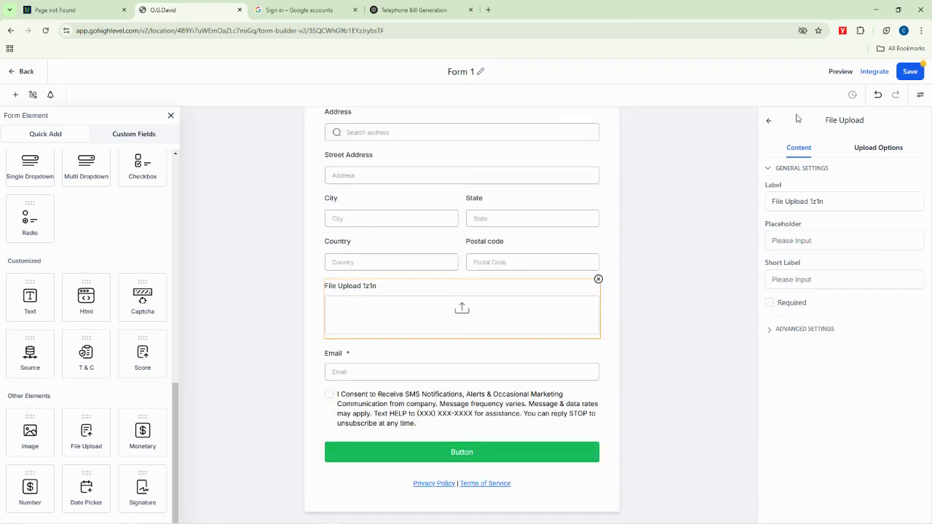
# - Retitle Form 1 as 'Recruitment form' and save the form
pyautogui.click(481, 73)
pyautogui.hotkey('ctrl', 'a')
pyautogui.press('BackSpace')
pyautogui.write('Recruitment form')
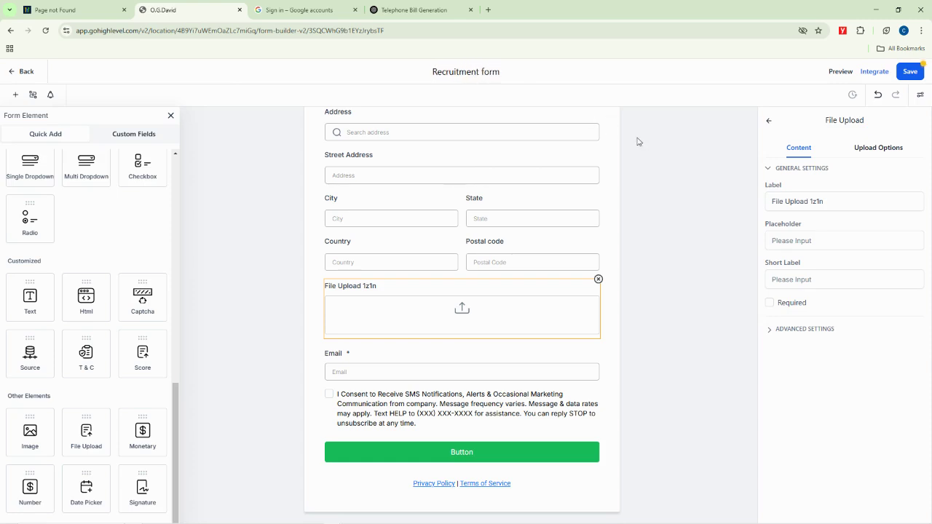
pyautogui.click(690, 191)
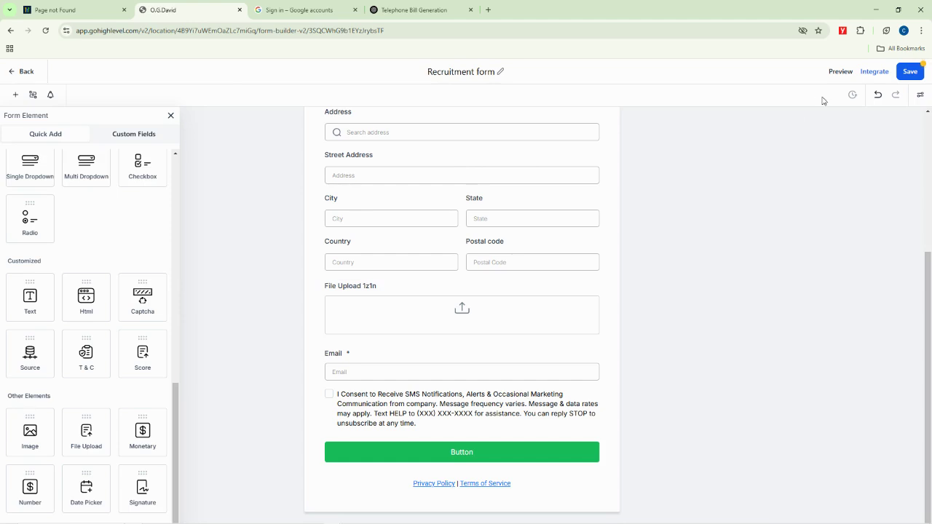
pyautogui.click(910, 74)
# - Return from the form editor to Forms, then open Surveys > Builder
pyautogui.click(11, 72)
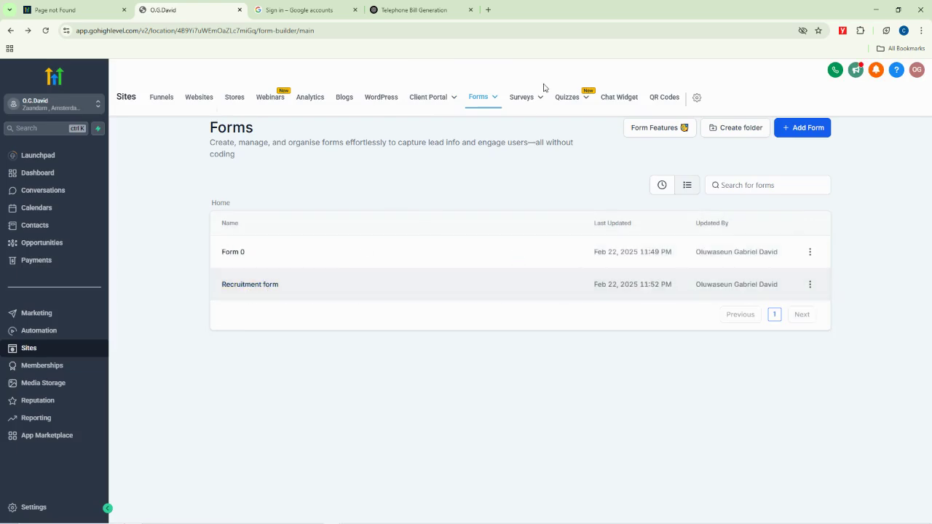
pyautogui.moveTo(522, 100)
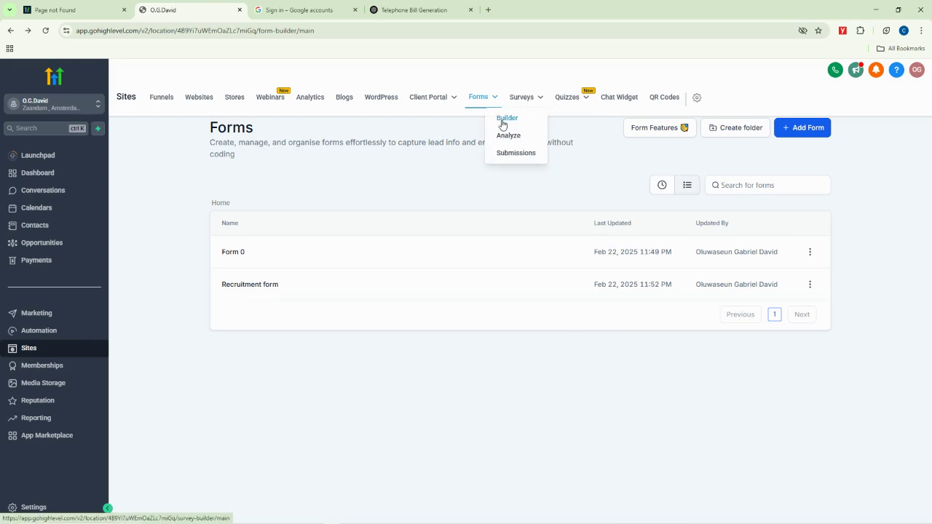
pyautogui.click(502, 122)
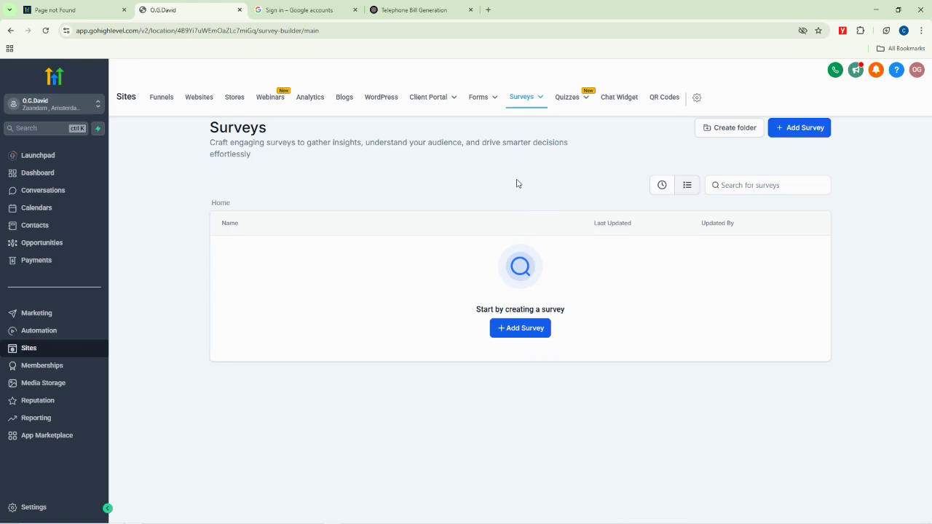
# - Start a new survey and put a First Name field on Slide 1, discarding Full Name
pyautogui.click(516, 332)
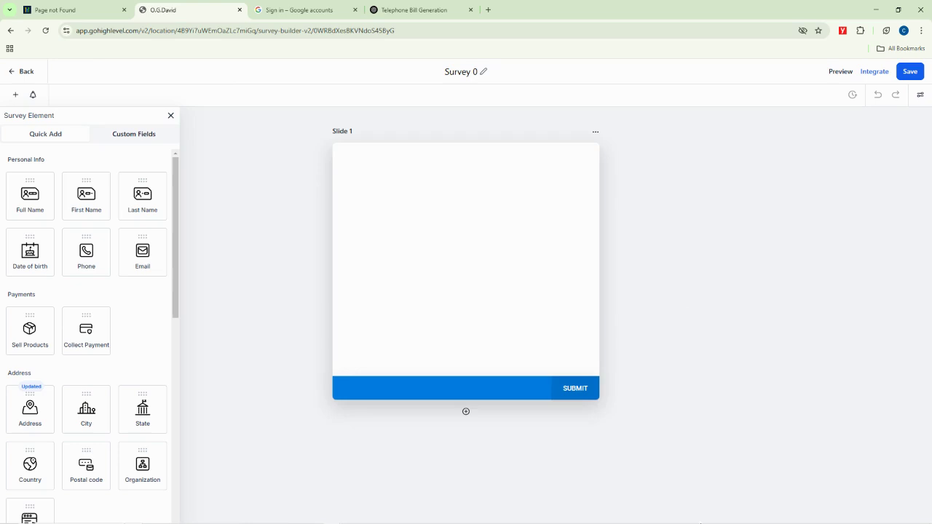
pyautogui.moveTo(701, 523)
pyautogui.moveTo(28, 197); pyautogui.dragTo(370, 184)
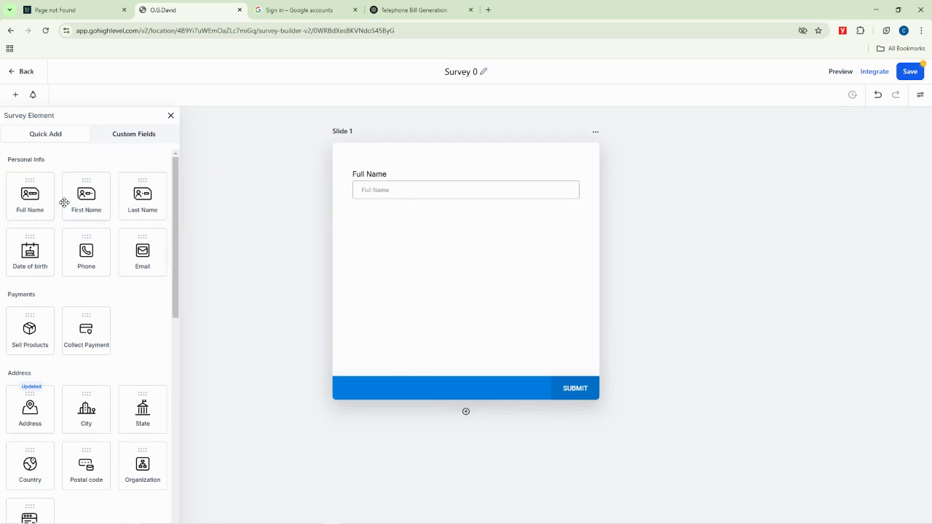
pyautogui.moveTo(86, 200); pyautogui.dragTo(371, 230)
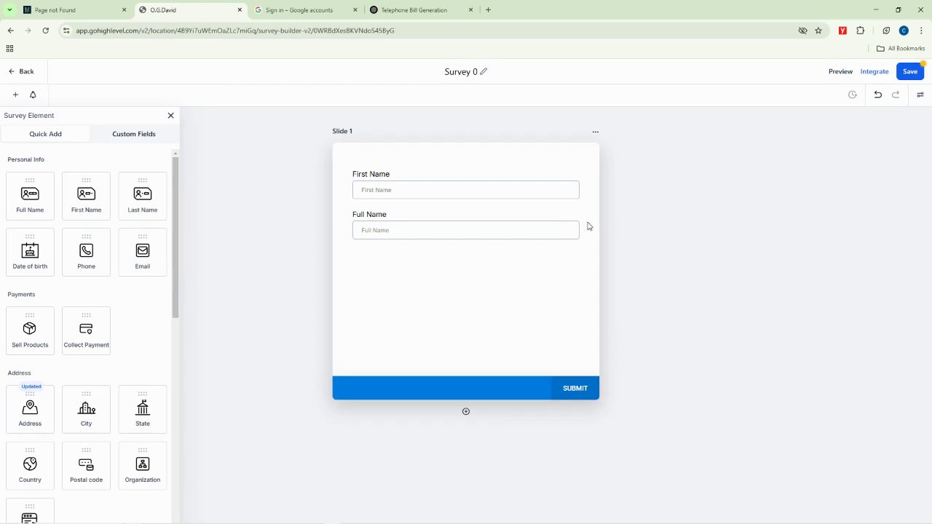
pyautogui.click(406, 215)
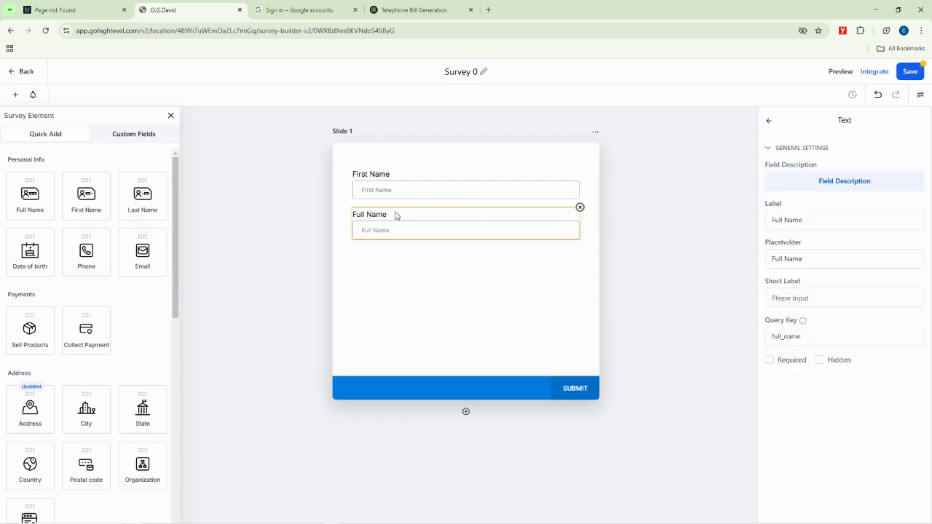
pyautogui.click(580, 209)
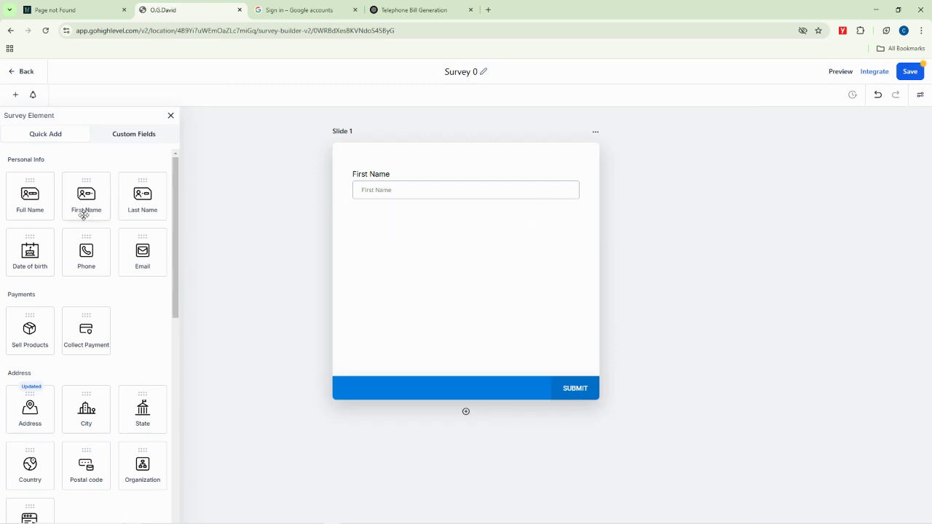
# - Add Last Name, Phone, Email and Date of birth fields to Slide 1
pyautogui.moveTo(140, 202); pyautogui.dragTo(390, 227)
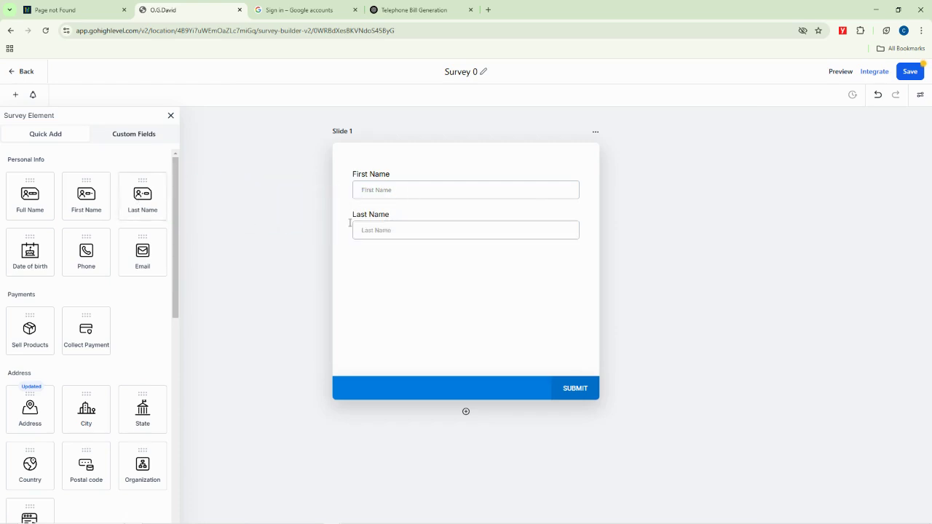
pyautogui.moveTo(87, 260); pyautogui.dragTo(356, 283)
pyautogui.moveTo(135, 255); pyautogui.dragTo(395, 261)
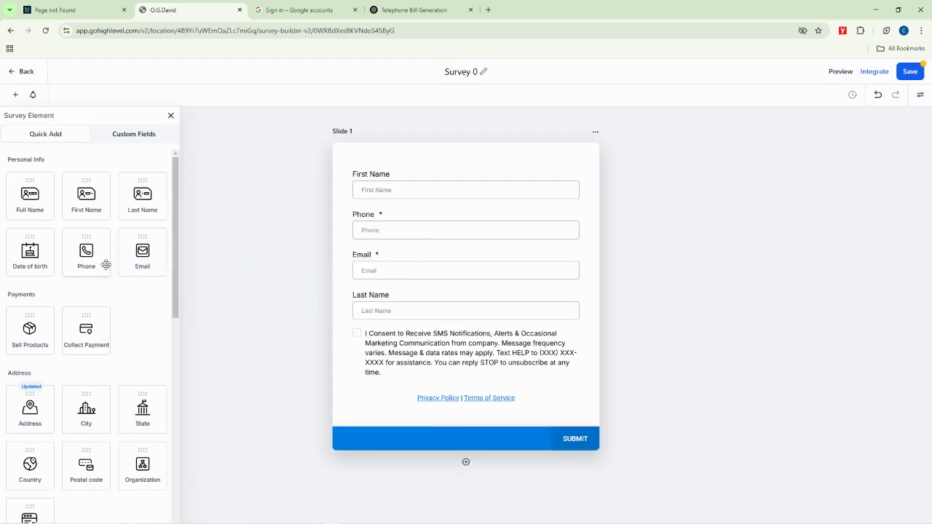
pyautogui.moveTo(30, 257); pyautogui.dragTo(393, 265)
pyautogui.scroll(-1, 535, 440)
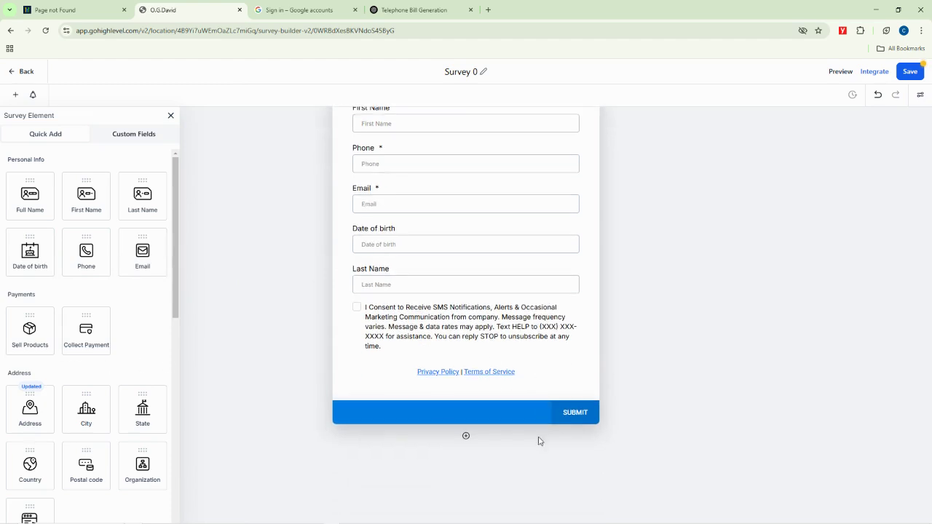
# - Add Slide 2 to the survey
pyautogui.click(465, 437)
pyautogui.scroll(-3, 653, 426)
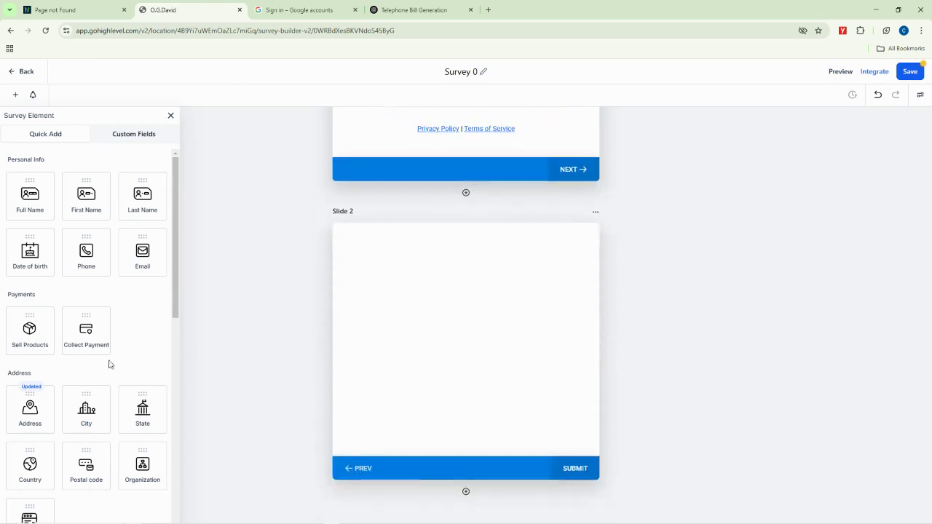
pyautogui.scroll(-1, 90, 350)
pyautogui.scroll(-2, 75, 312)
pyautogui.scroll(1, 58, 266)
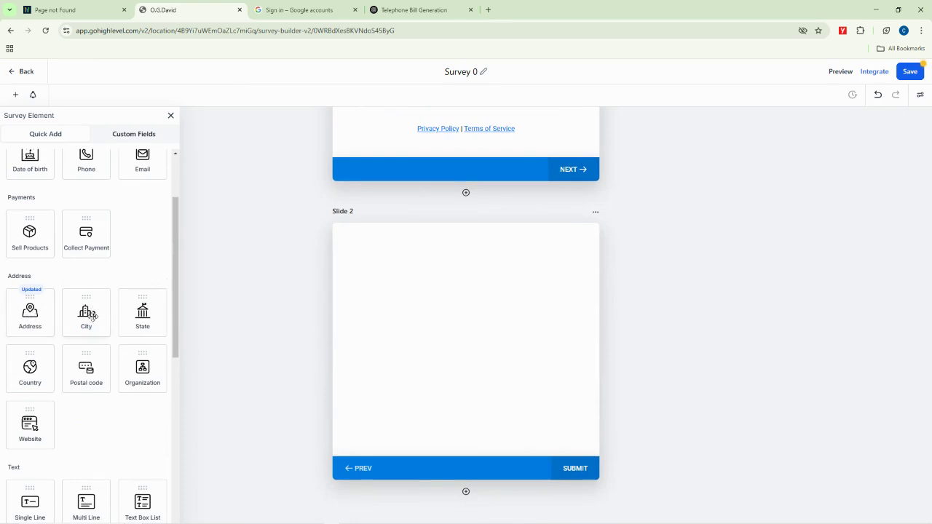
pyautogui.scroll(-1, 88, 324)
pyautogui.scroll(-2, 88, 327)
pyautogui.scroll(-3, 60, 348)
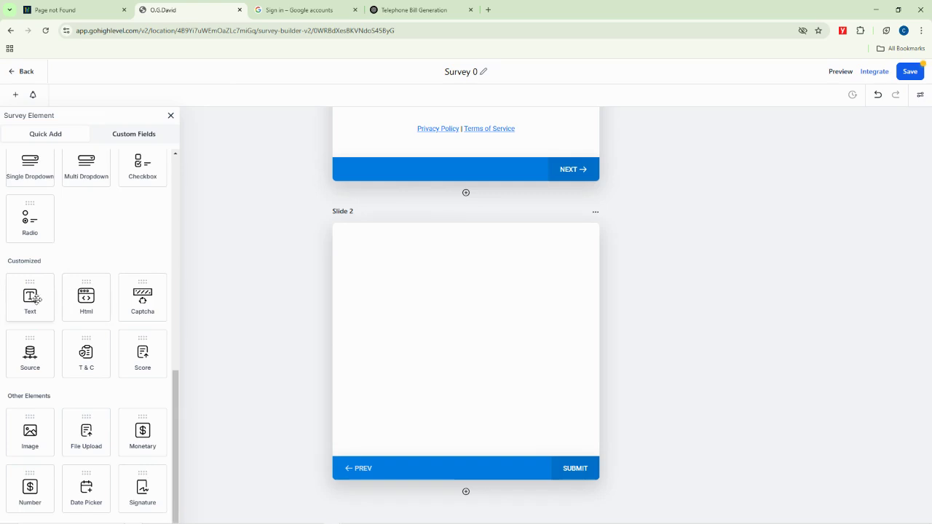
# - Put a Number field above a Signature field on Slide 2, removing a stray Text block
pyautogui.moveTo(32, 299); pyautogui.dragTo(401, 279)
pyautogui.click(375, 267)
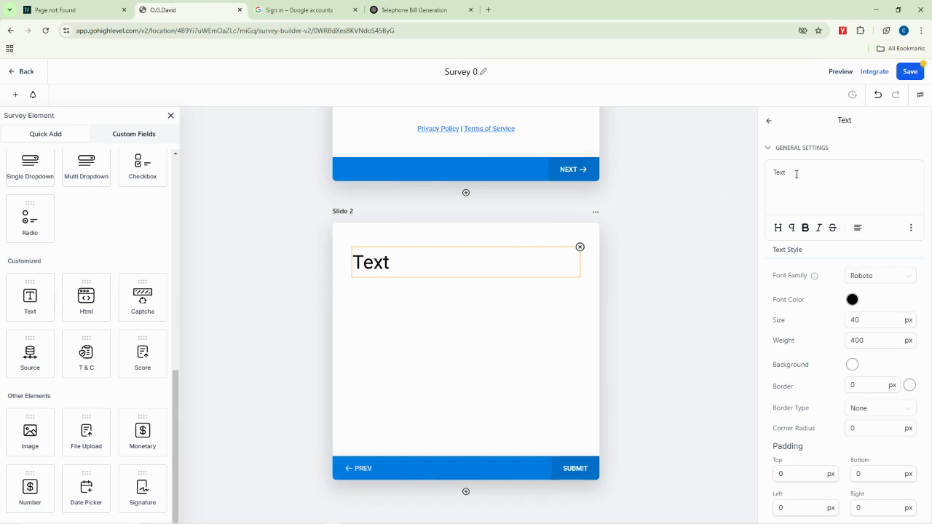
pyautogui.click(580, 247)
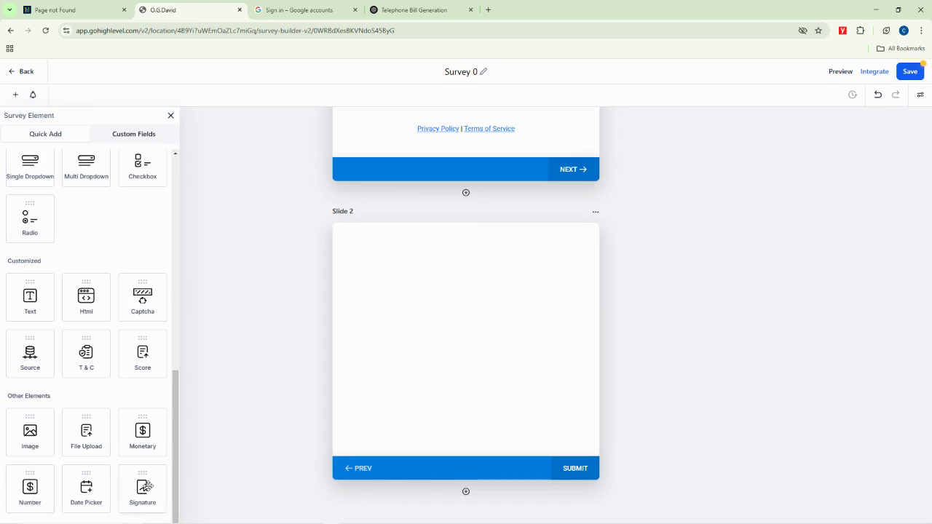
pyautogui.moveTo(148, 486); pyautogui.dragTo(448, 292)
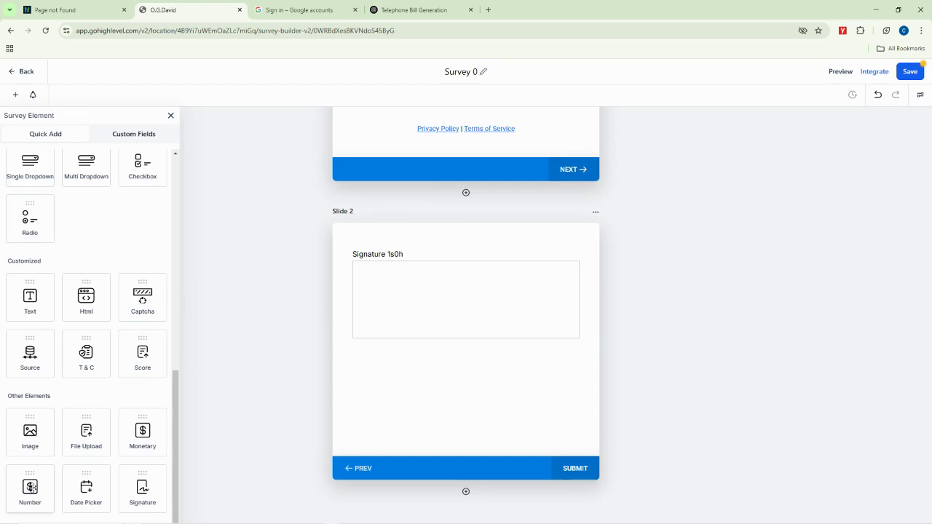
pyautogui.moveTo(28, 488)
pyautogui.mouseDown()
pyautogui.moveTo(104, 488)
pyautogui.moveTo(422, 383)
pyautogui.mouseUp()
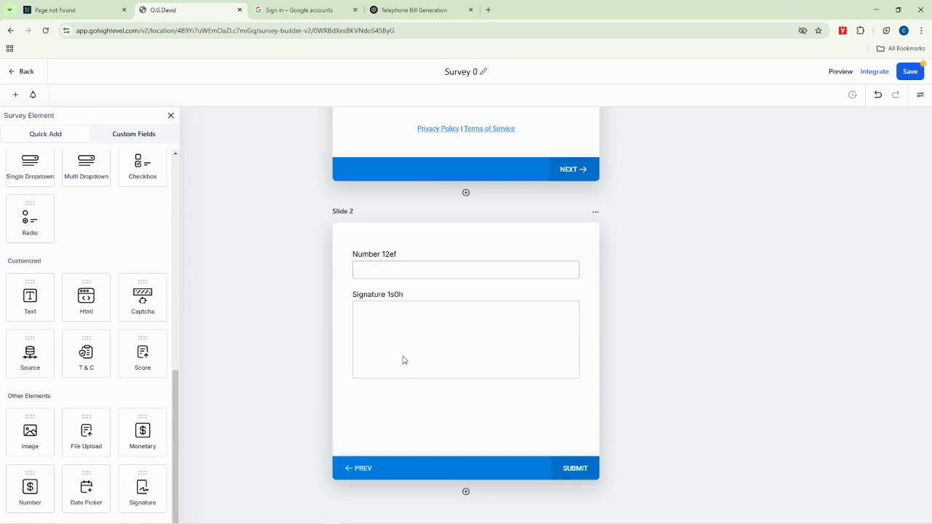
pyautogui.click(403, 255)
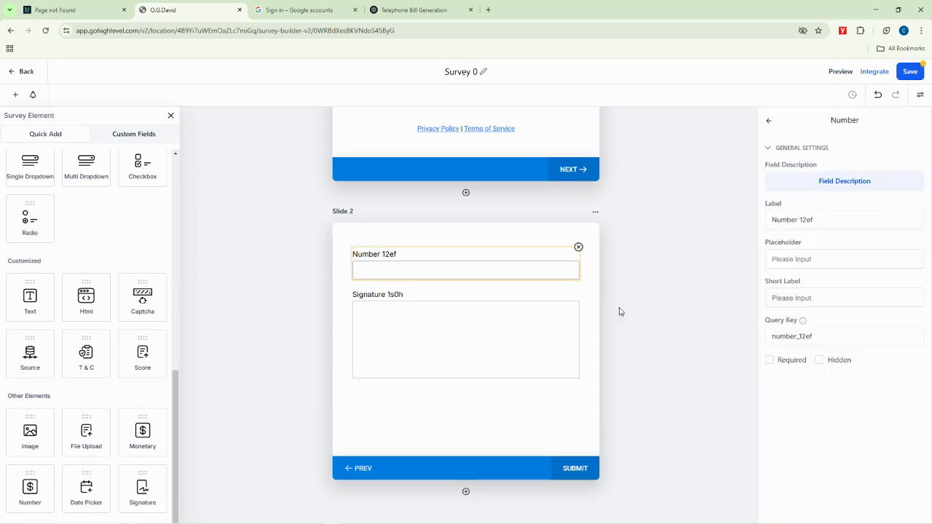
# - Review the survey slides and dismiss the low battery notification
pyautogui.scroll(4, 620, 311)
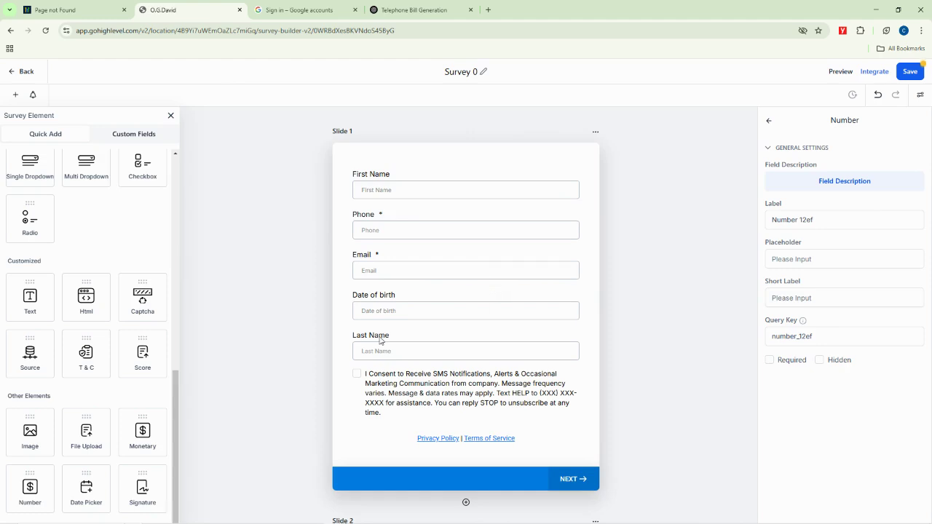
pyautogui.scroll(-4, 553, 377)
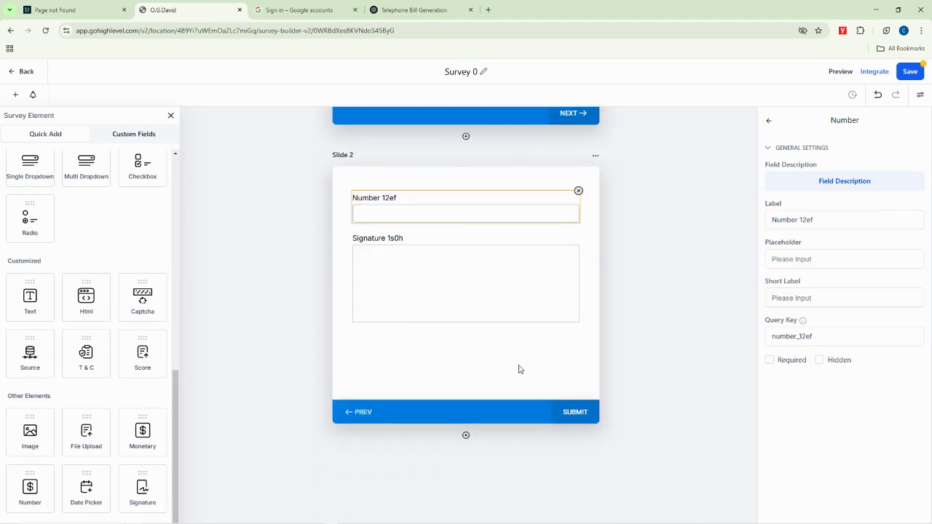
pyautogui.scroll(4, 516, 368)
pyautogui.scroll(-3, 616, 341)
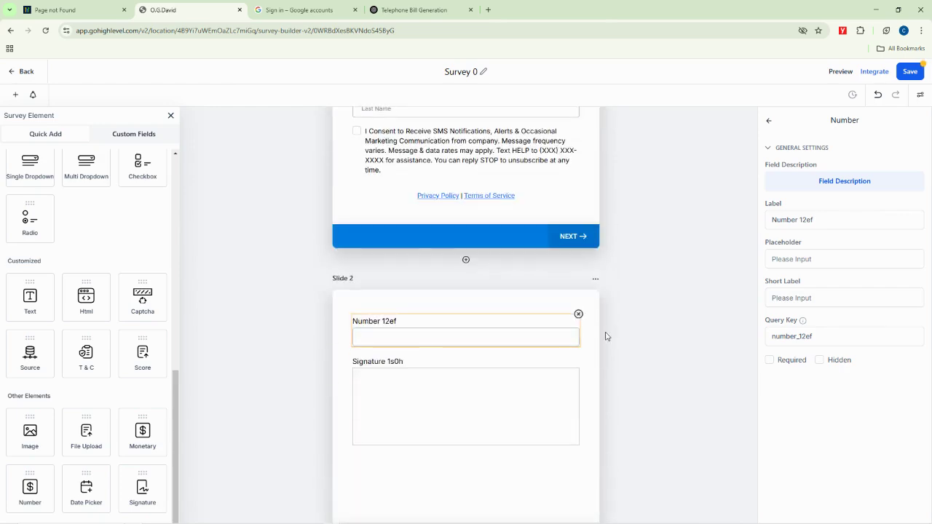
pyautogui.scroll(-2, 575, 320)
pyautogui.scroll(3, 566, 319)
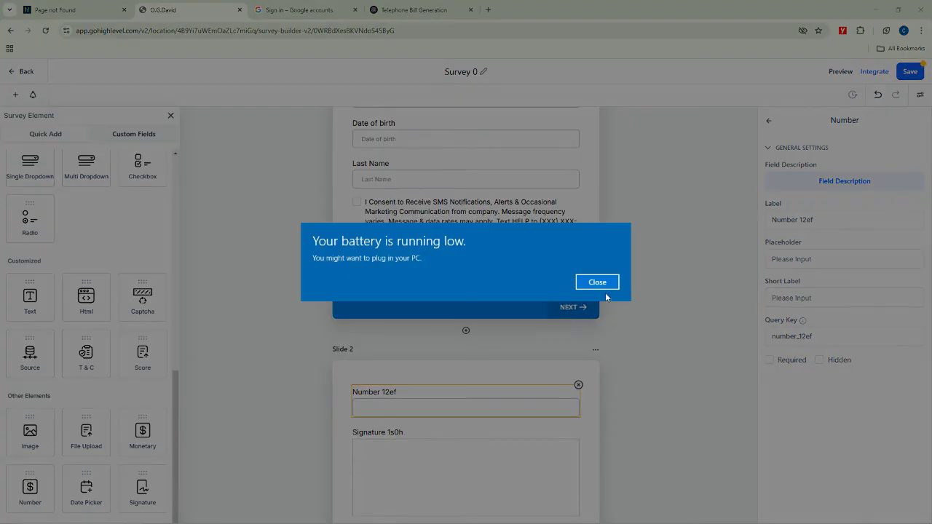
pyautogui.click(603, 285)
pyautogui.scroll(-3, 566, 309)
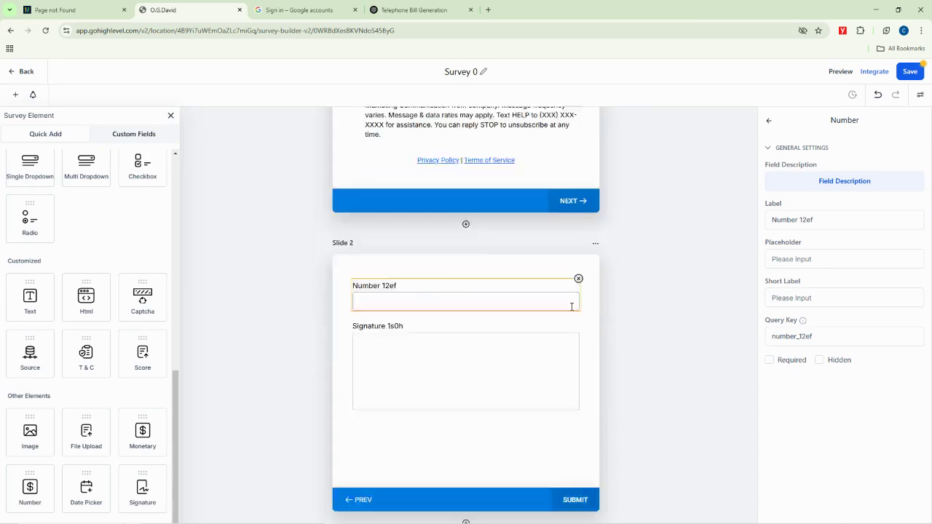
pyautogui.scroll(5, 509, 262)
# - Retitle Survey 0 as 'Customer survey' and save it
pyautogui.click(469, 71)
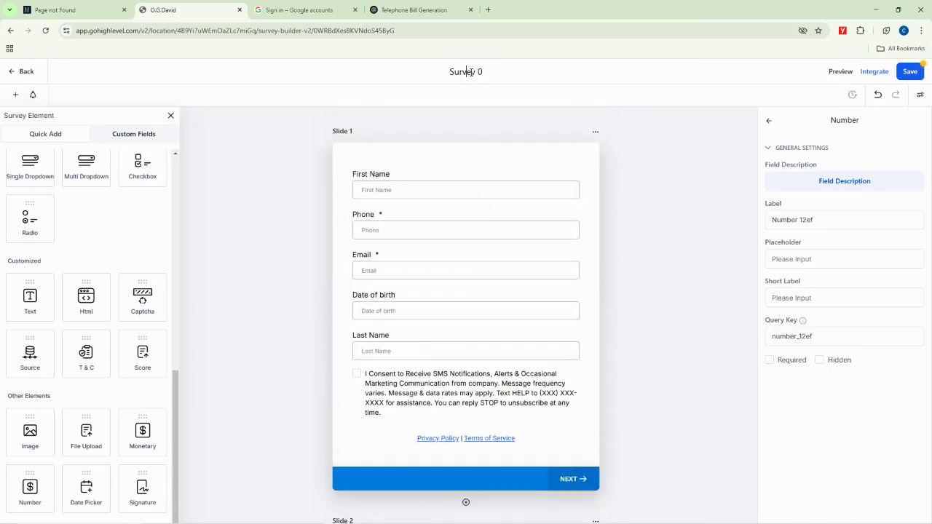
pyautogui.hotkey('ctrl', 'a')
pyautogui.press('BackSpace')
pyautogui.write('Customer survey')
pyautogui.click(909, 71)
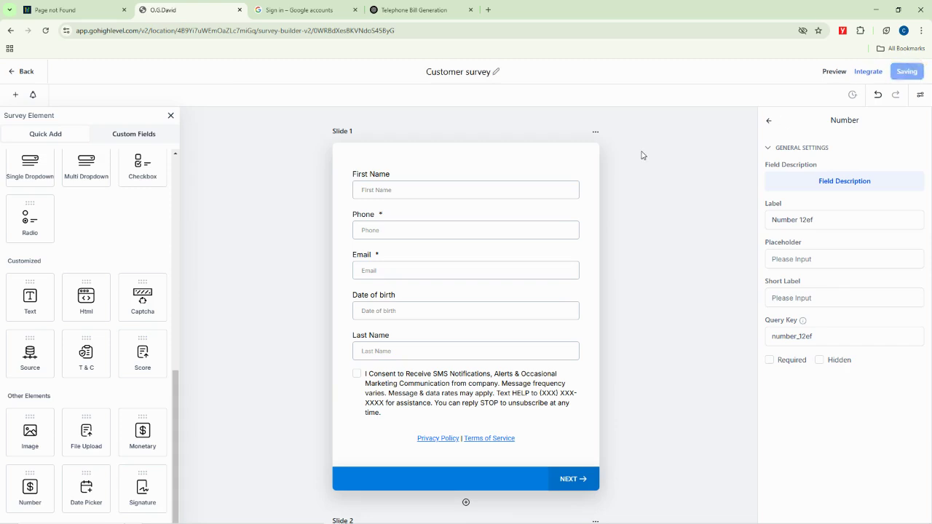
# - Return from the survey builder to the Surveys list showing the saved Customer survey
pyautogui.click(22, 71)
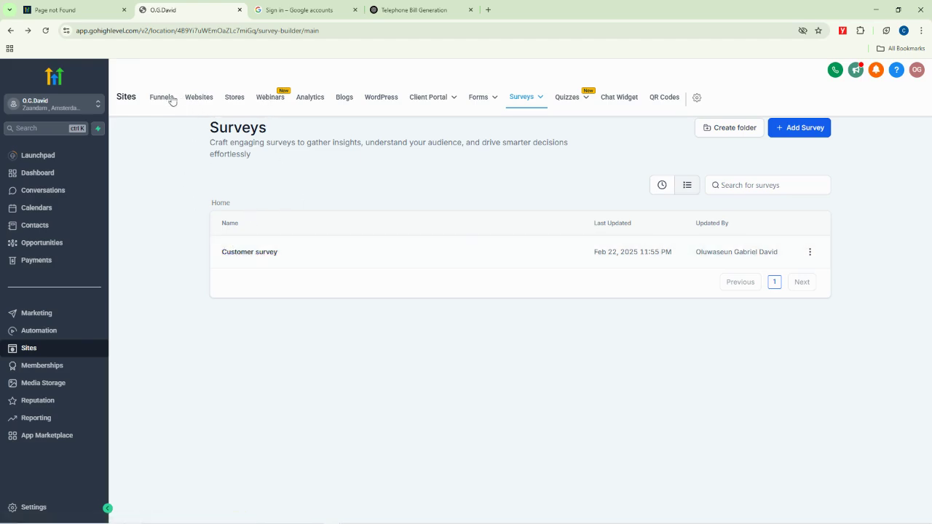
pyautogui.moveTo(332, 516)
pyautogui.moveTo(303, 515)
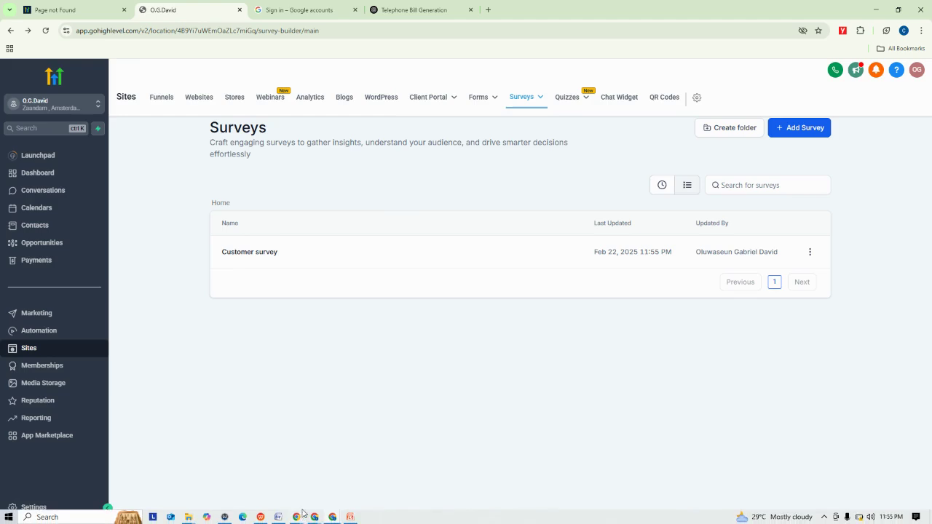